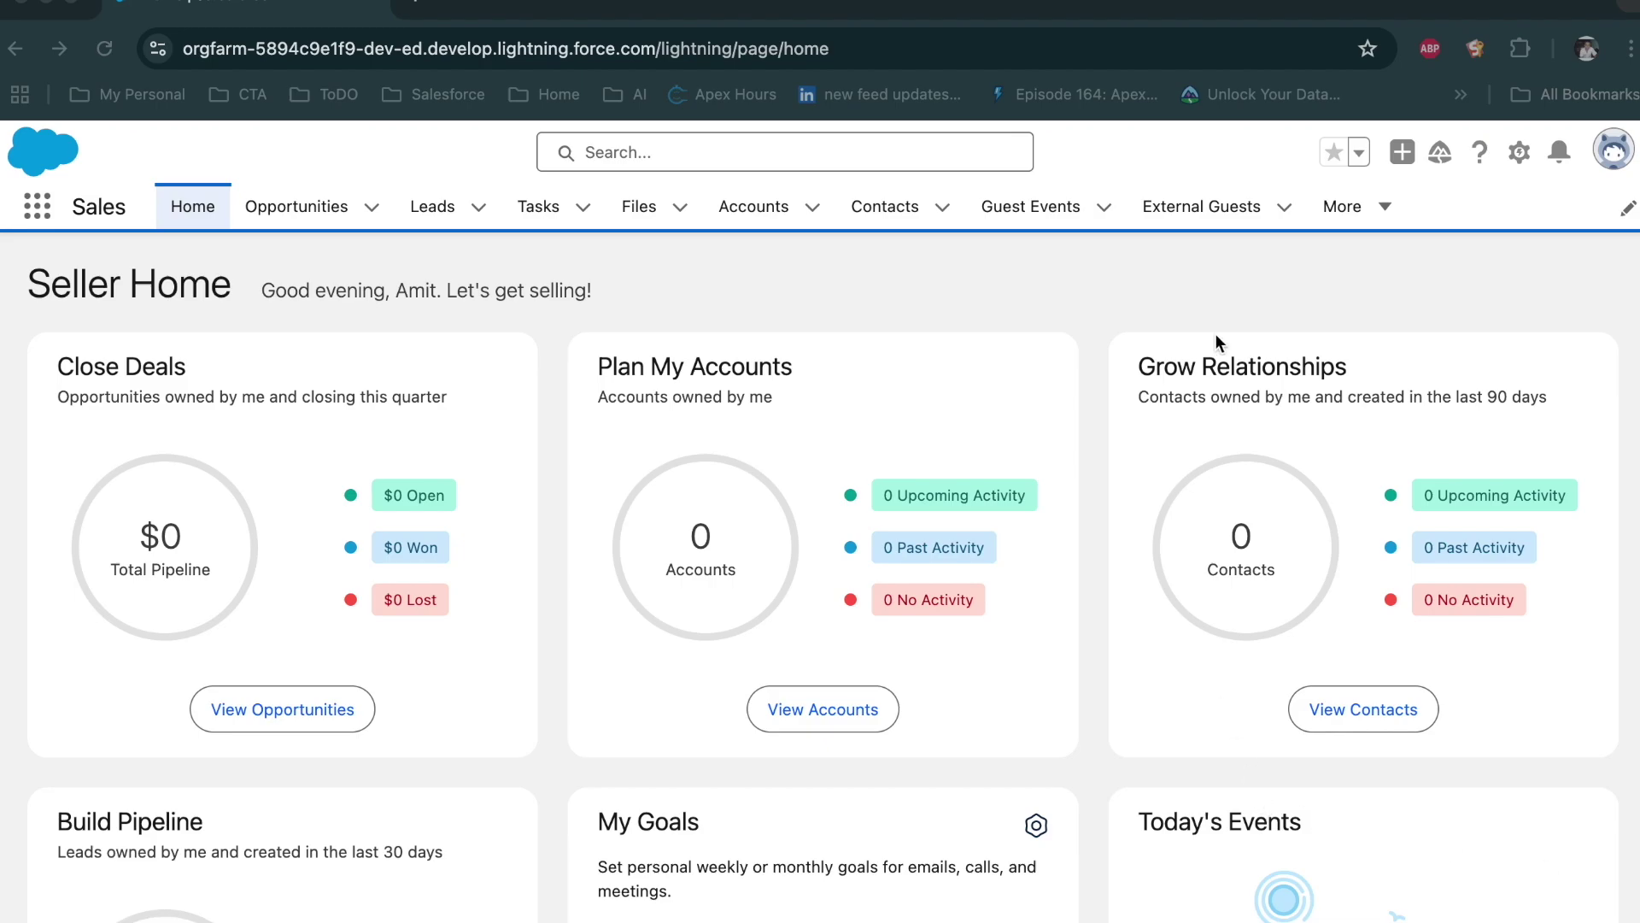
Open Setup from the gear menu and search Quick Find for 'prom'
left_click(1517, 154)
left_click(1414, 254)
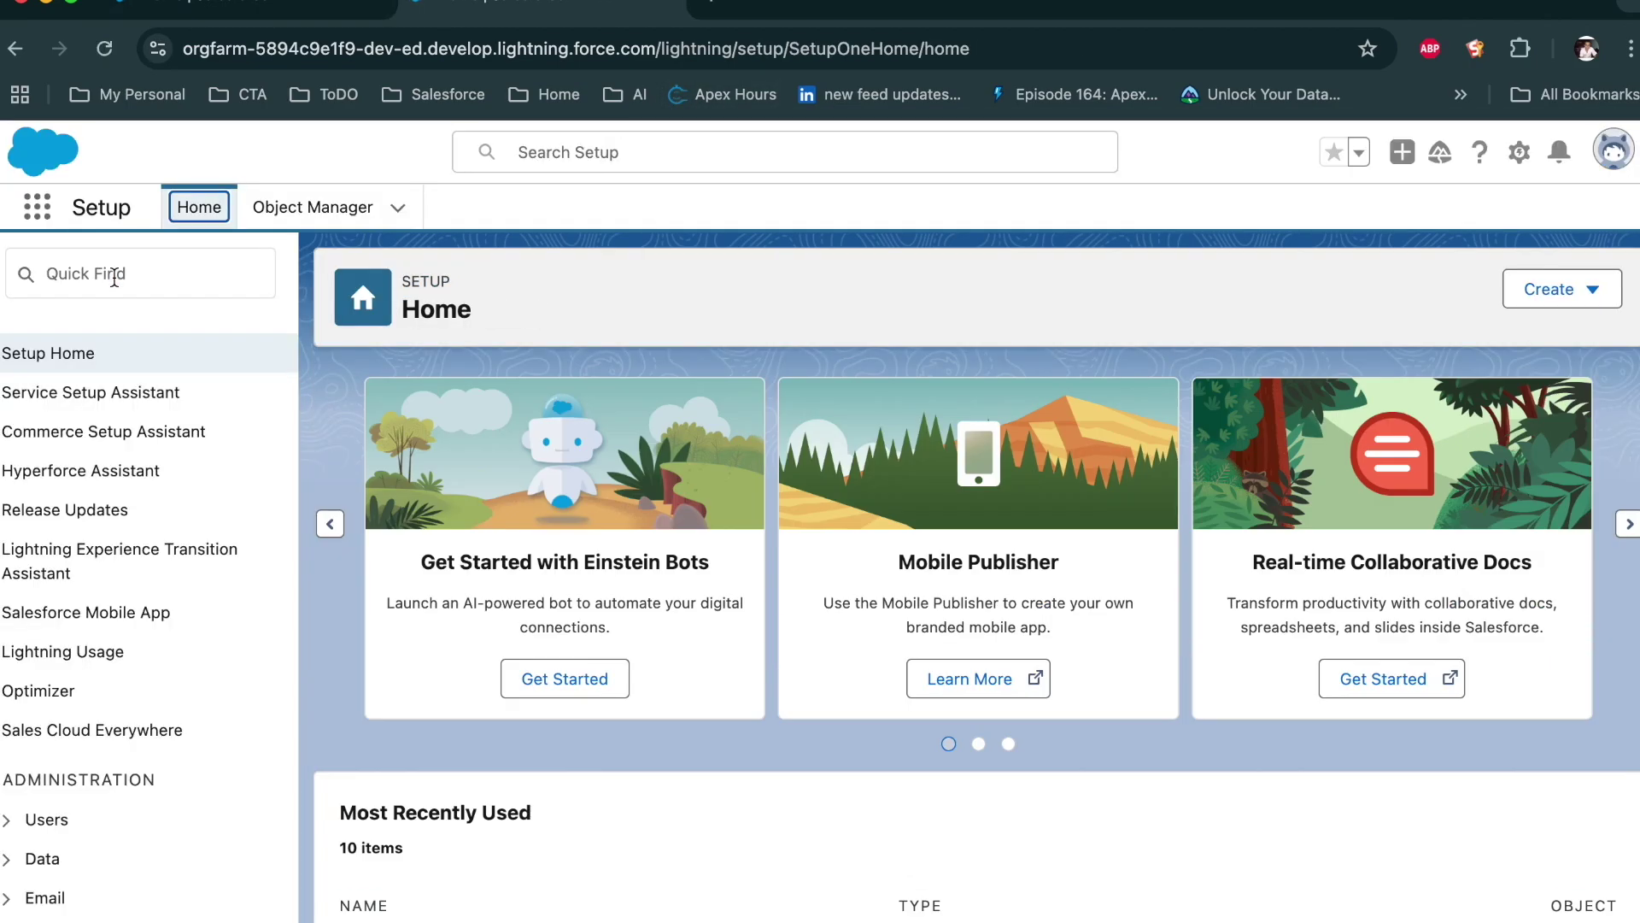
left_click(115, 275)
type("pr")
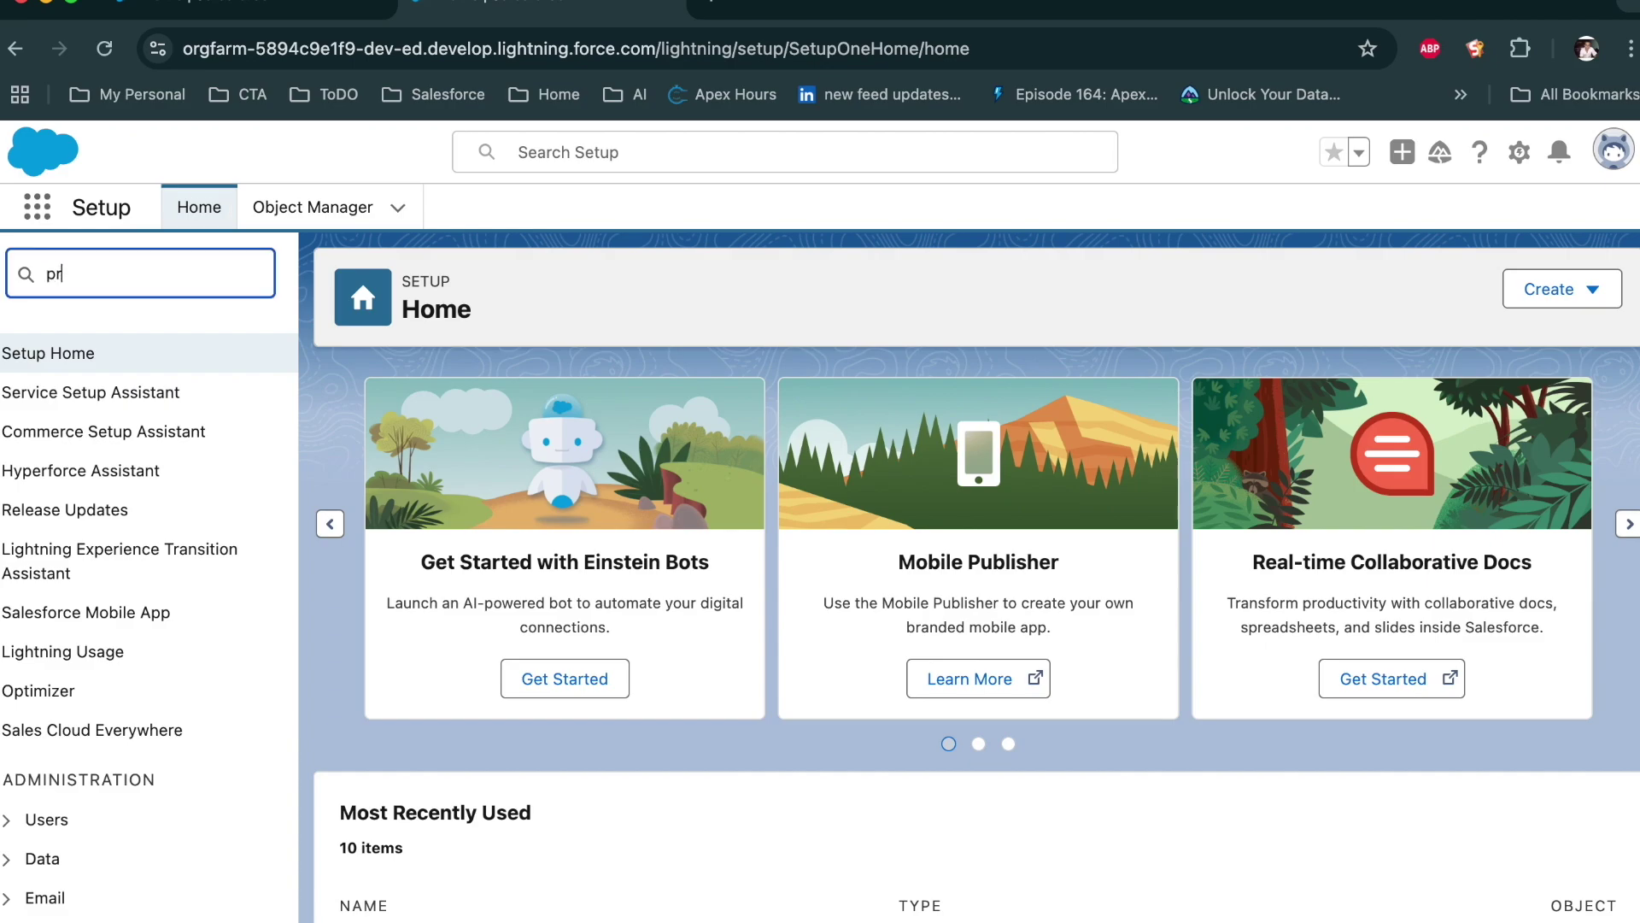
type("om")
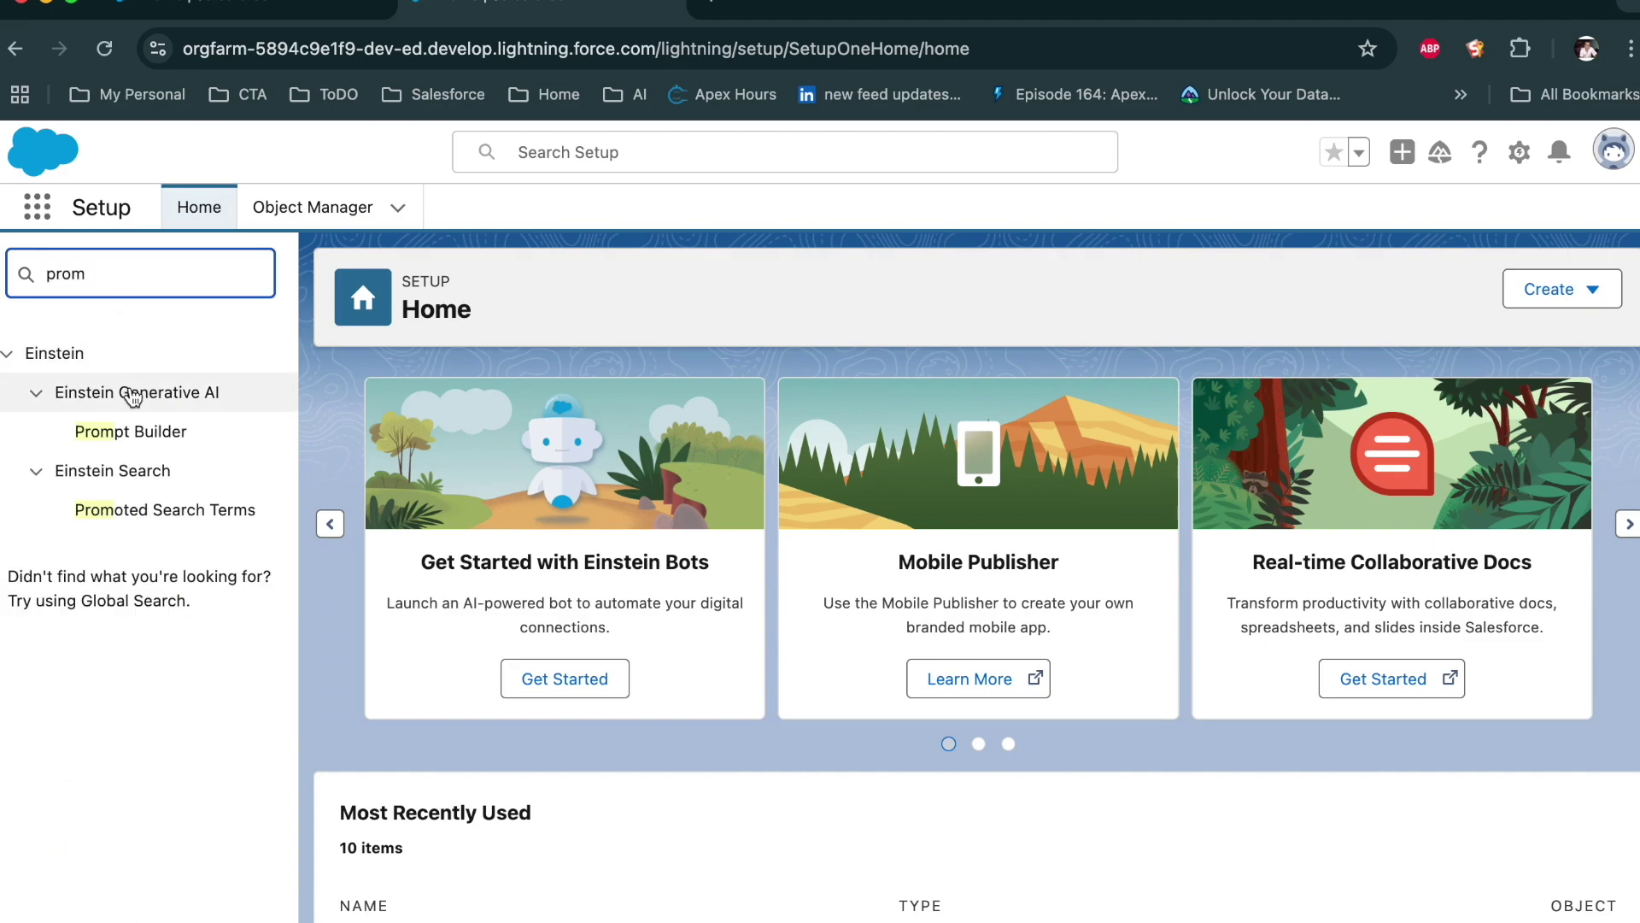
Open Prompt Builder and start a New Prompt Template
left_click(130, 432)
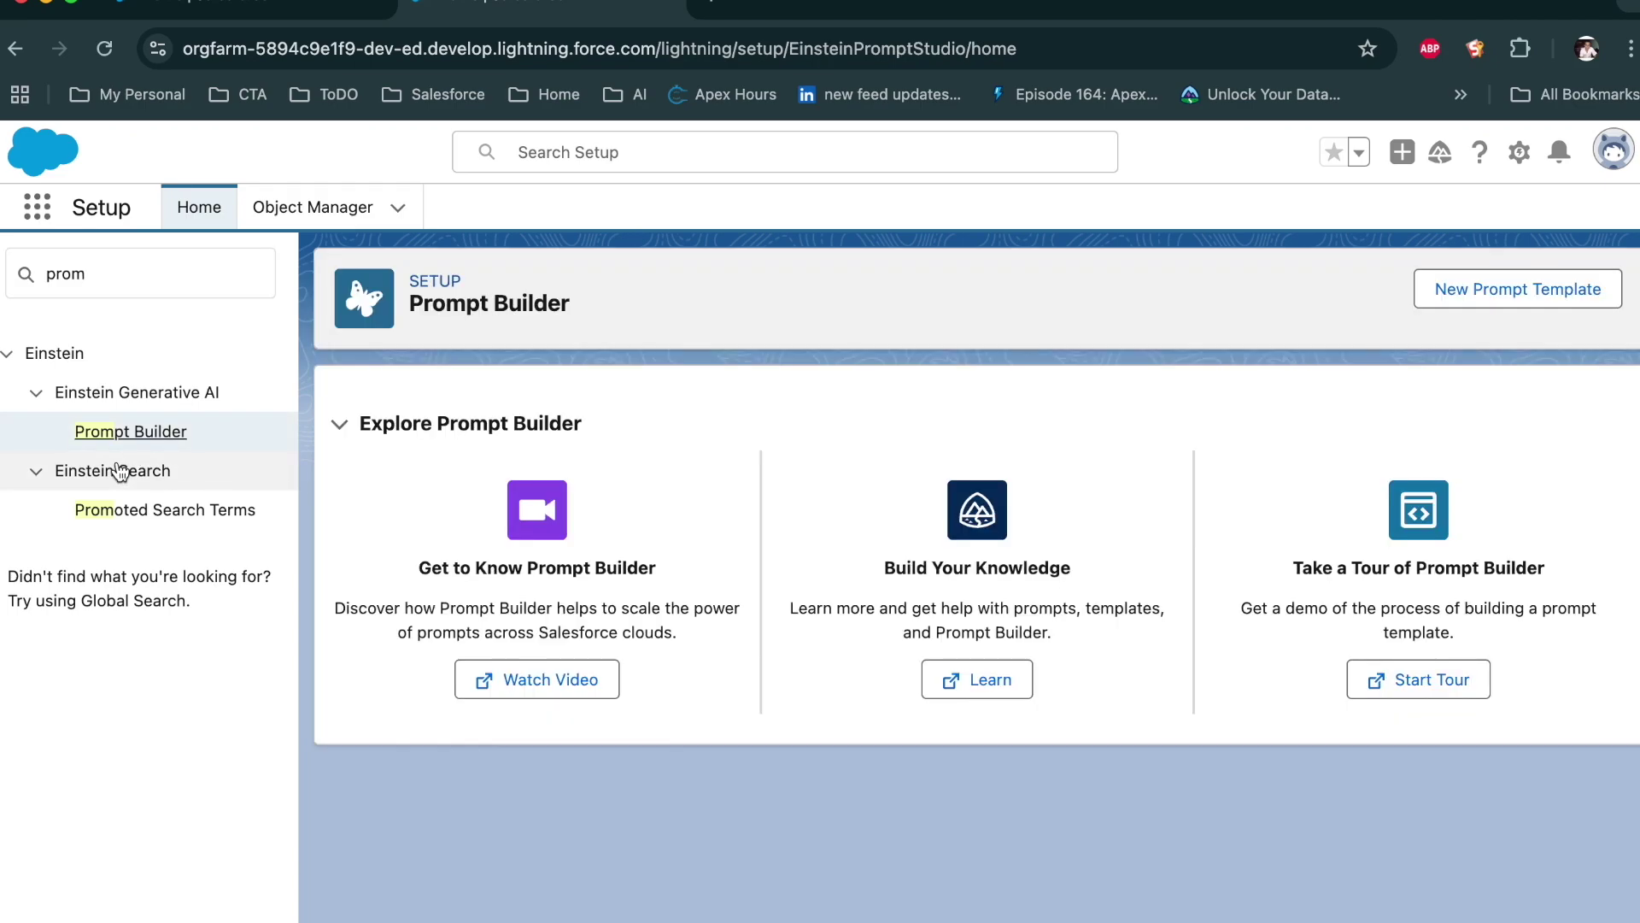
scroll(651, 474, "down", 1)
scroll(649, 476, "up", 1)
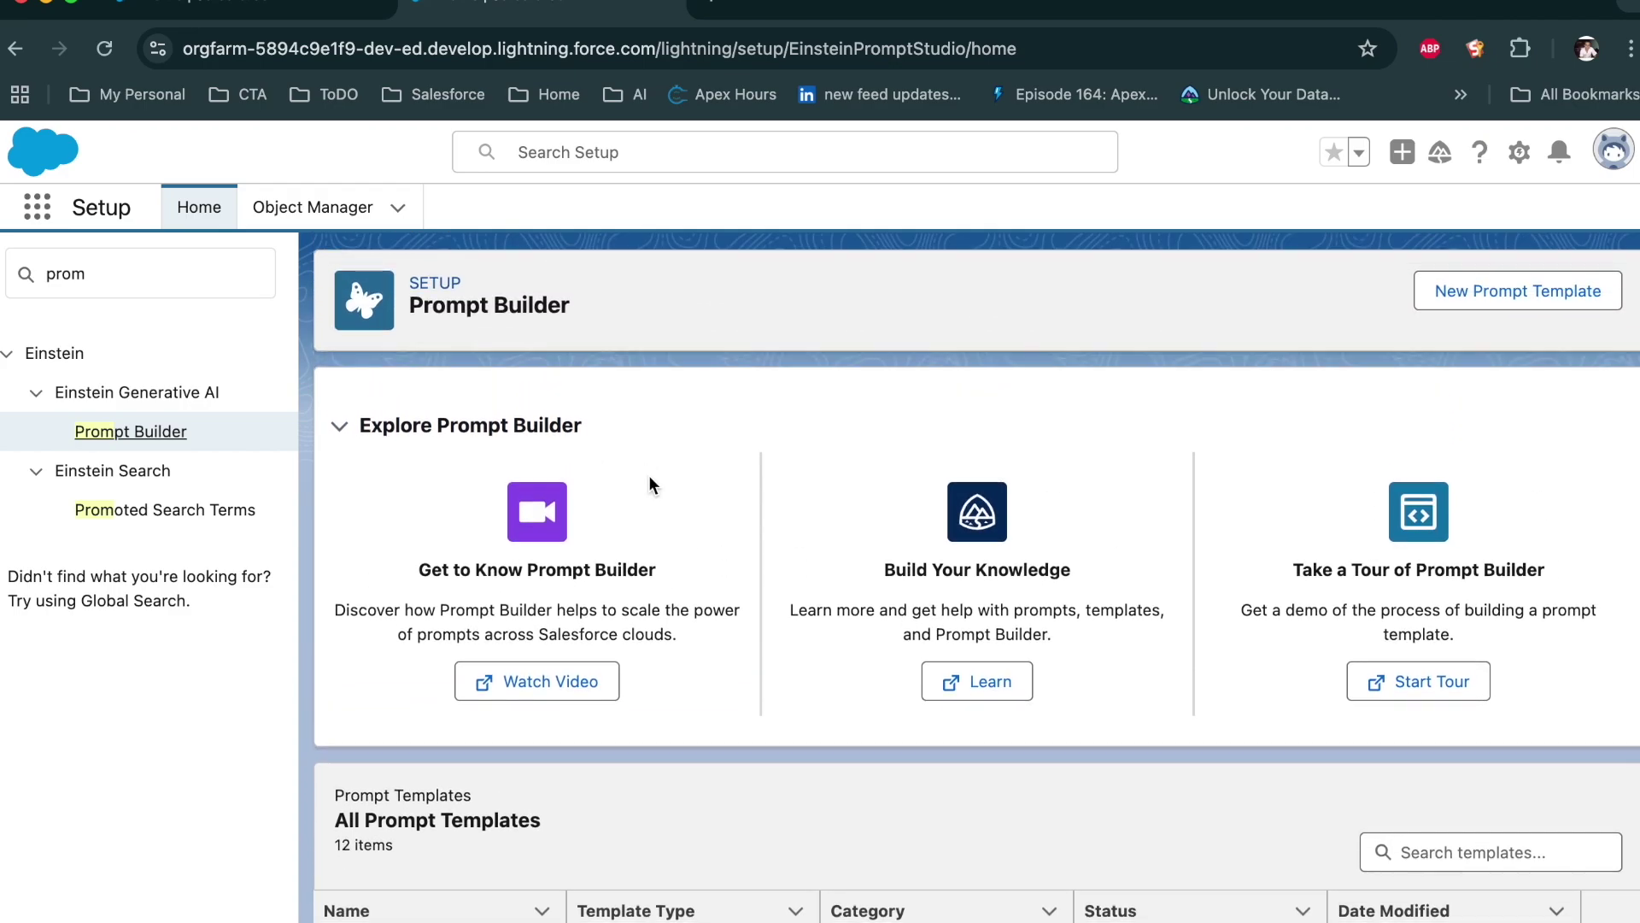
left_click(1482, 292)
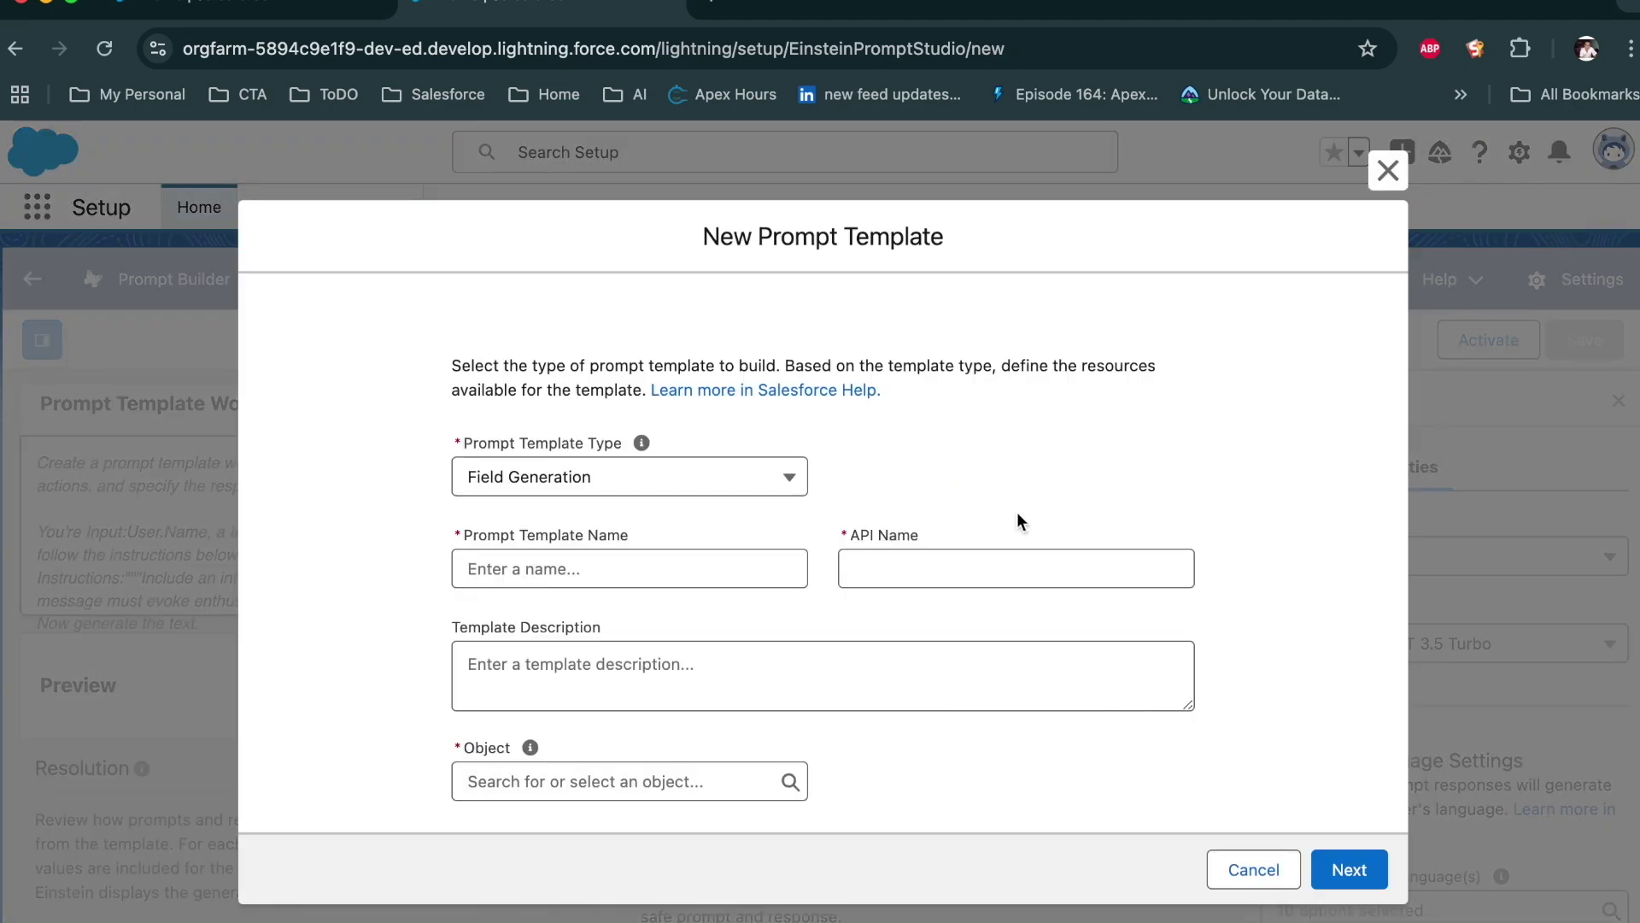
Choose Field Generation as the template type and name it MyFirstFieldGernationPrompt
left_click(671, 486)
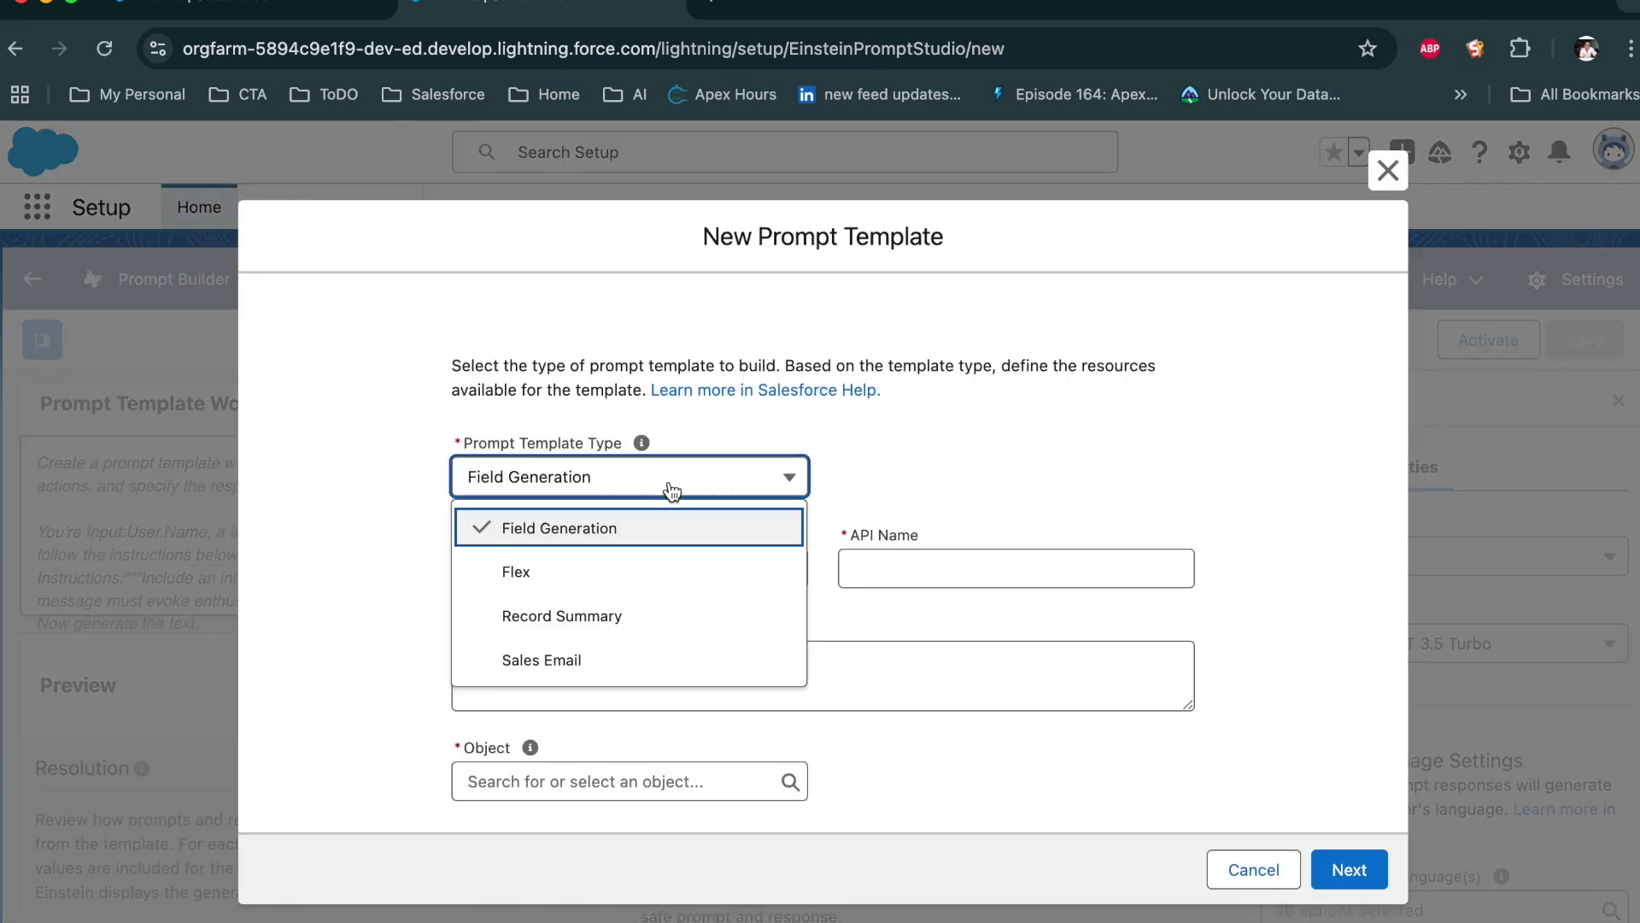
left_click(594, 543)
left_click(572, 566)
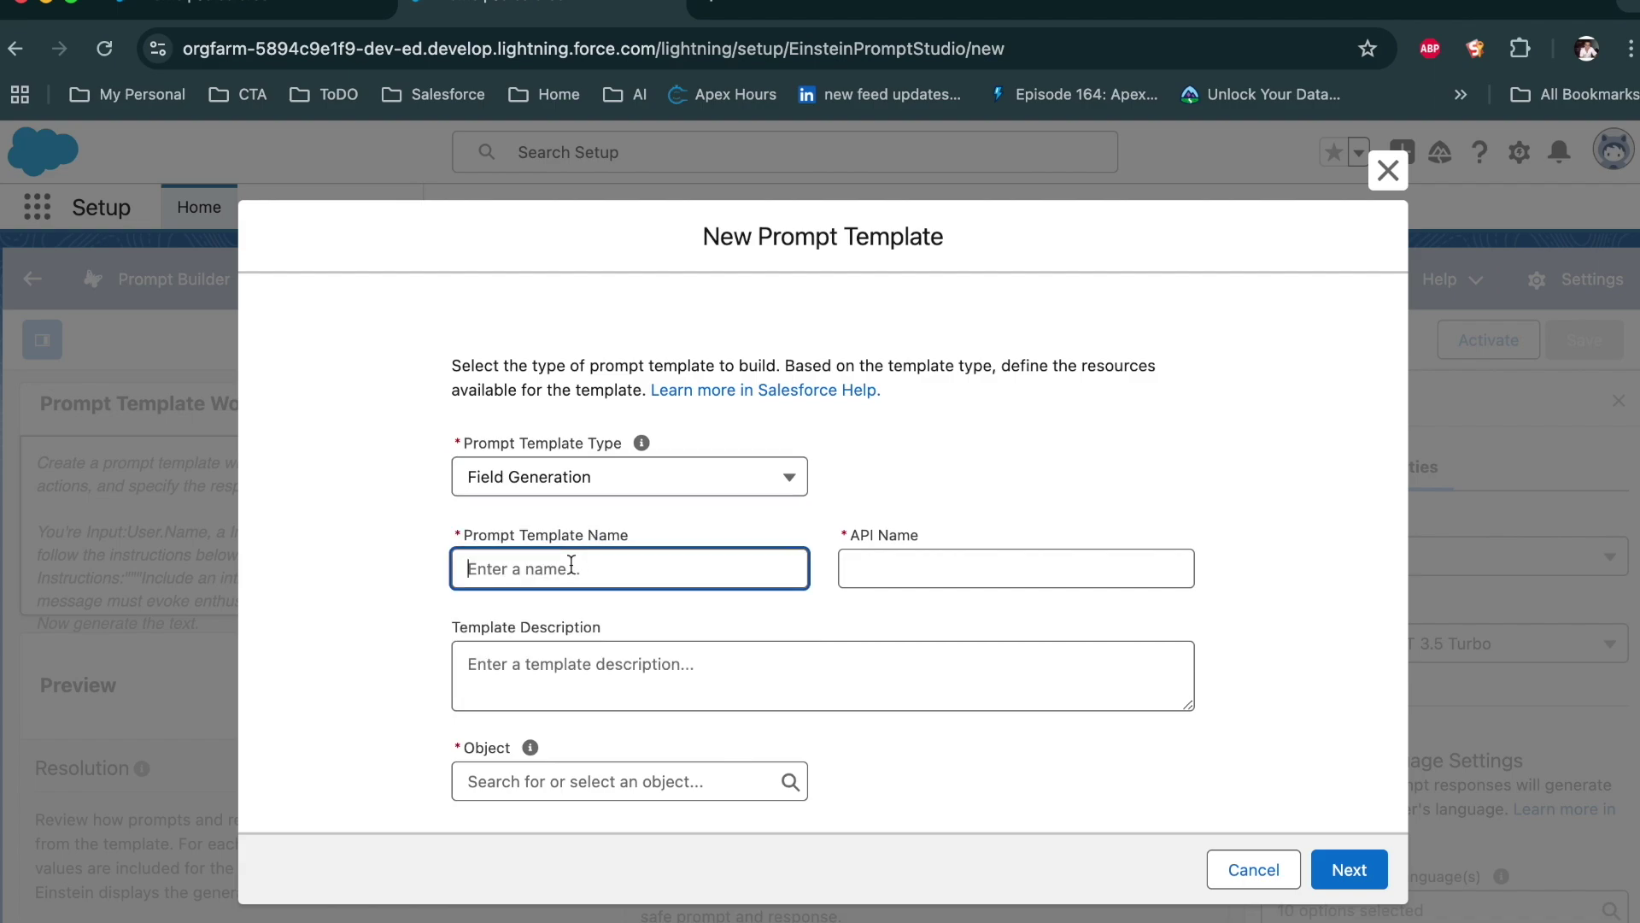
type("My")
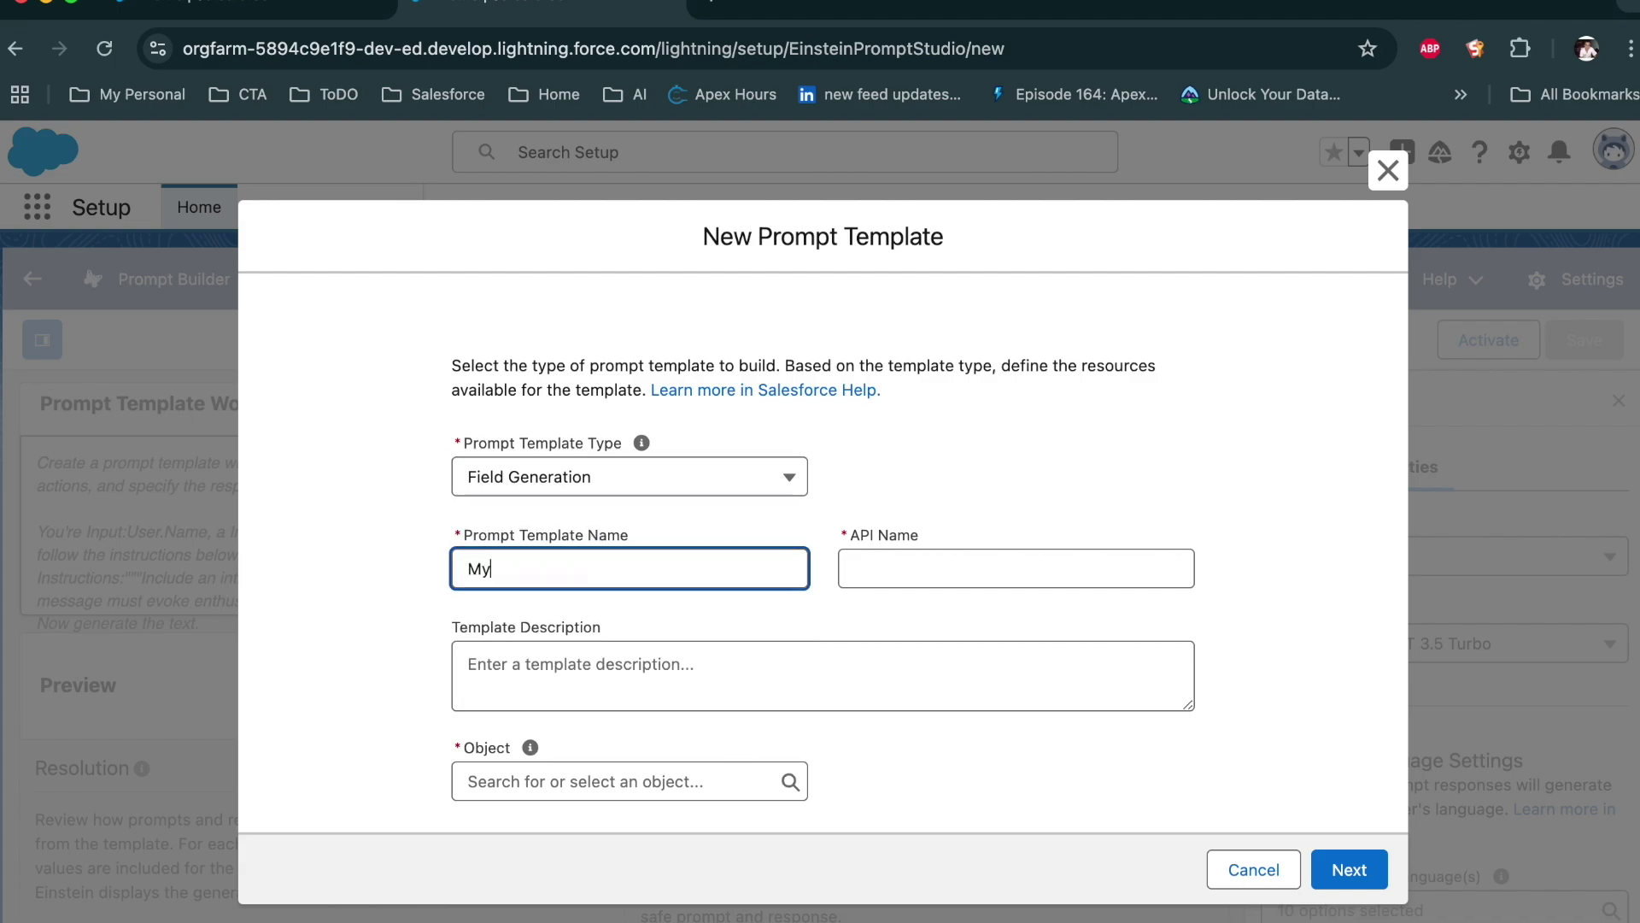
type("FirstFieldGernationT")
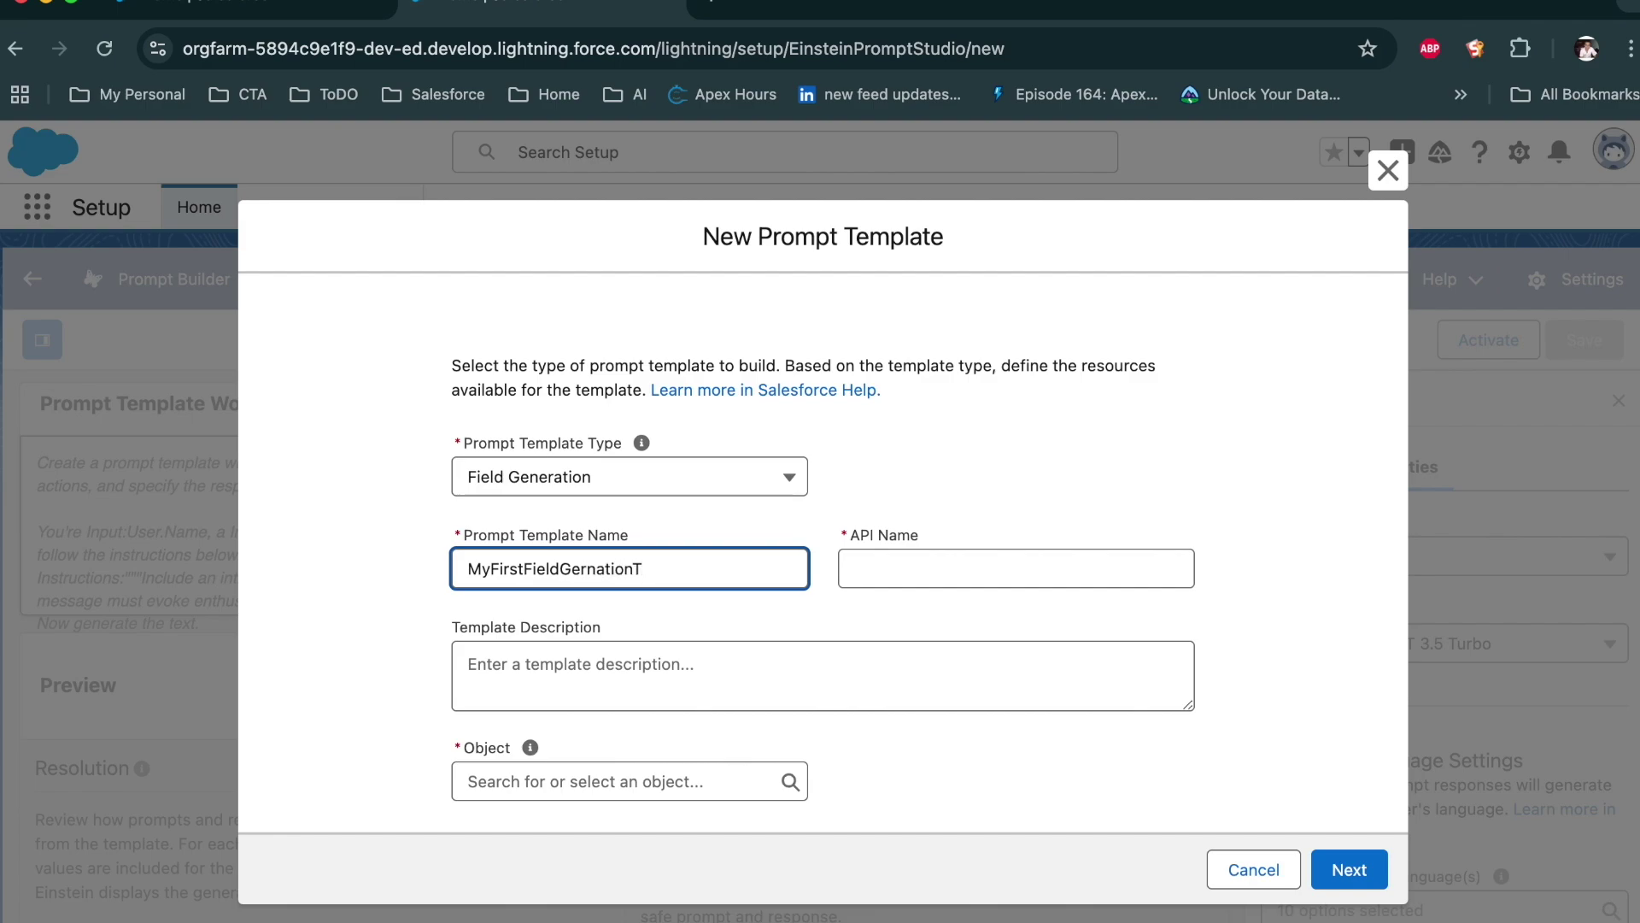
key("BackSpace")
type("Prompt")
key("Tab")
Set the template description to 'My First Field Gernation Prompt', copied from the name
left_click(567, 570)
key("super+a")
key("super+c")
left_click(540, 664)
key("super+v")
left_click(494, 664)
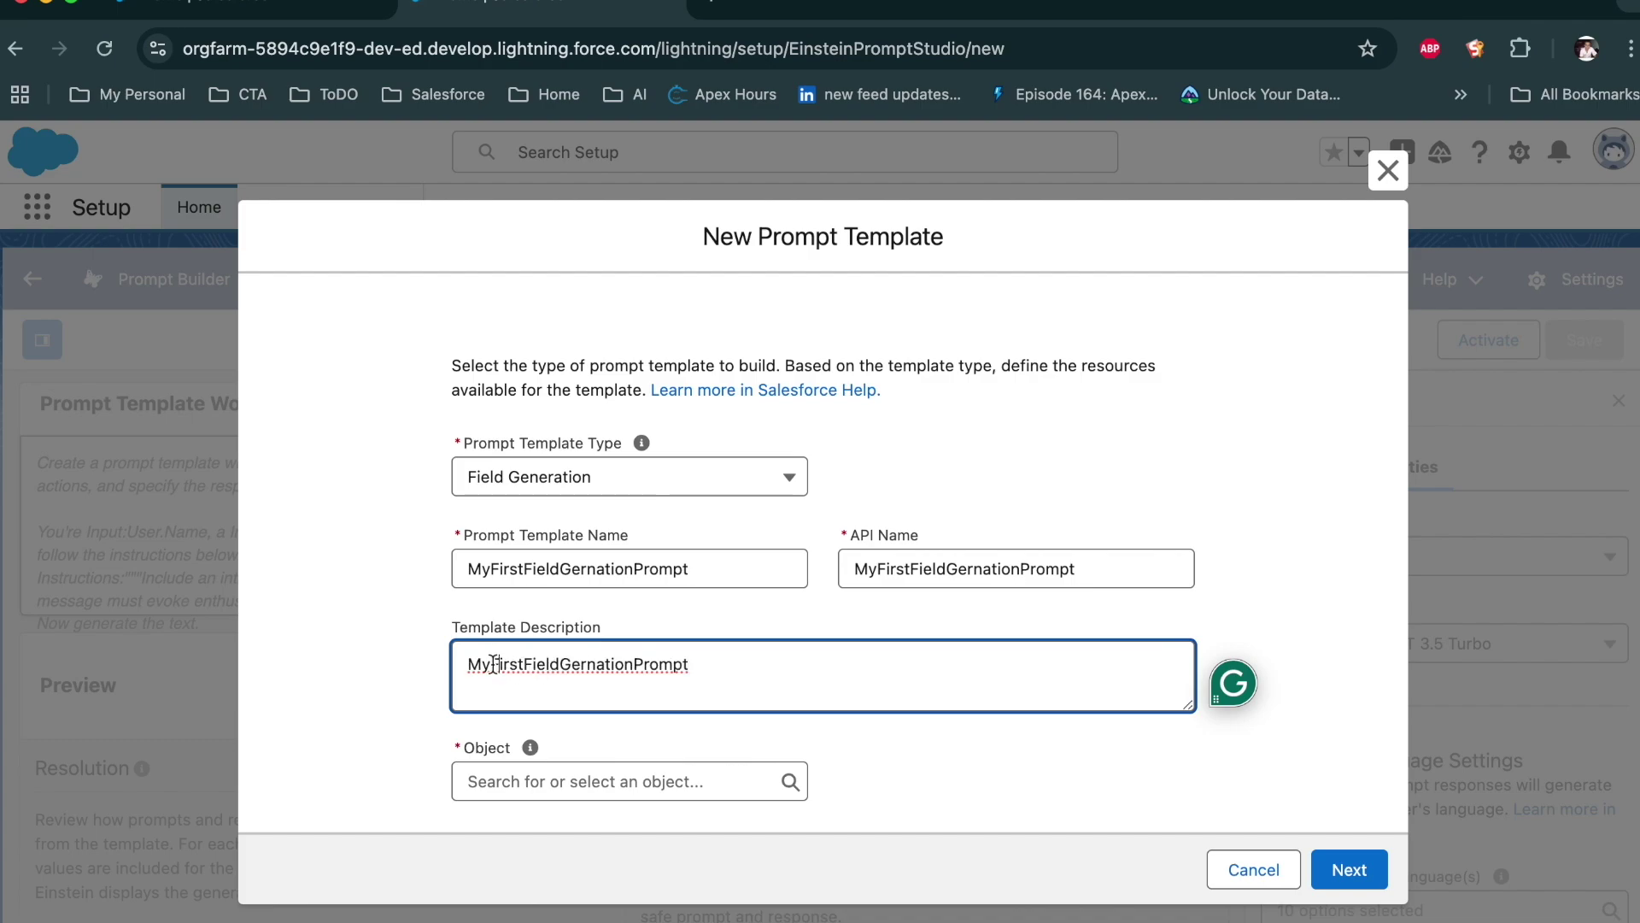
left_click(528, 663)
left_click(564, 664)
left_click(648, 664)
left_click(612, 777)
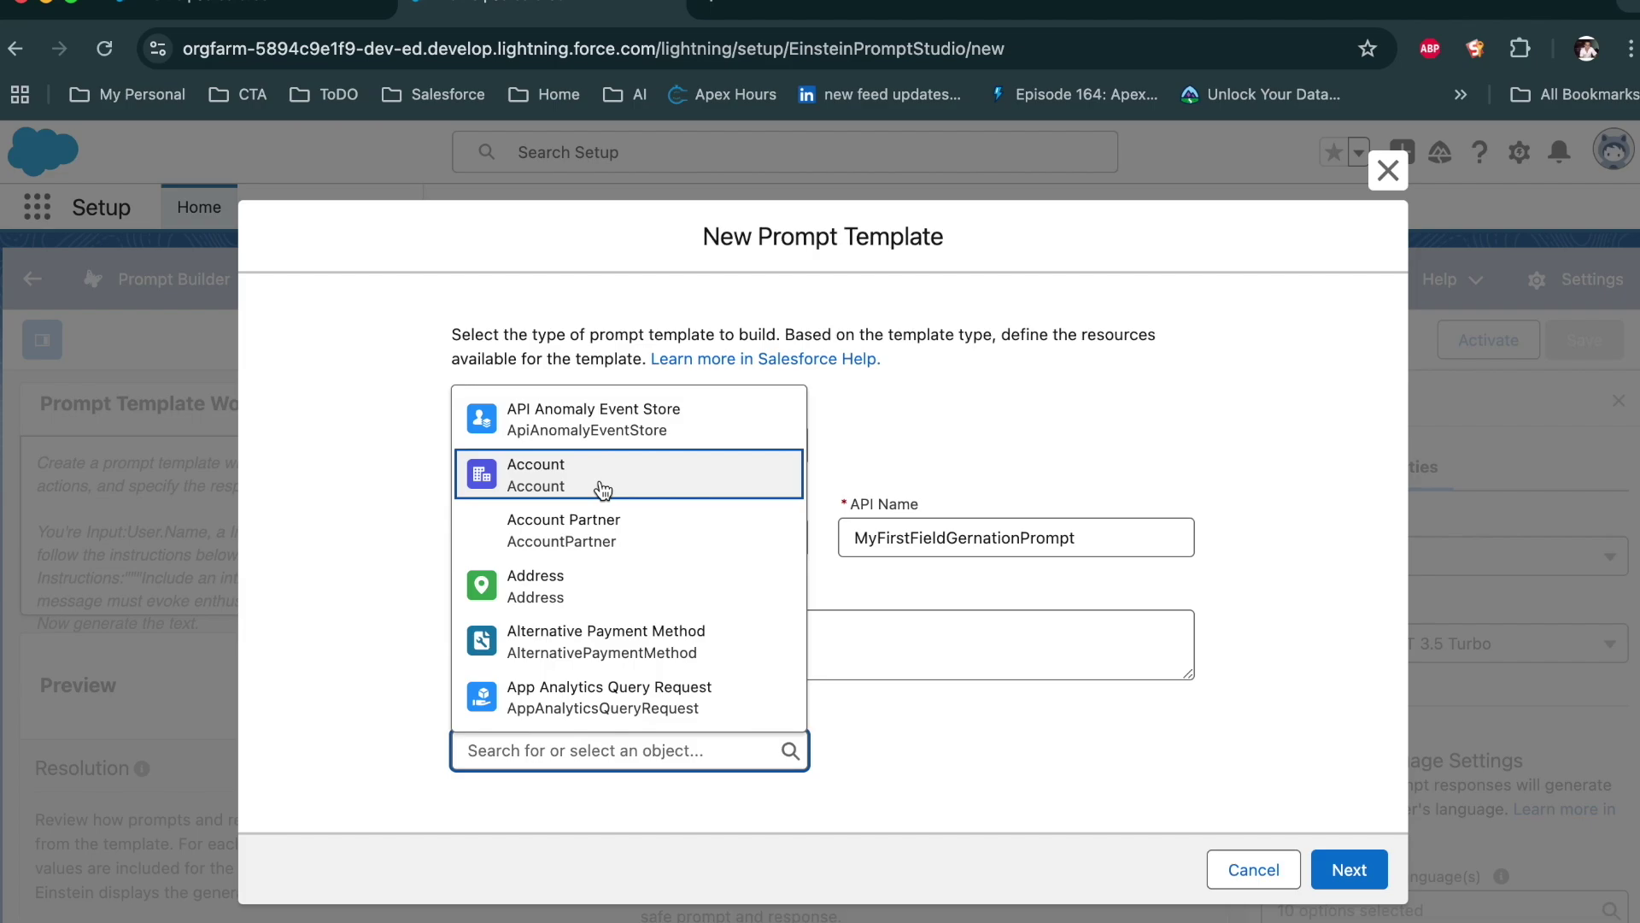
Set the template object to Account and the generated field to Quick Summary
left_click(559, 484)
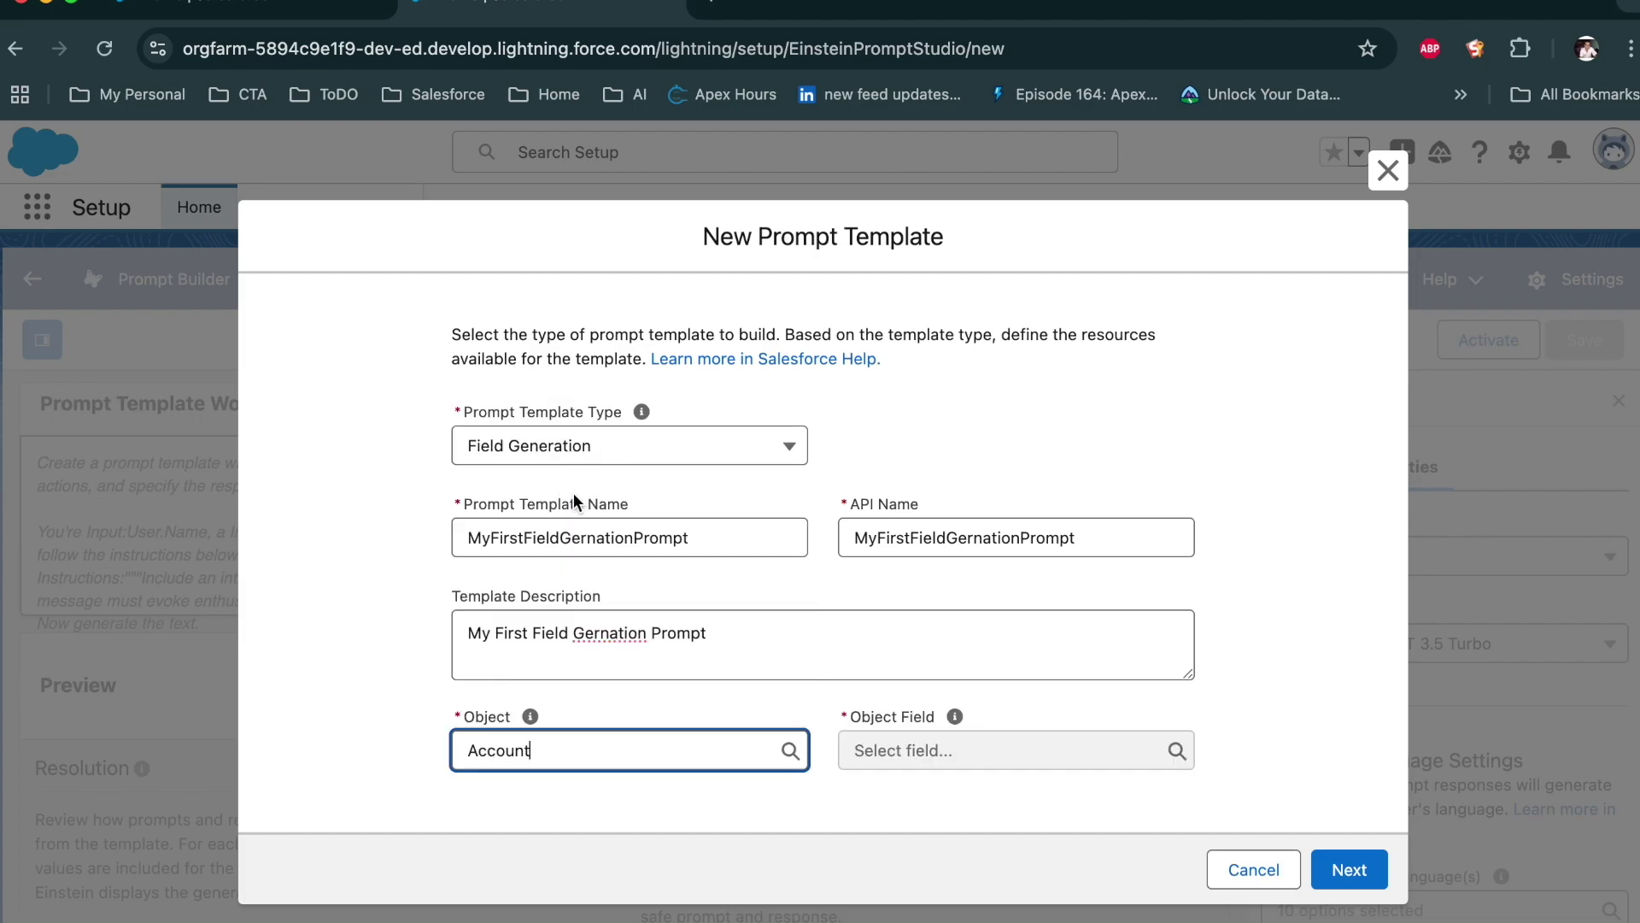
scroll(915, 699, "down", 1)
left_click(937, 717)
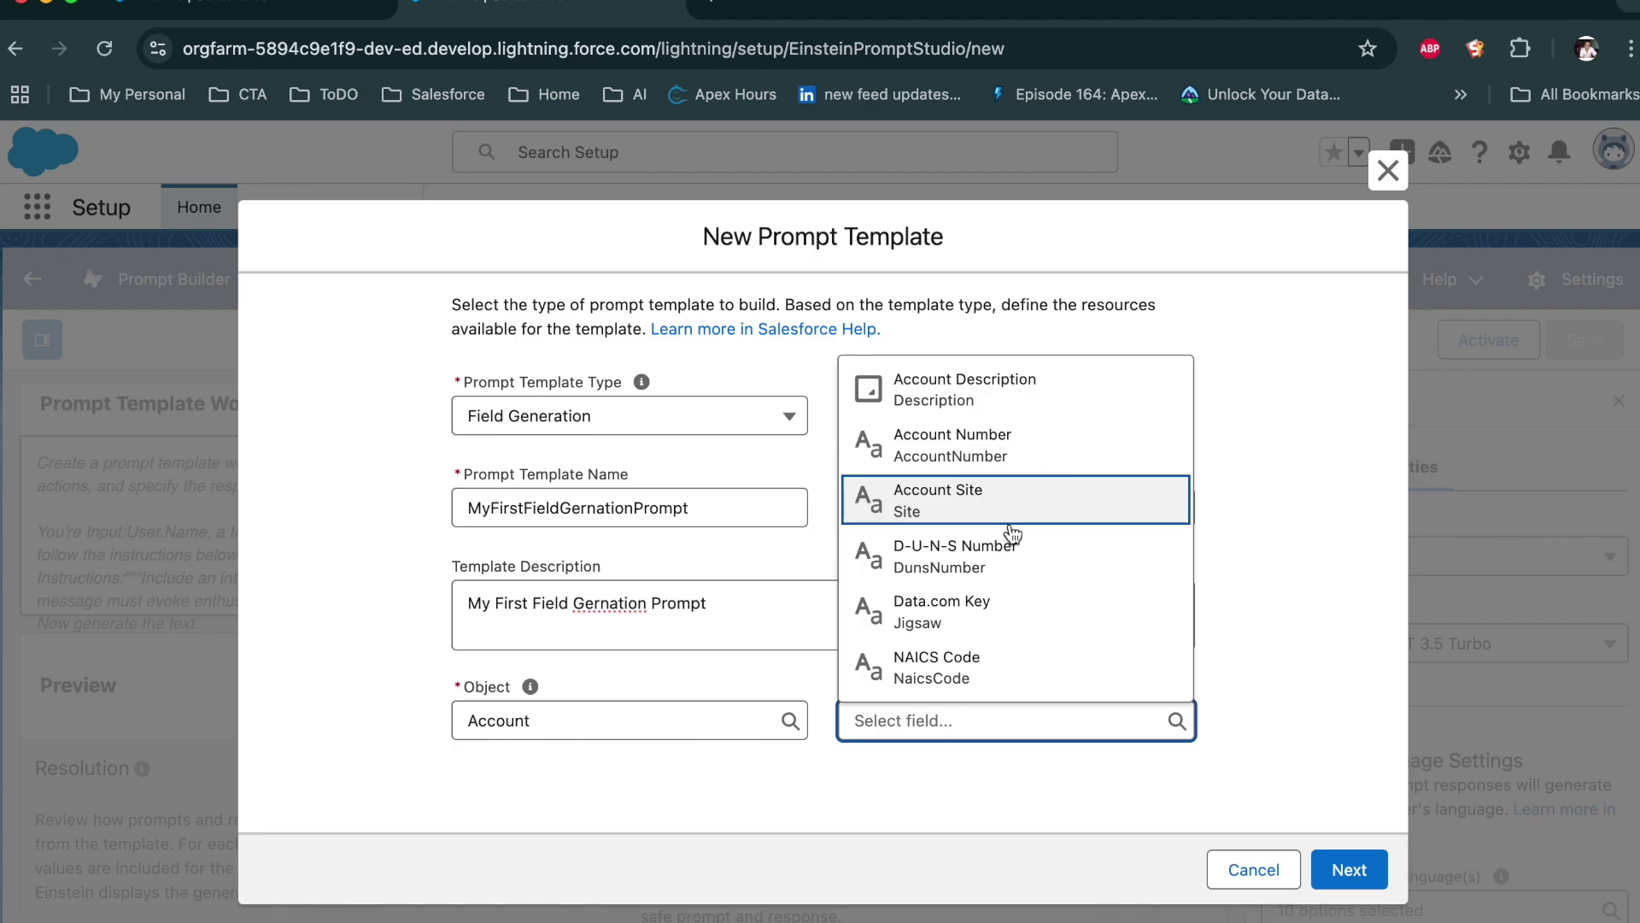
scroll(1012, 534, "down", 1)
scroll(1012, 534, "up", 1)
scroll(1021, 536, "down", 3)
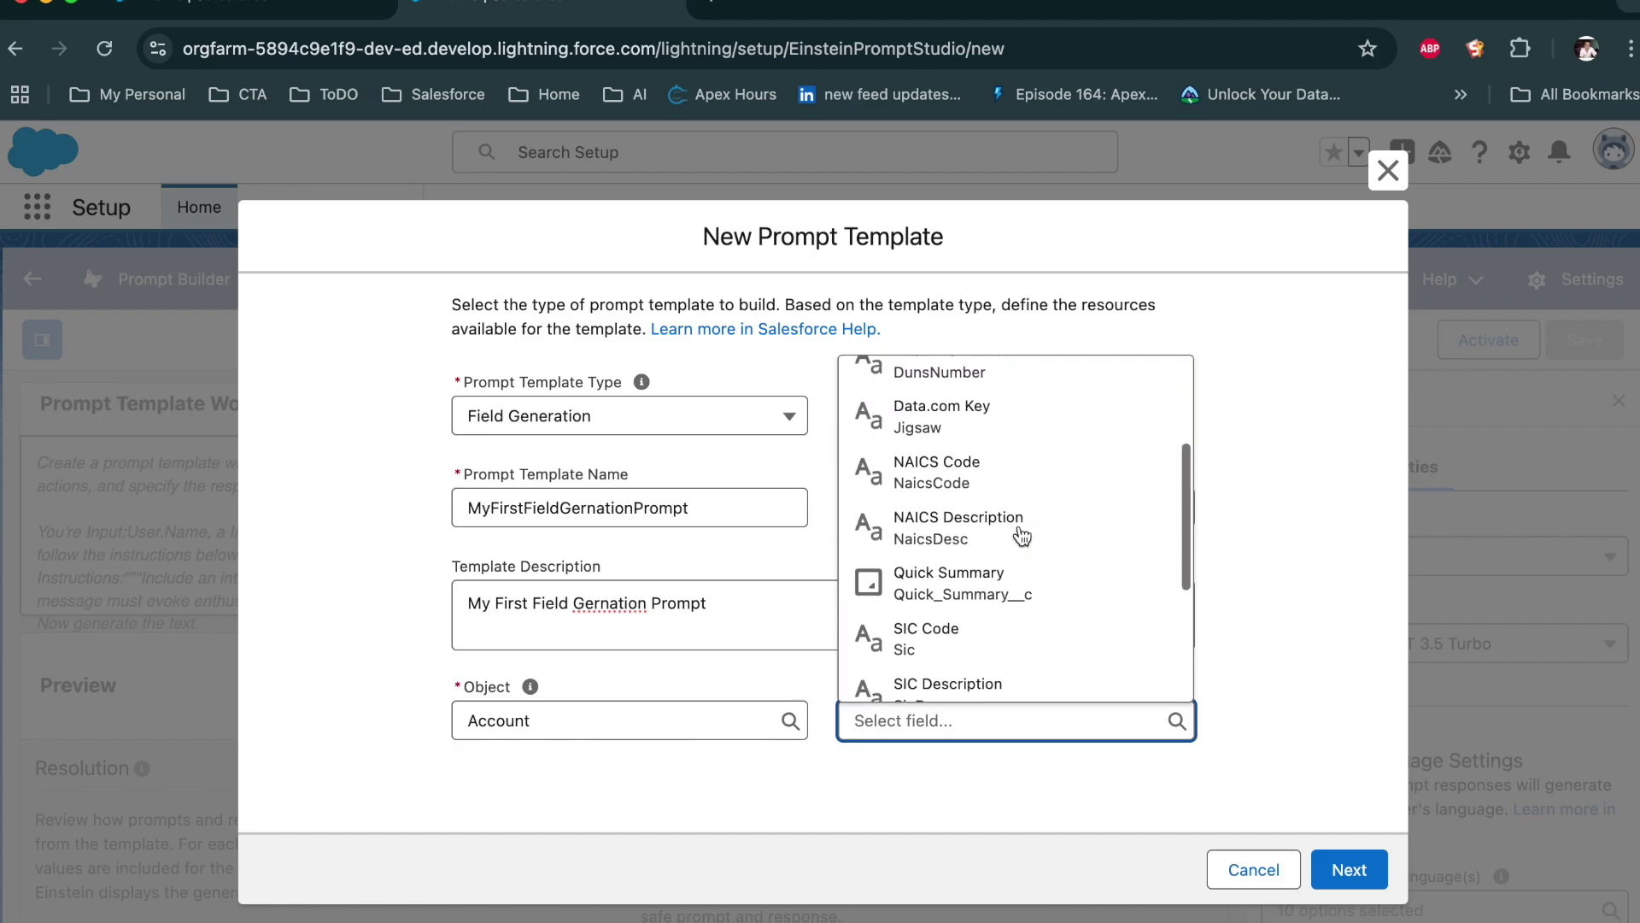
left_click(1025, 589)
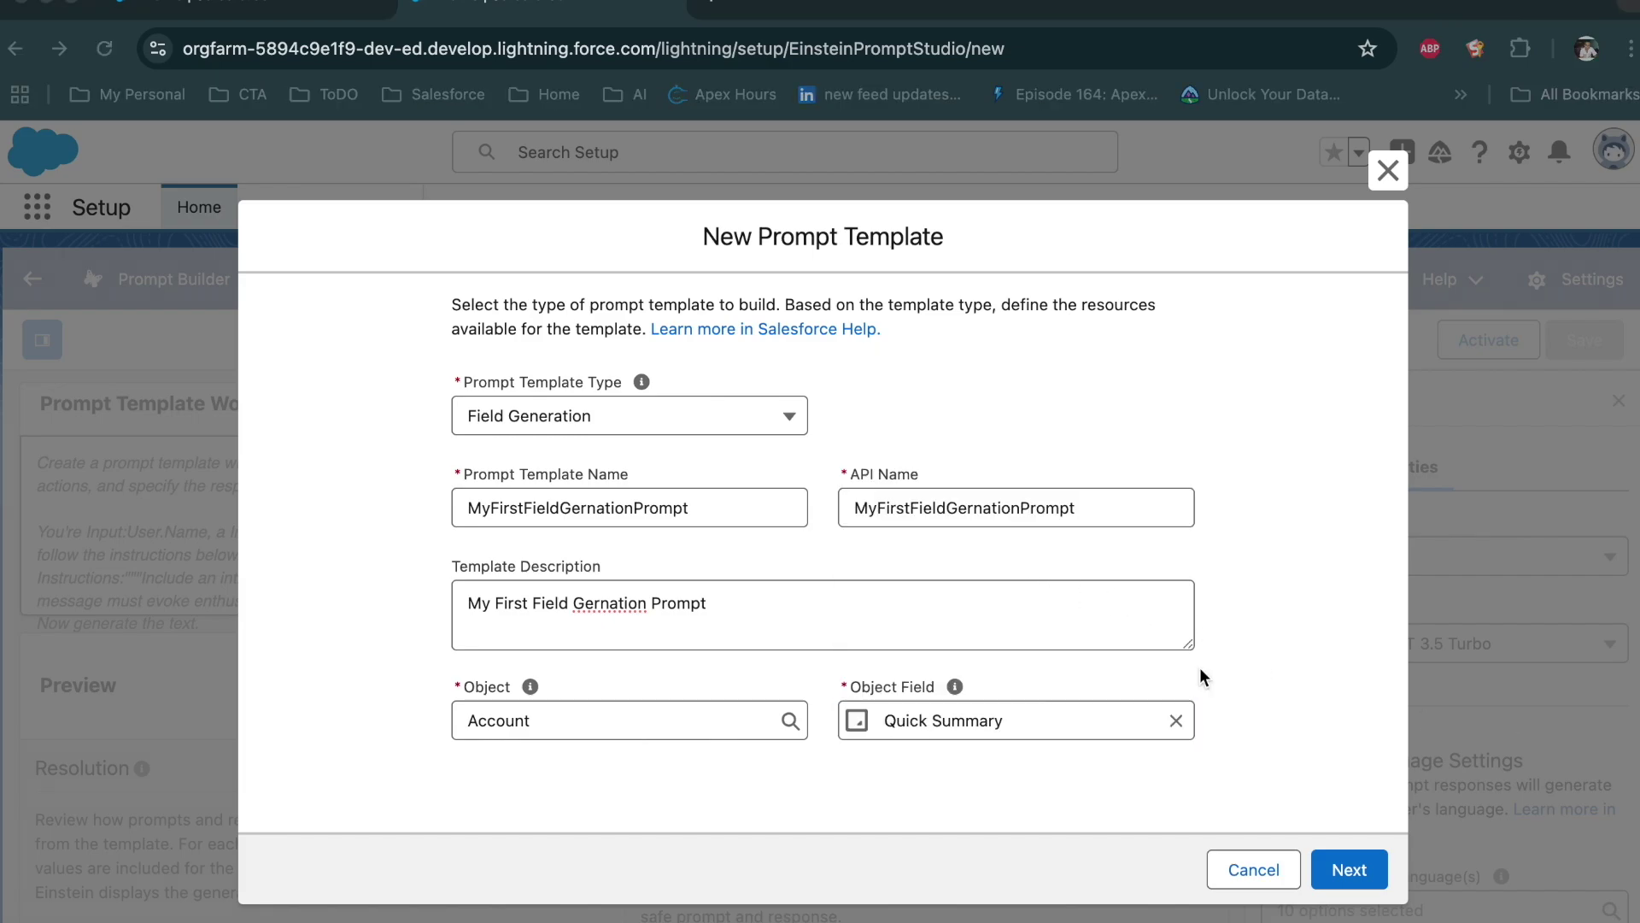
left_click(1339, 867)
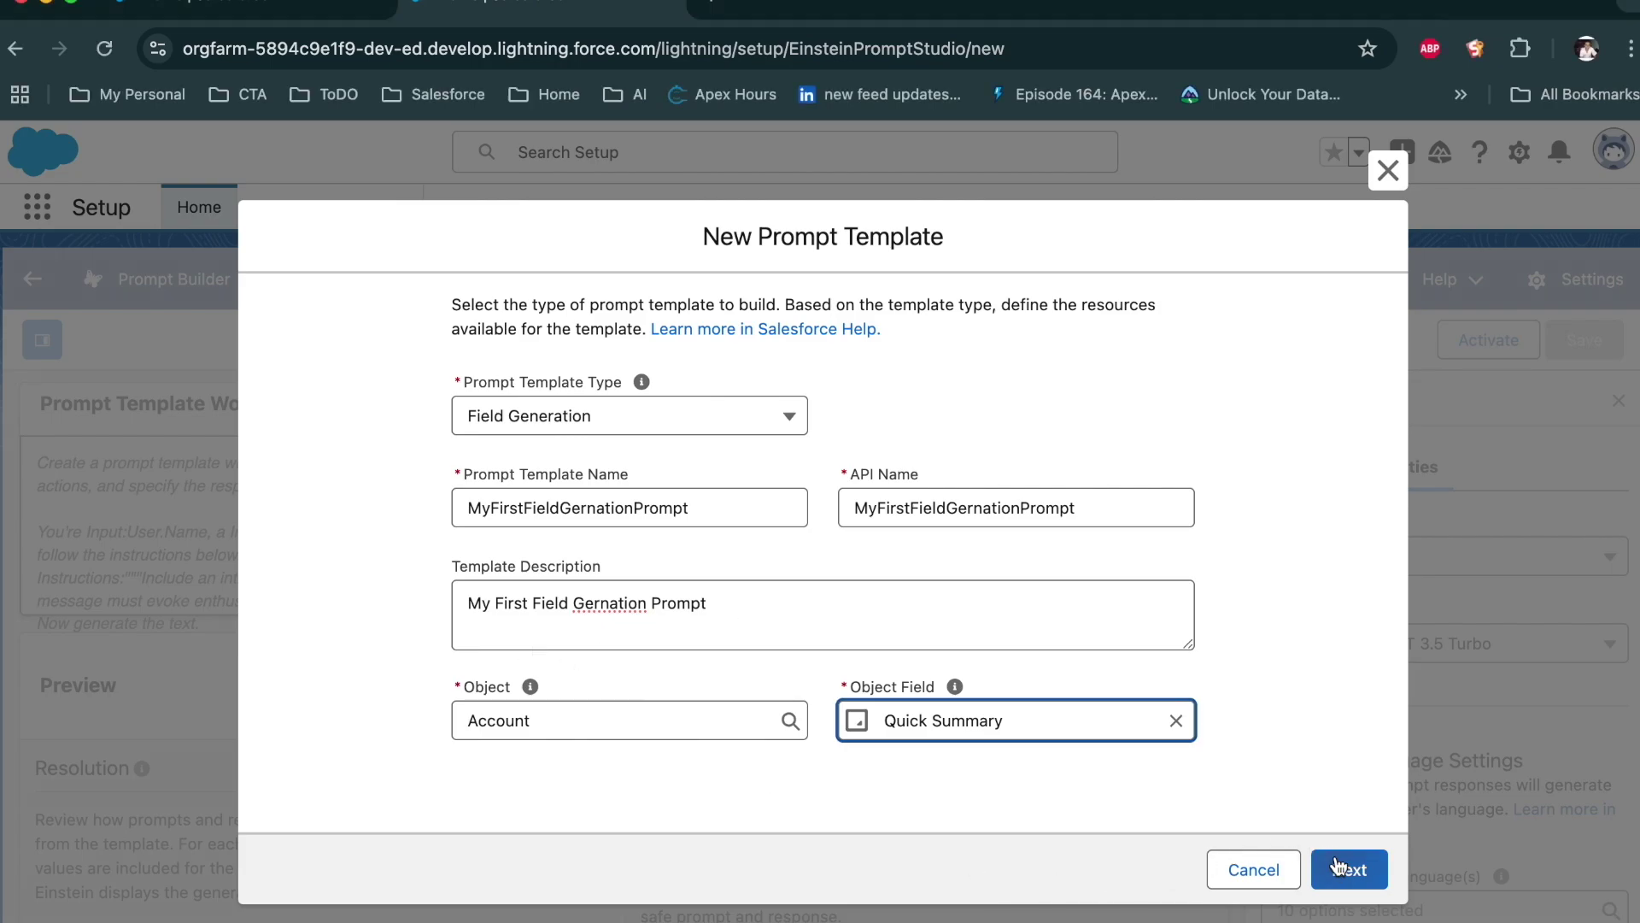
Write the prompt 'Please populate the summary of all opportunity associated with the account using the below details.'
left_click(1337, 865)
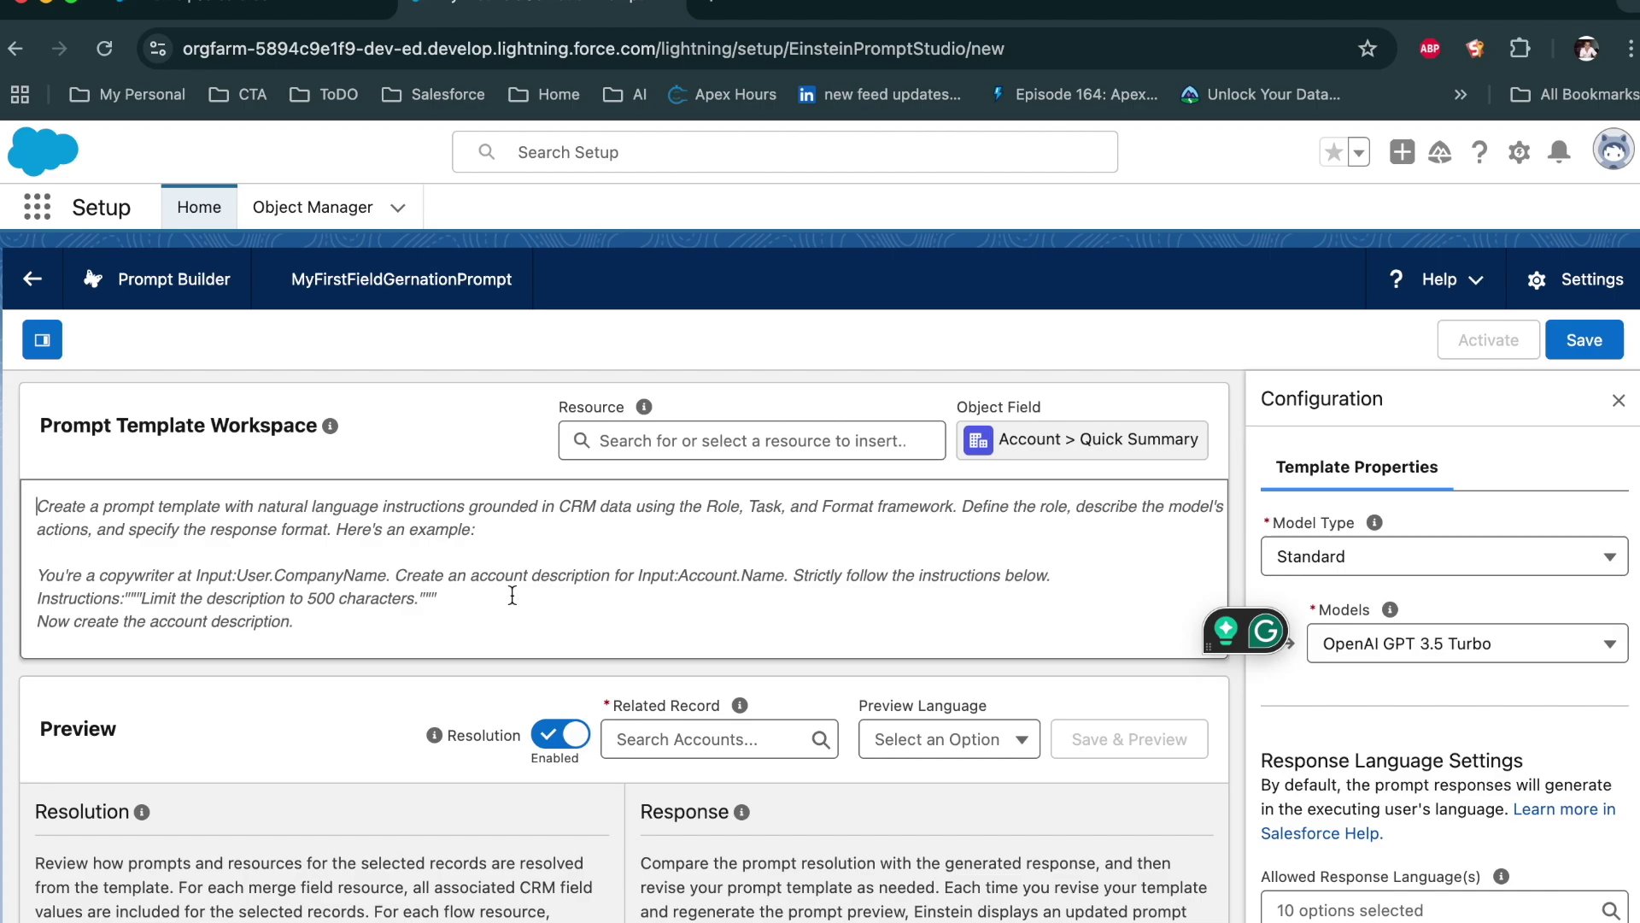
type("Please")
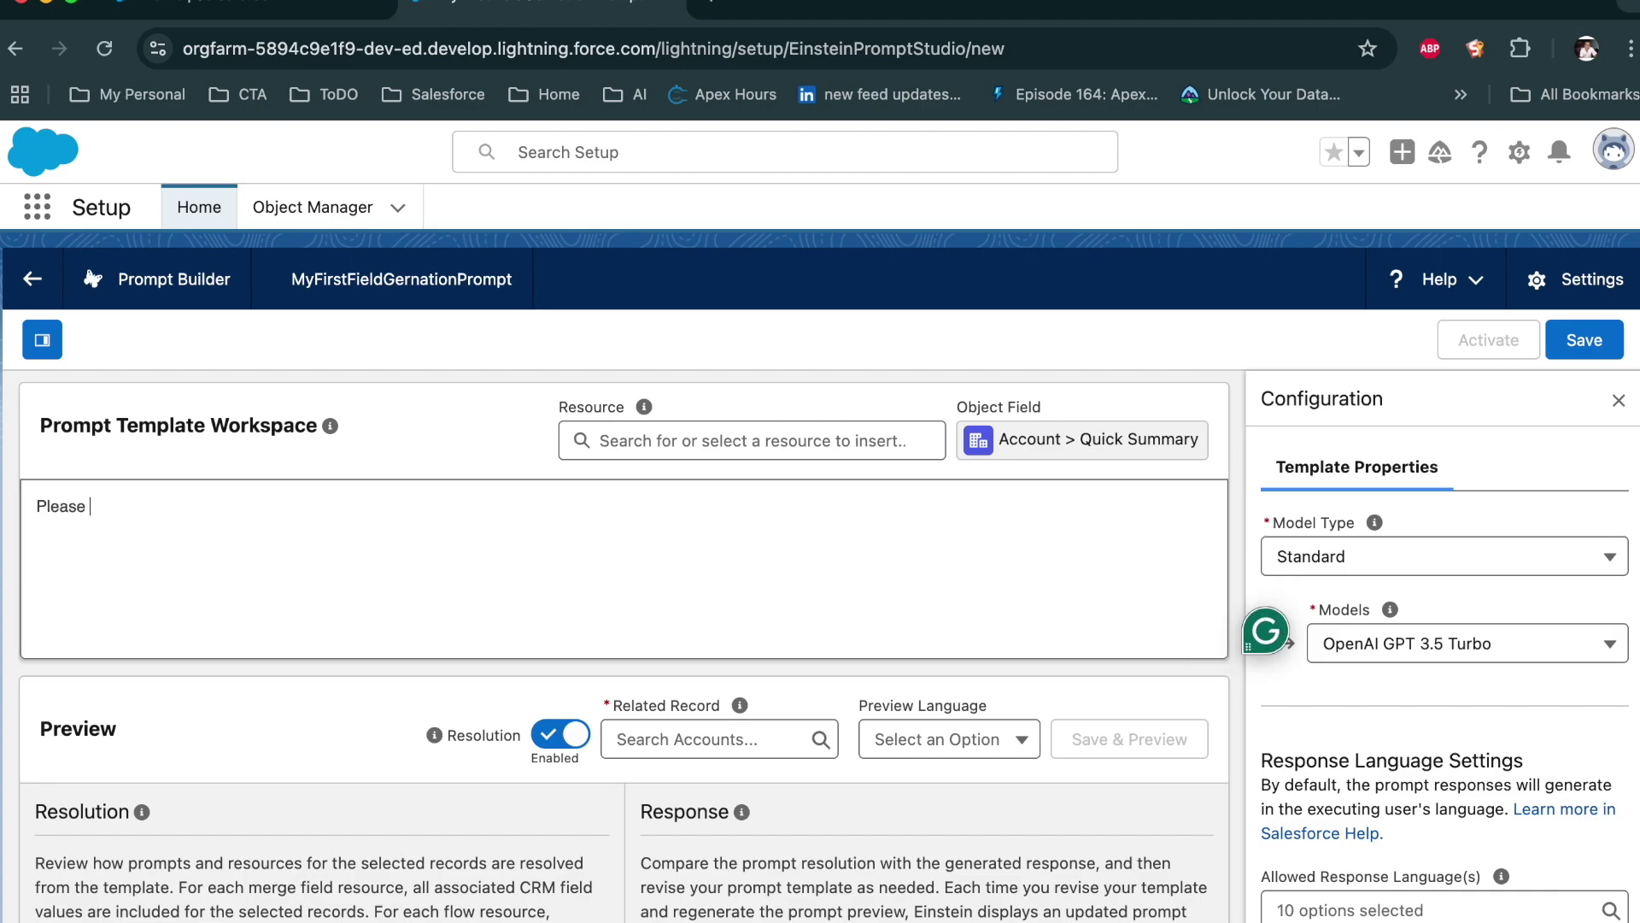
type(" populate the summa")
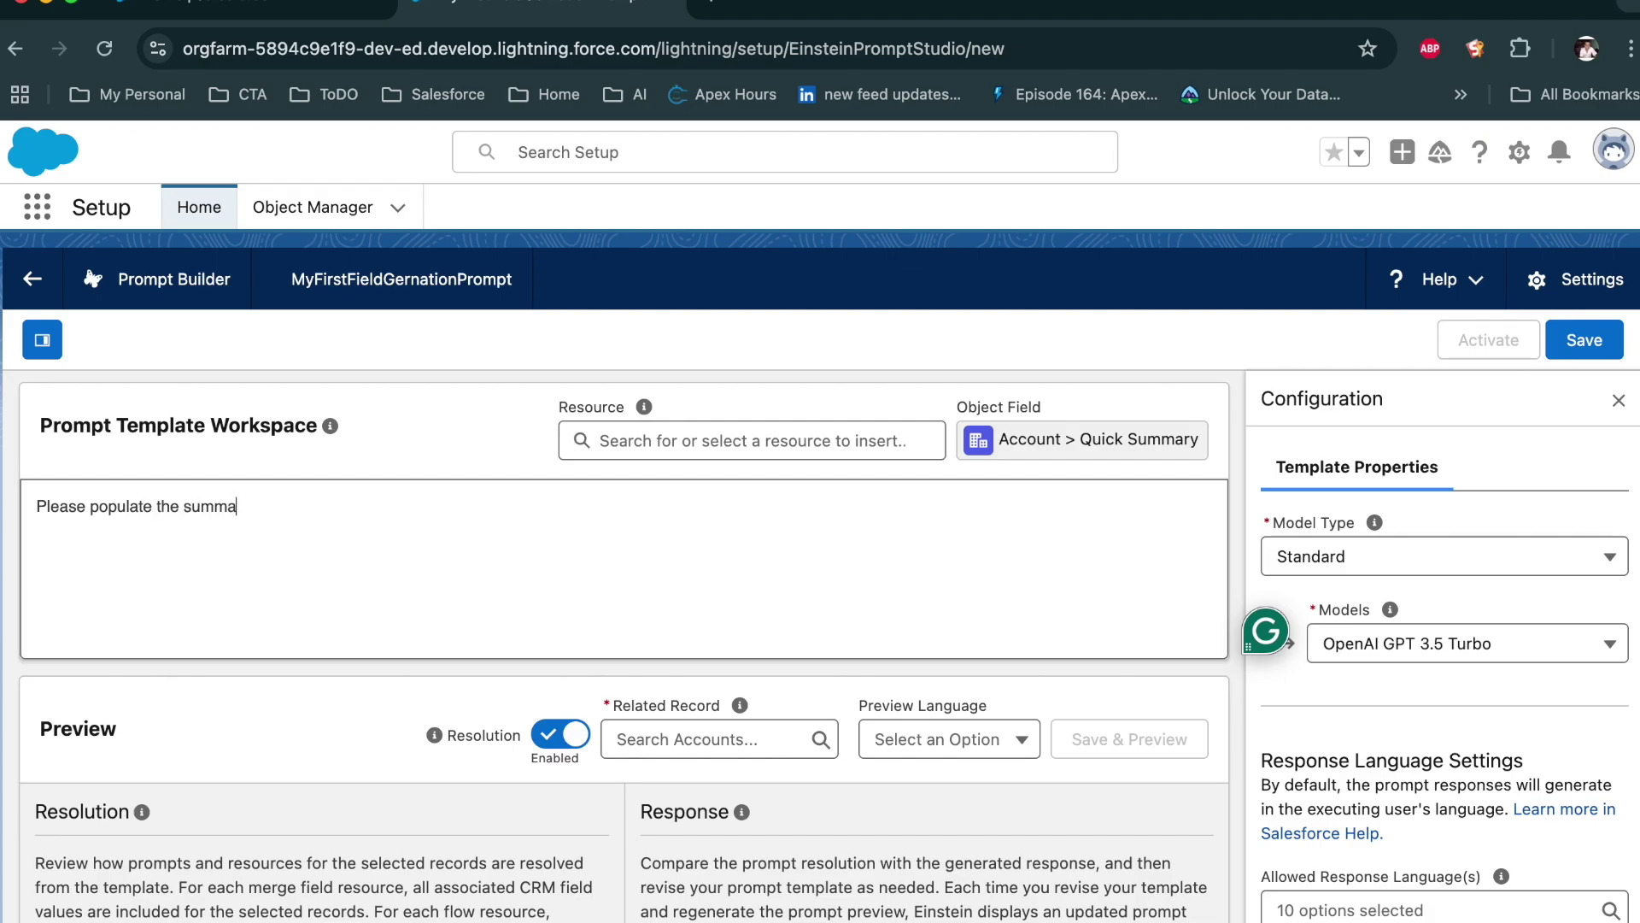
type("rt of")
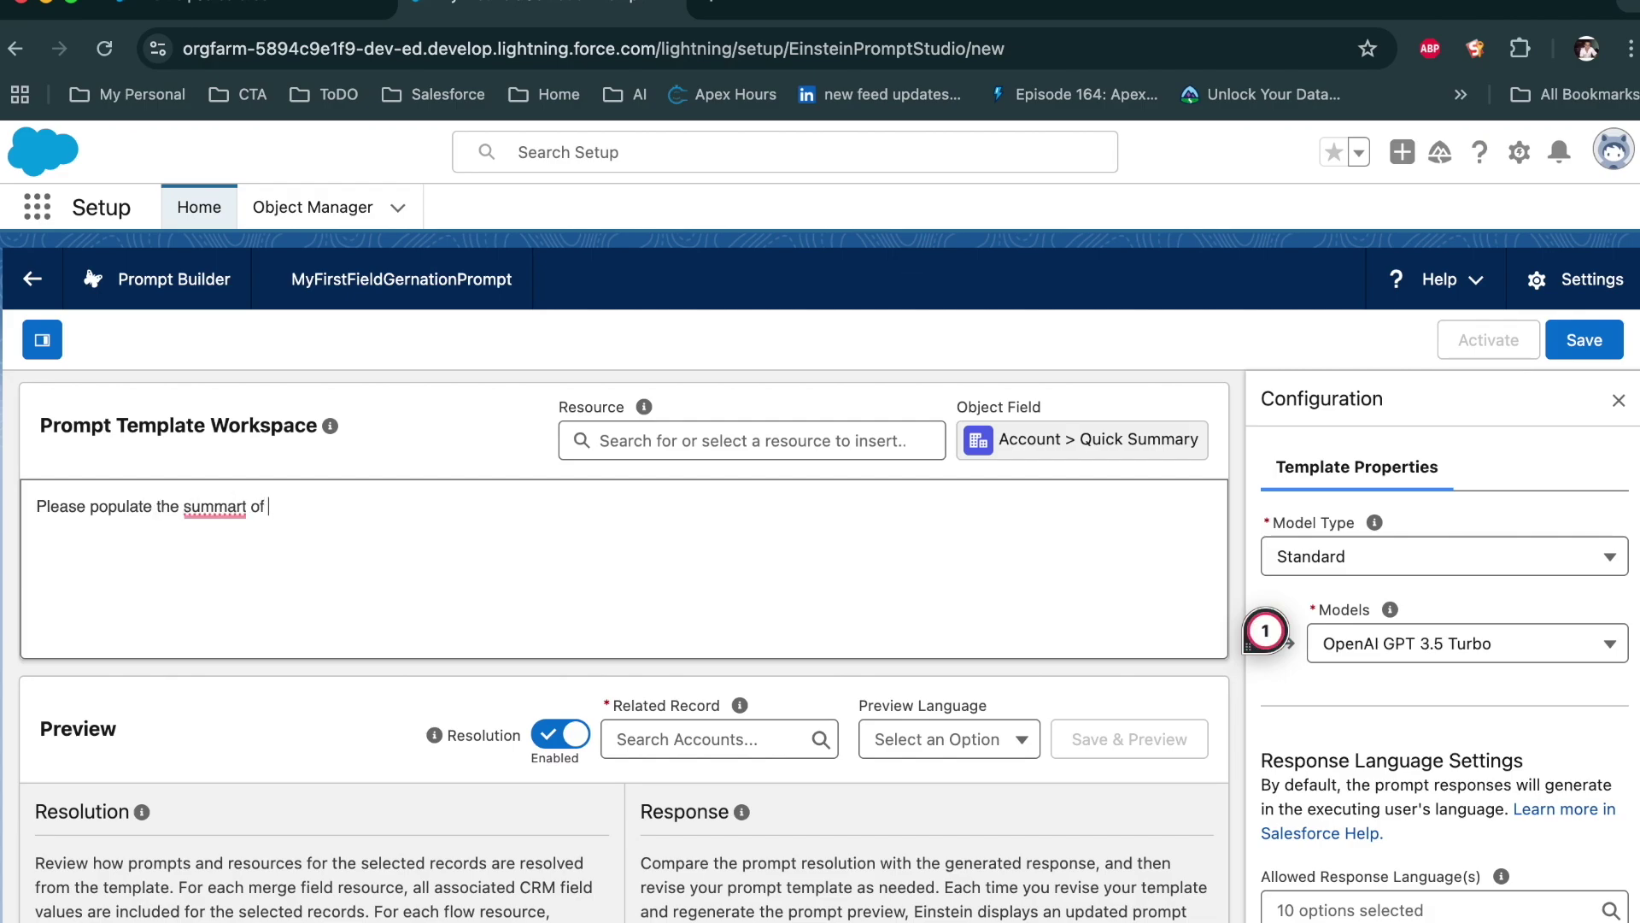
type("y of")
key("BackSpace")
key("BackSpace")
key("BackSpace")
key("BackSpace")
key("BackSpace")
type("y of all opp")
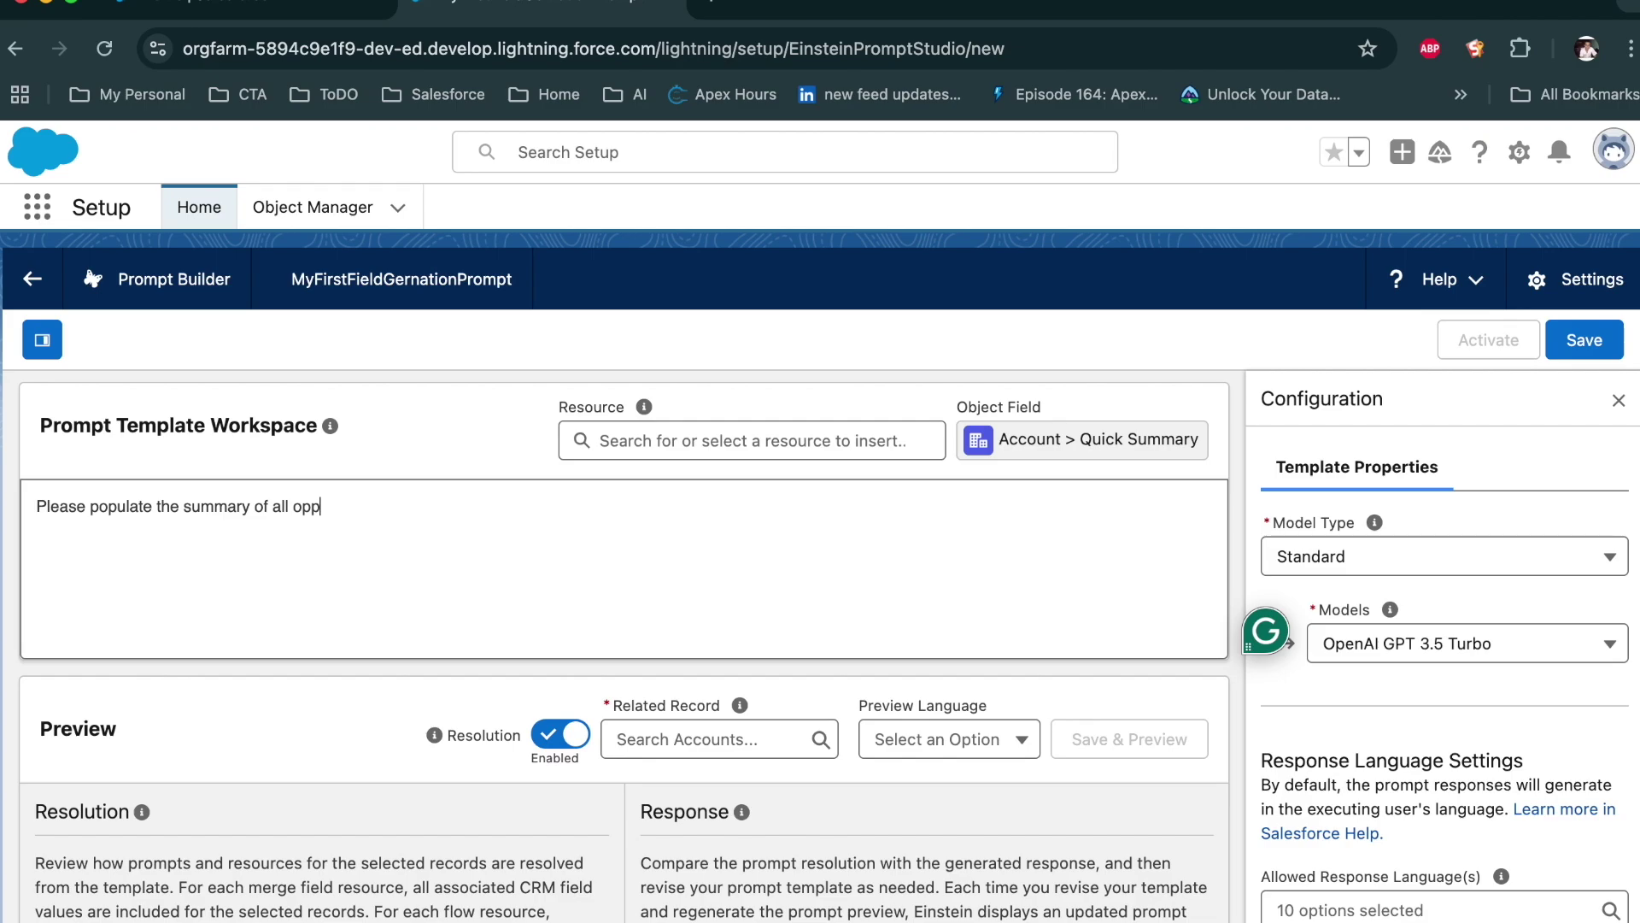
type("ortunity associated with")
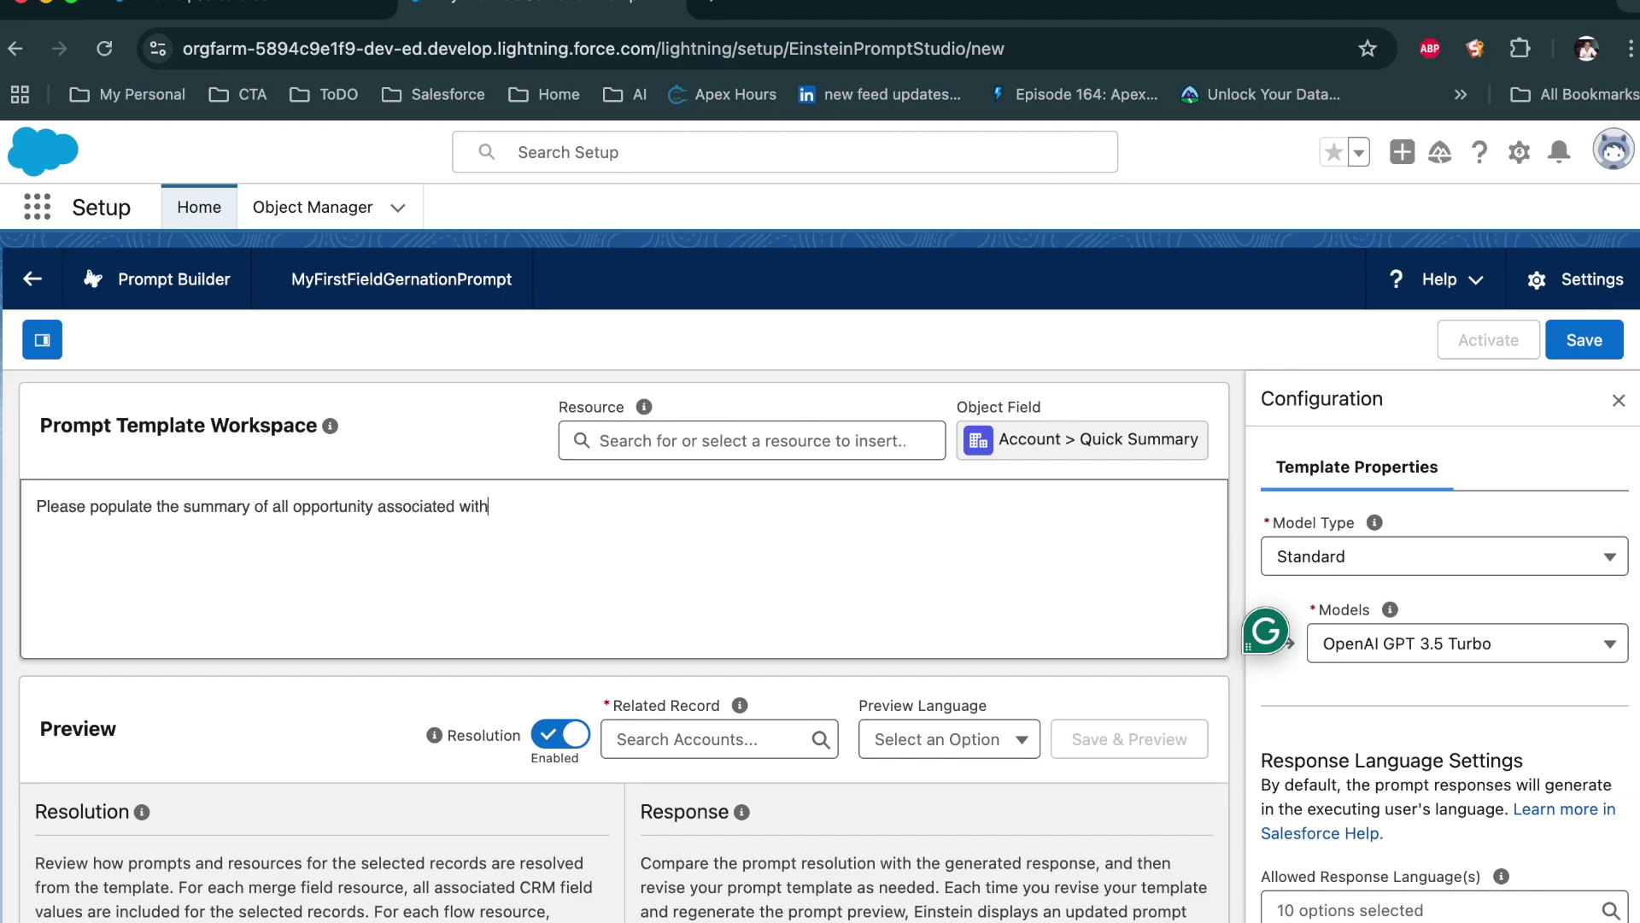
type(" the account using the below detsil")
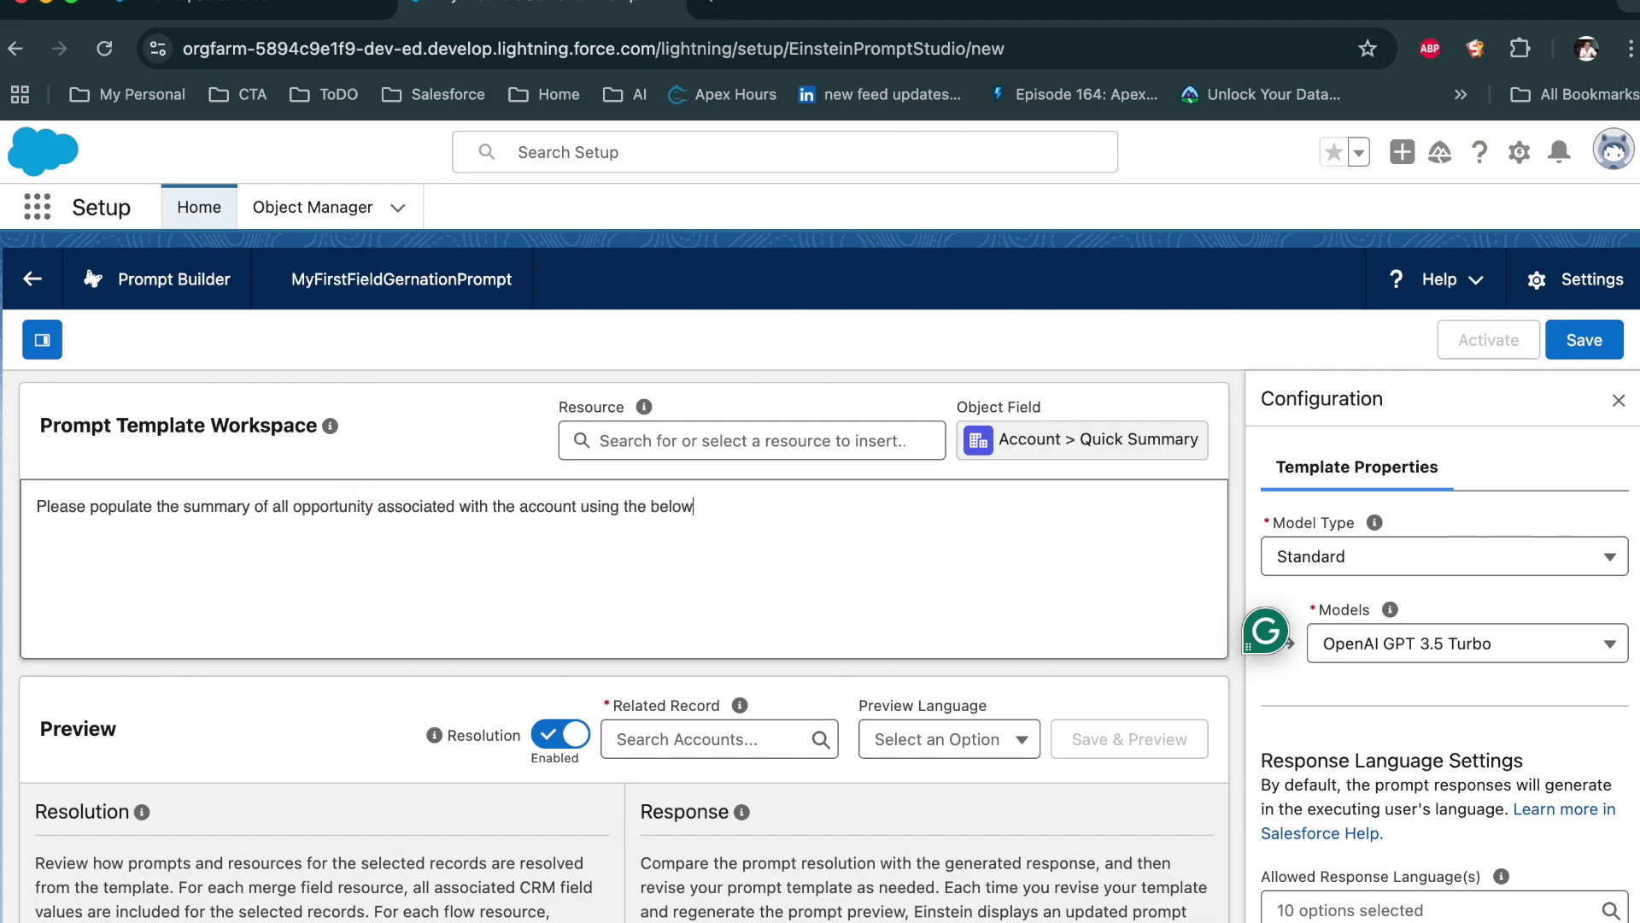
key("BackSpace")
key("BackSpace")
type("ails.")
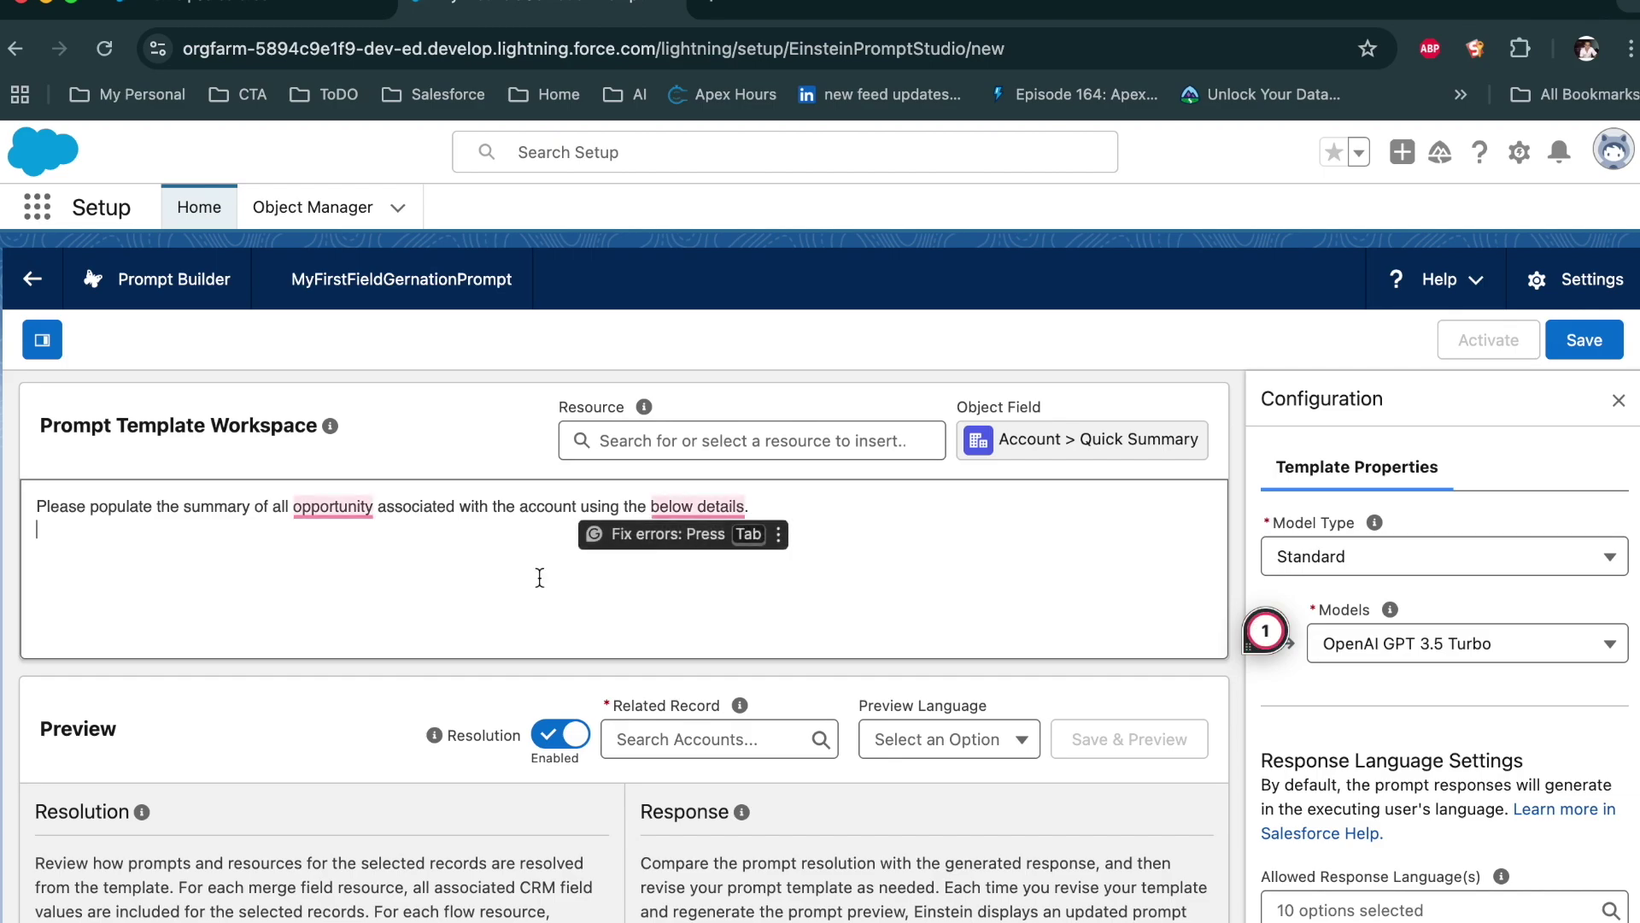
Correct the prompt to 'opportunities' and 'details below', then add an 'Account Name' line
left_click(337, 511)
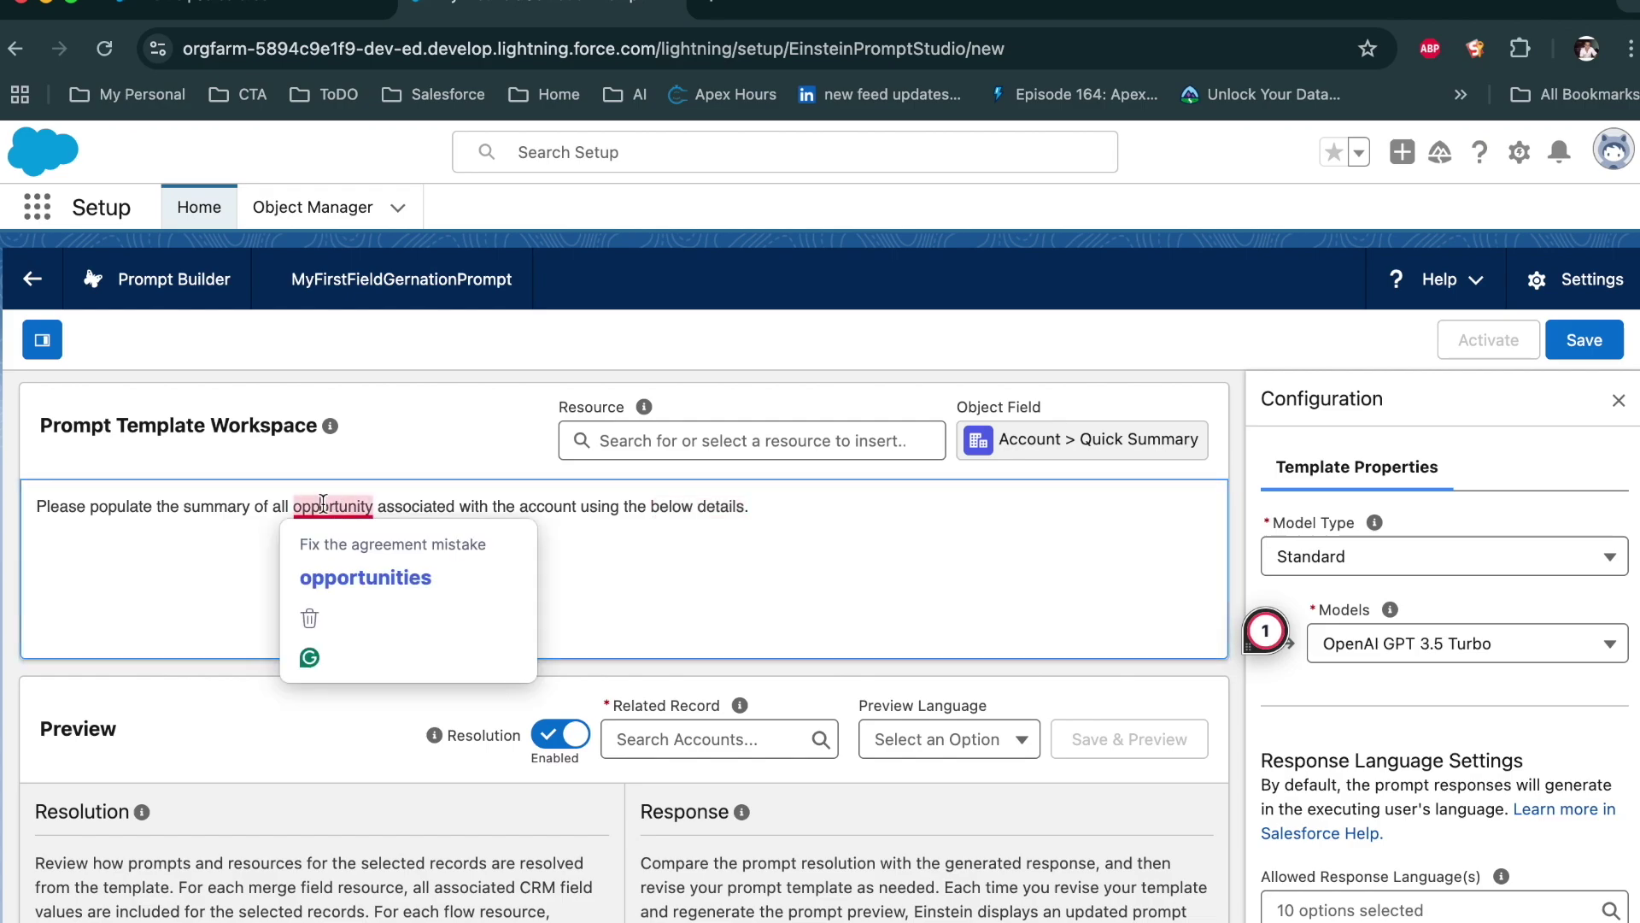
left_click(347, 571)
left_click(794, 513)
key("Return")
left_click(709, 507)
left_click(734, 577)
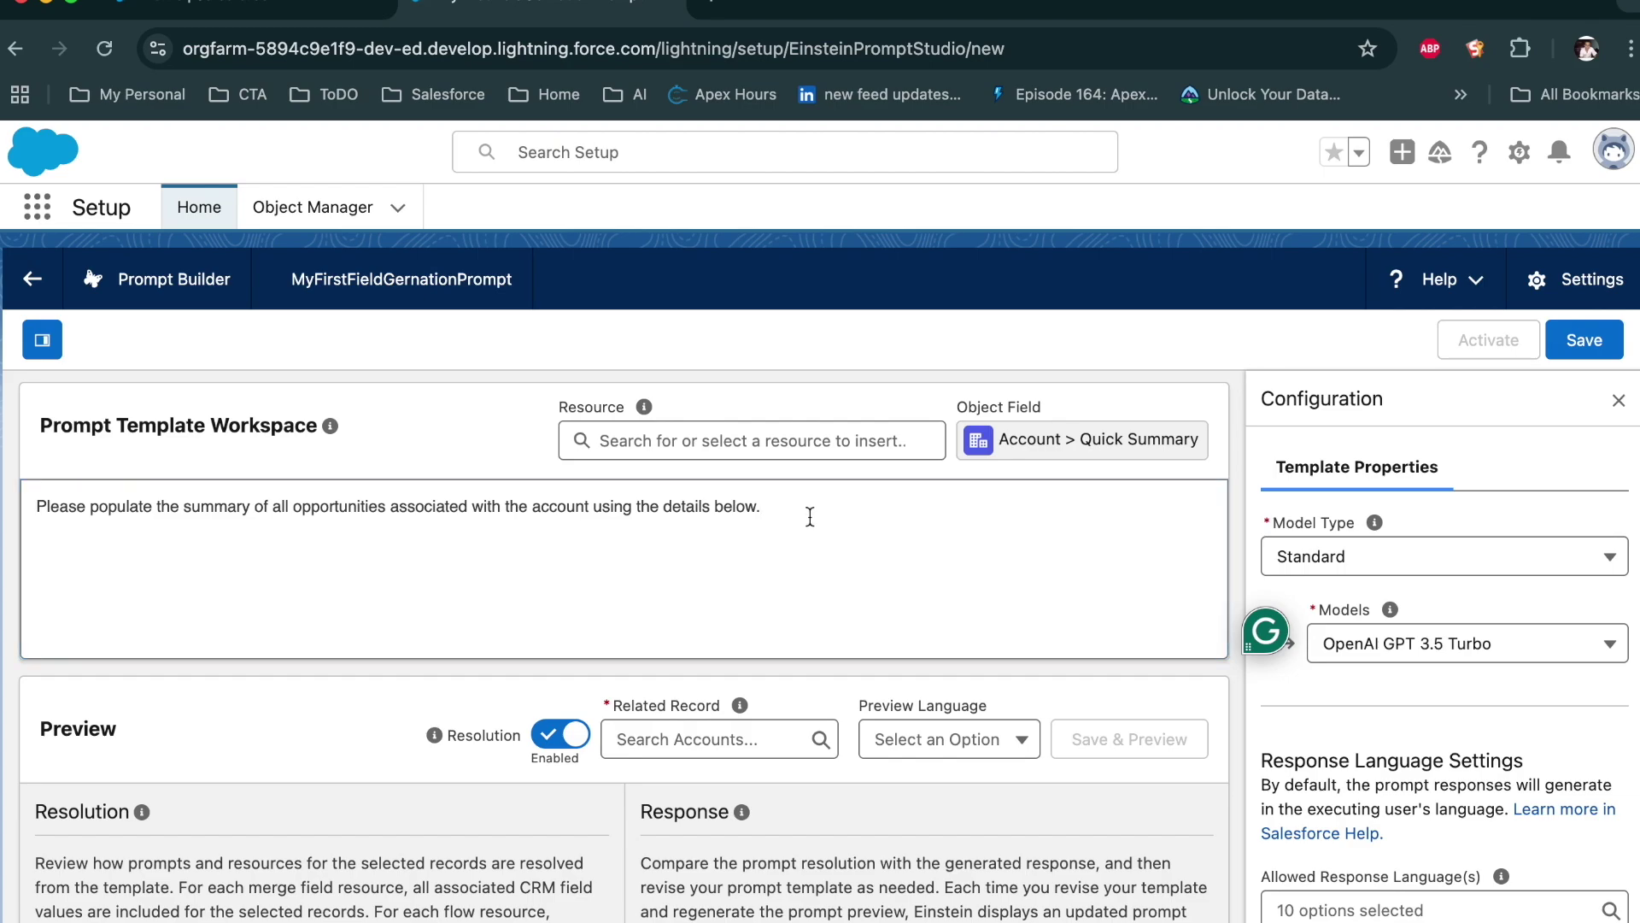
key("Return")
type("Account Name :")
Insert the Account Name merge field and type a 'Related Opportunity' label line
left_click(669, 441)
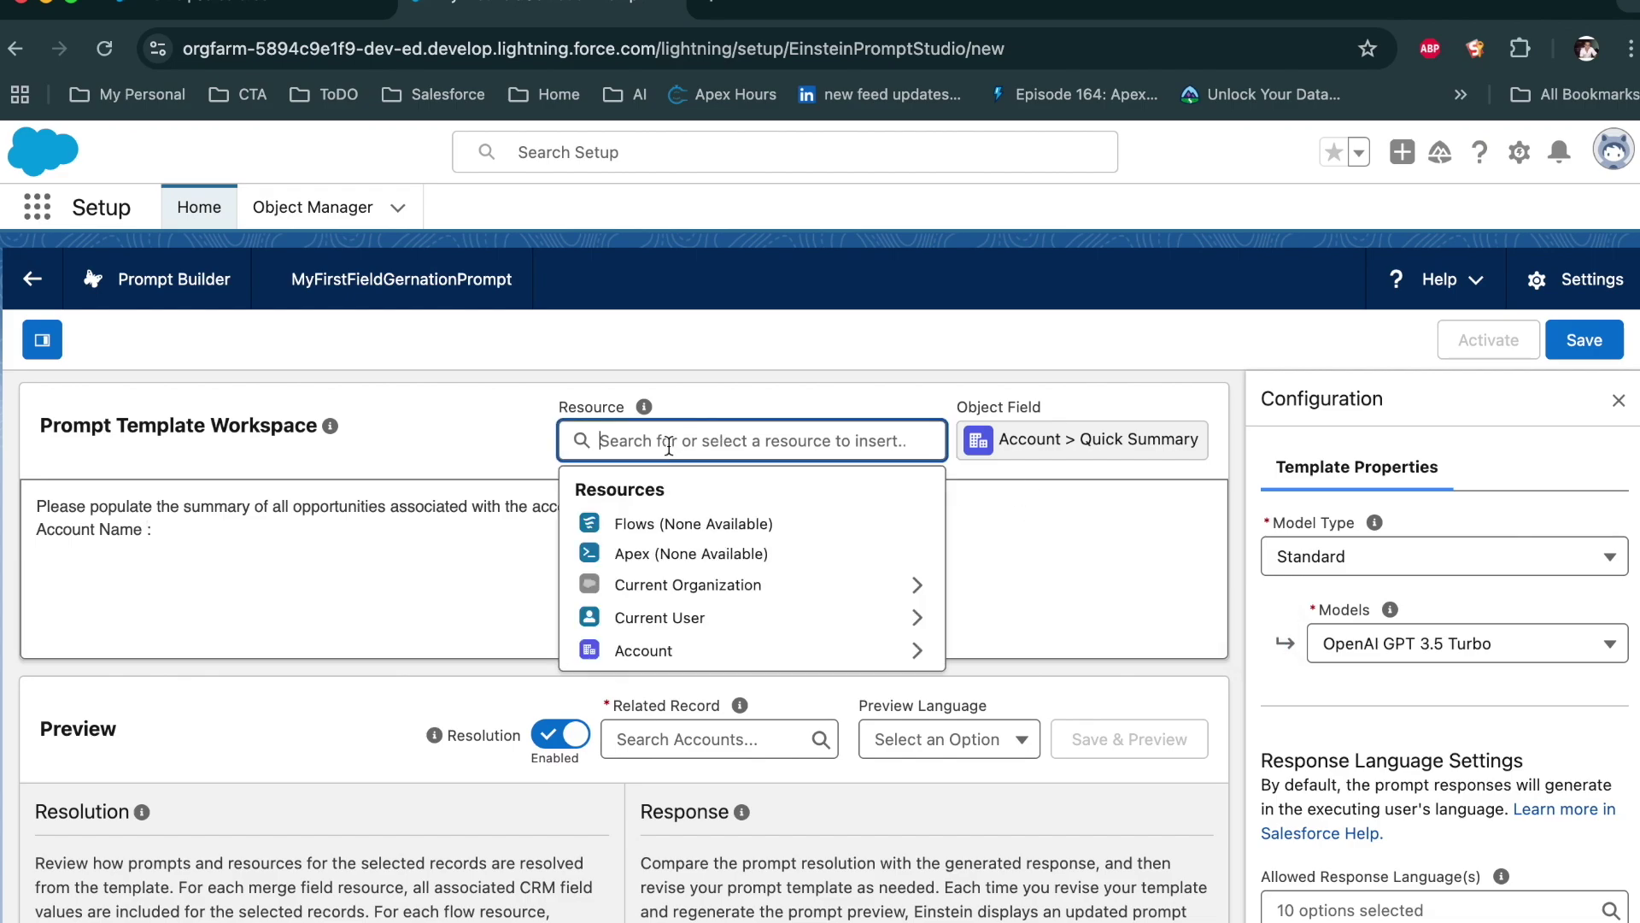
left_click(690, 651)
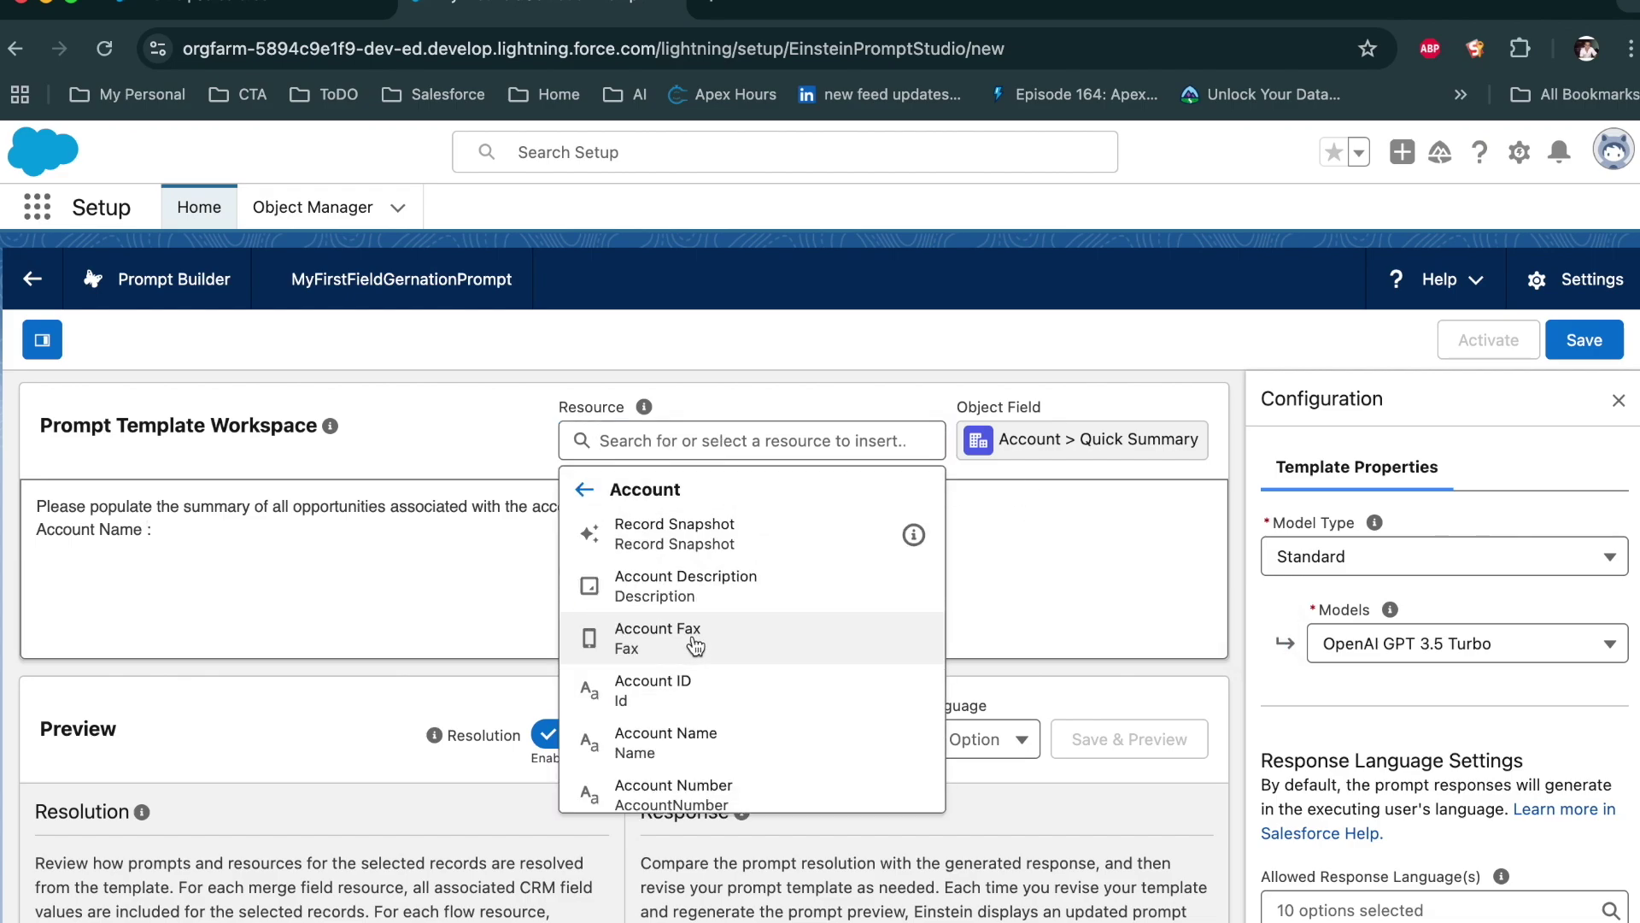
scroll(692, 598, "down", 3)
left_click(721, 556)
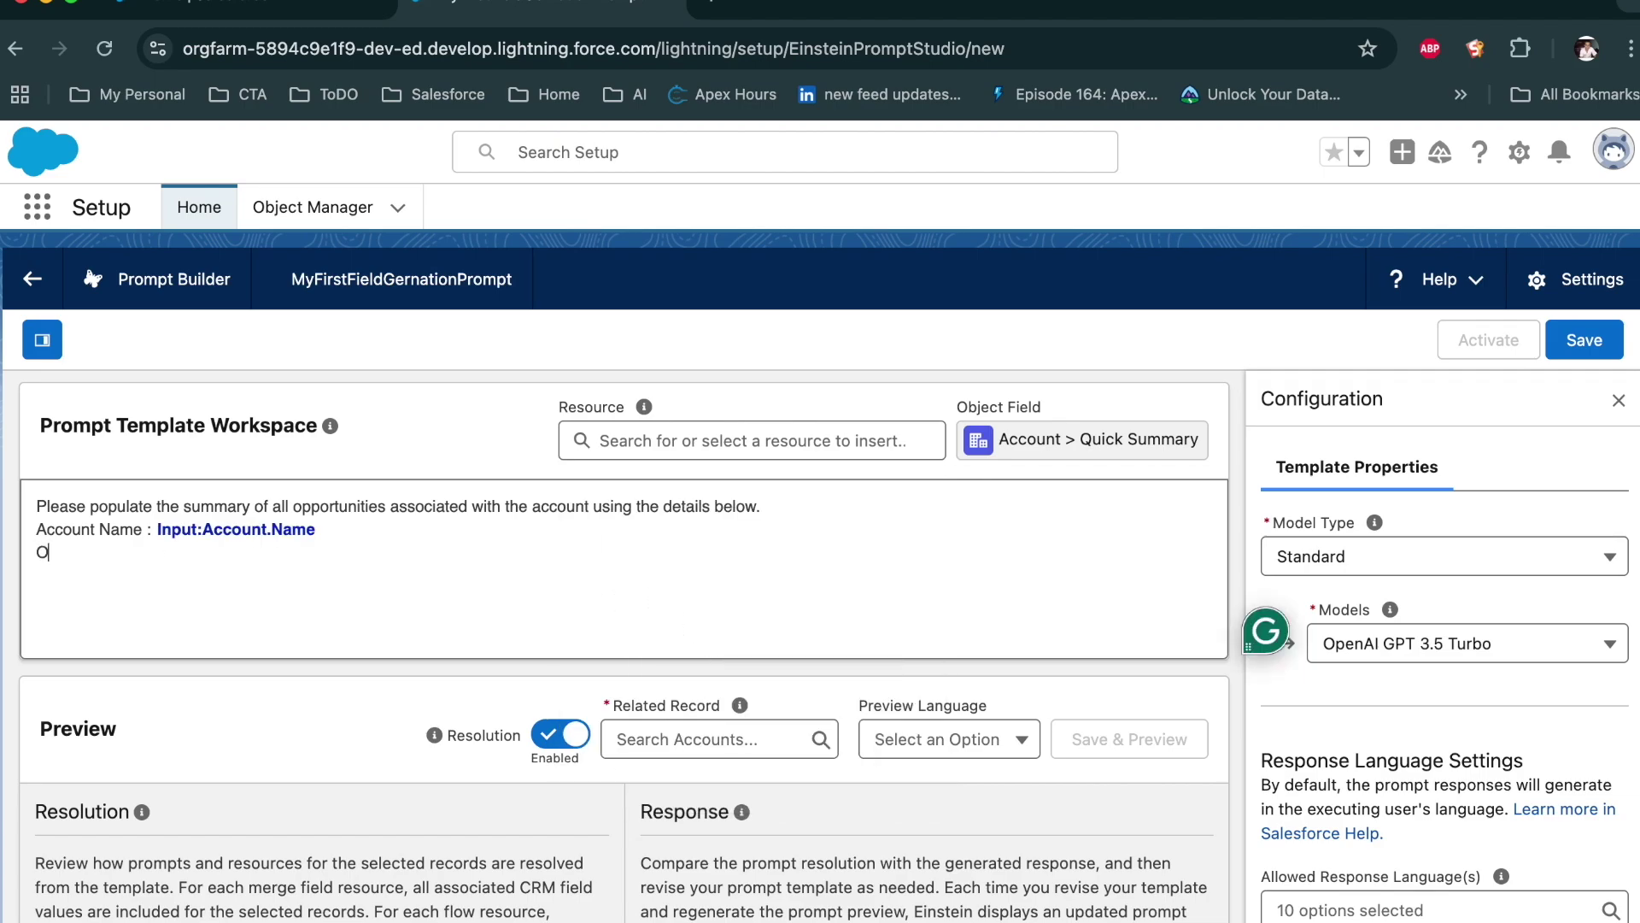
type("Relaet")
key("BackSpace")
key("BackSpace")
type("ted")
key("BackSpace")
key("BackSpace")
key("BackSpace")
type("ated Opporunity")
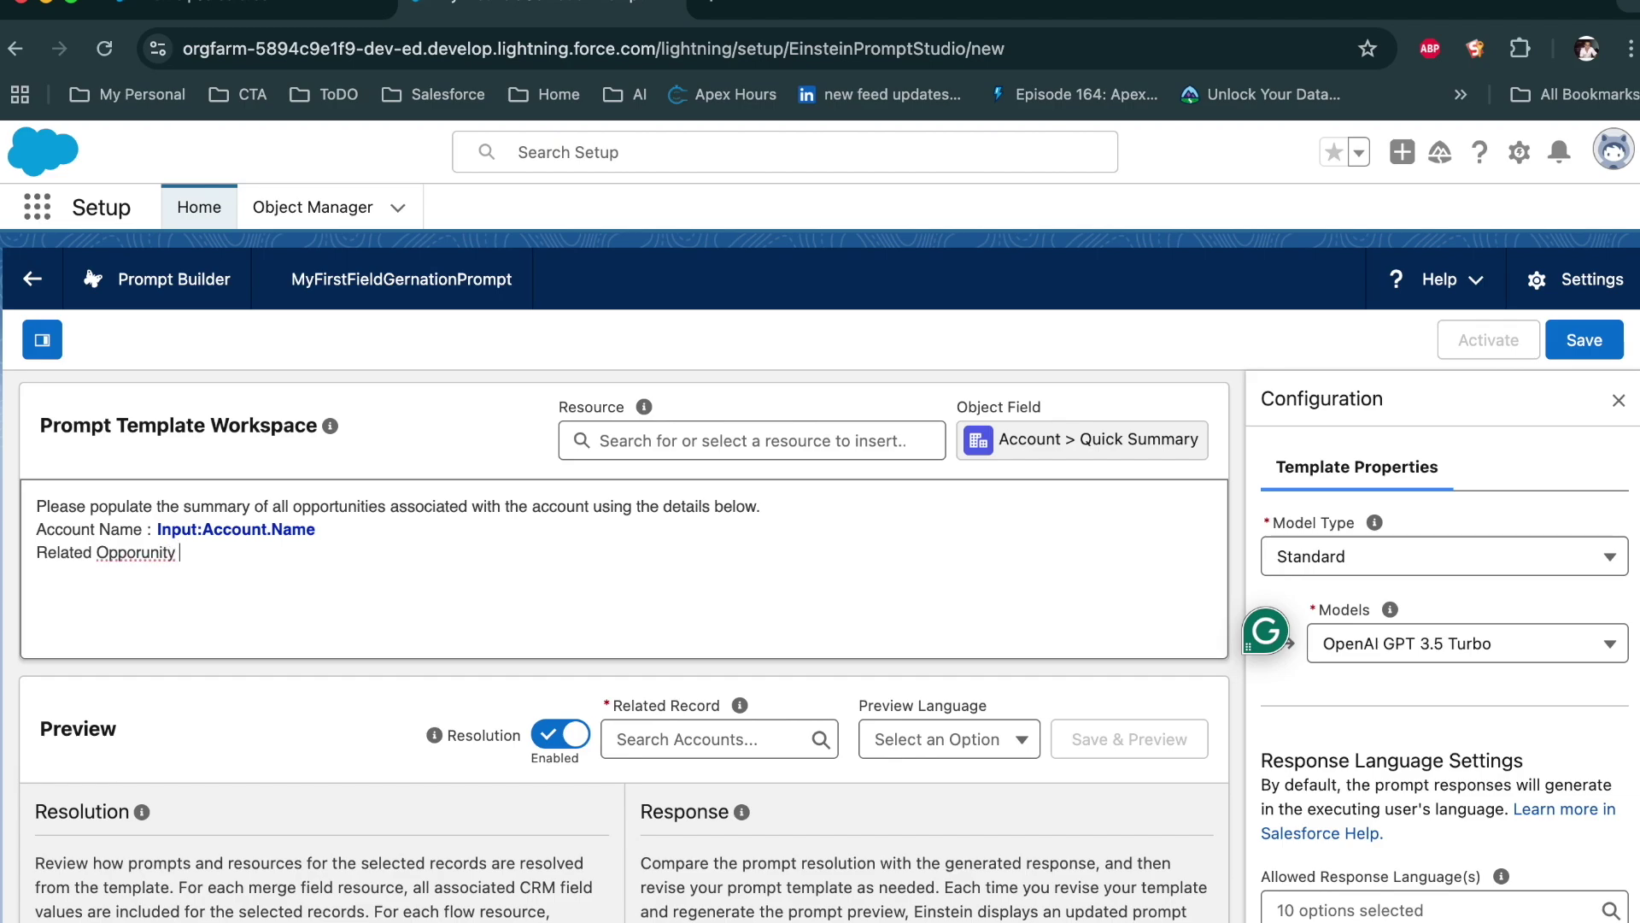
Insert the Account's related Opportunities list into the prompt
left_click(128, 552)
left_click(713, 440)
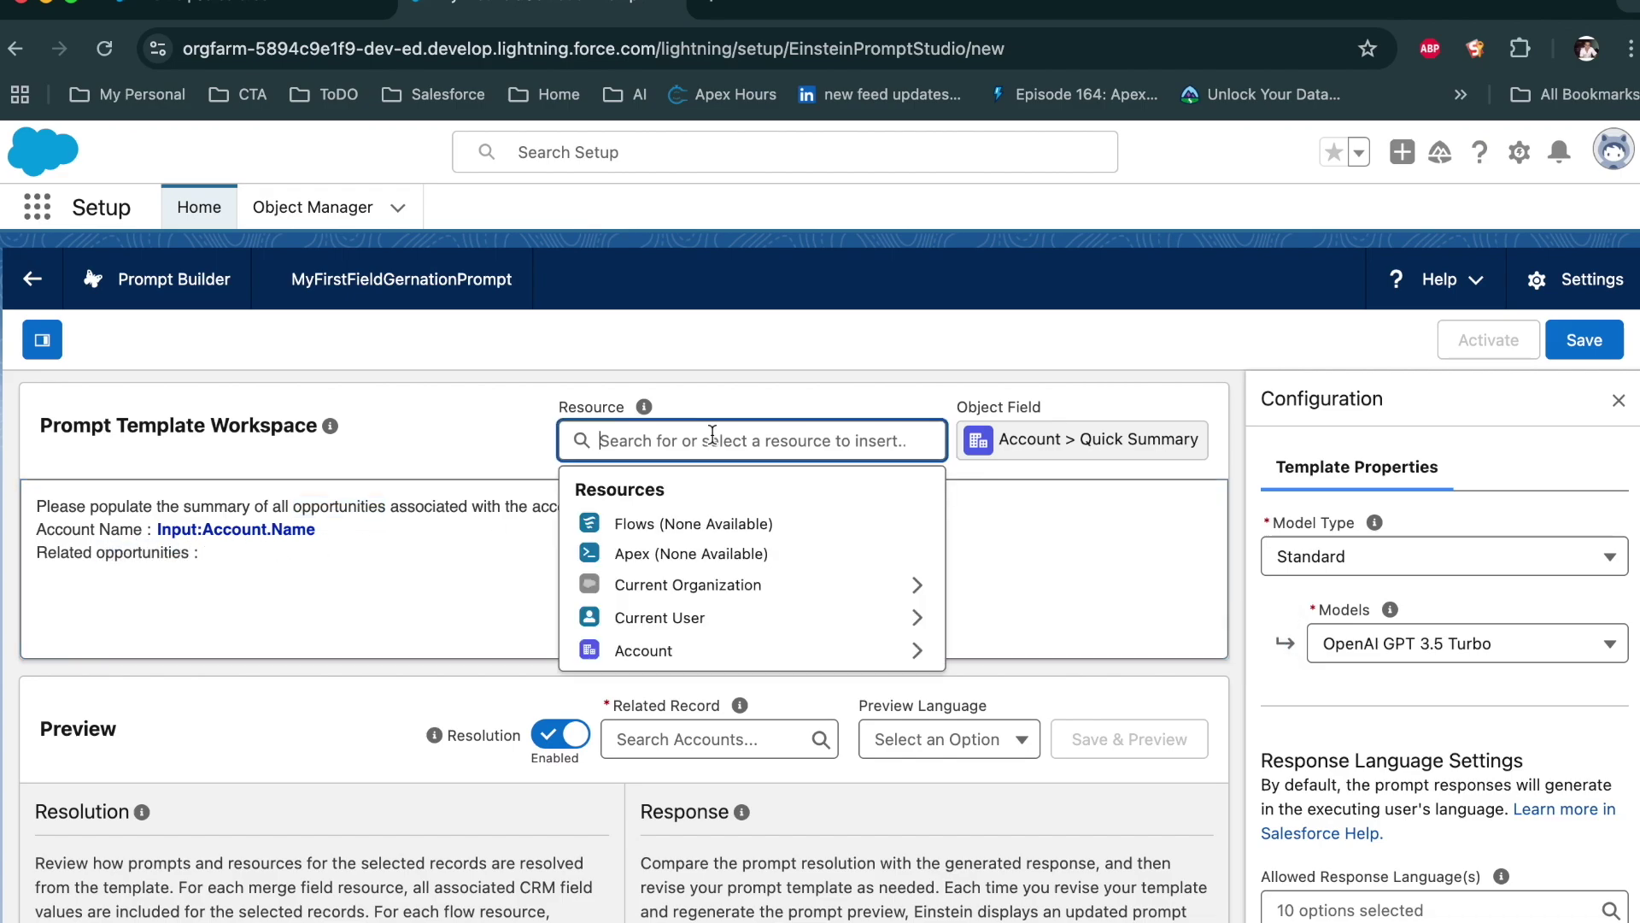
left_click(696, 650)
scroll(730, 591, "down", 5)
scroll(730, 591, "down", 10)
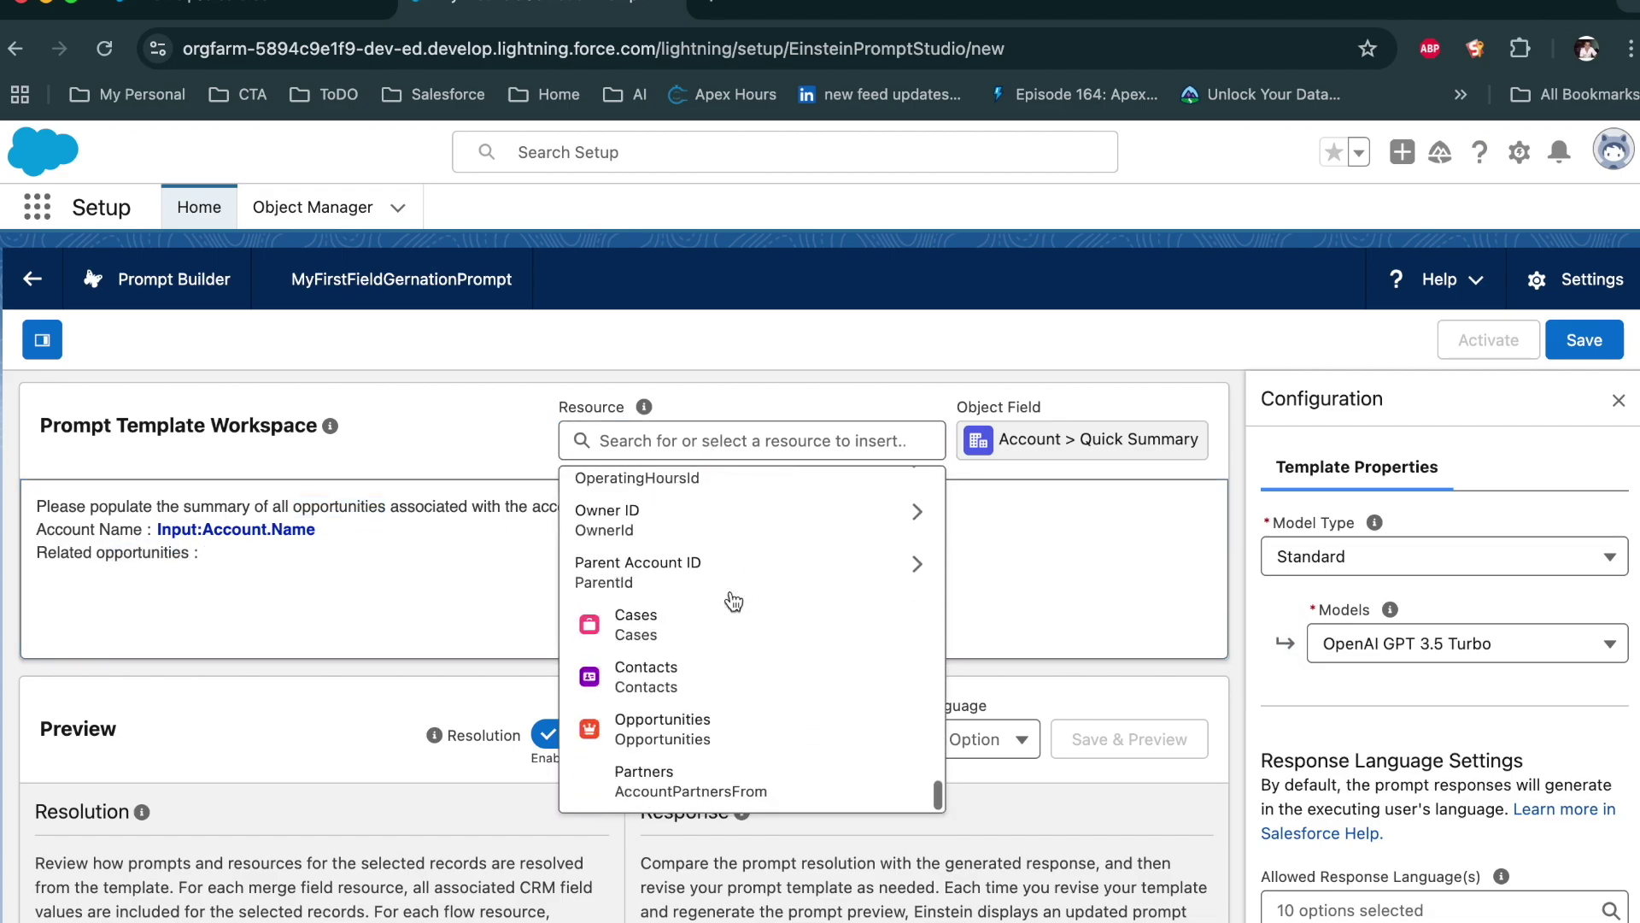
left_click(662, 728)
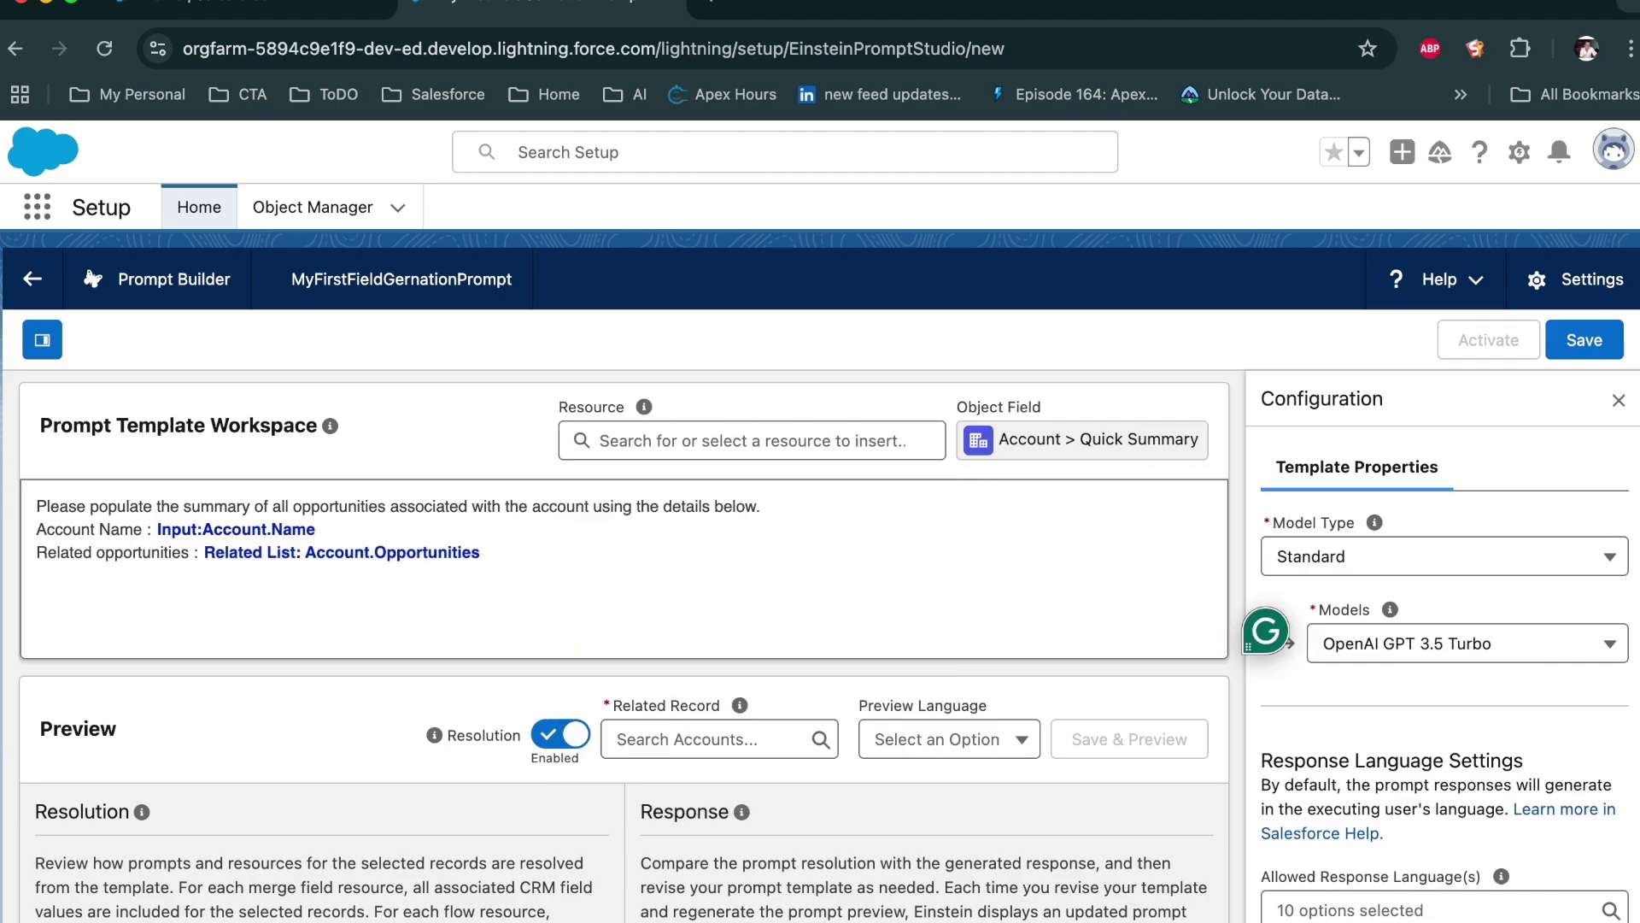
Add the line 'Also share the open cases summary:' followed by the Account Cases list
type("Also ")
type("share the op")
type("en ")
type("casse")
key("BackSpace")
key("BackSpace")
type("as ")
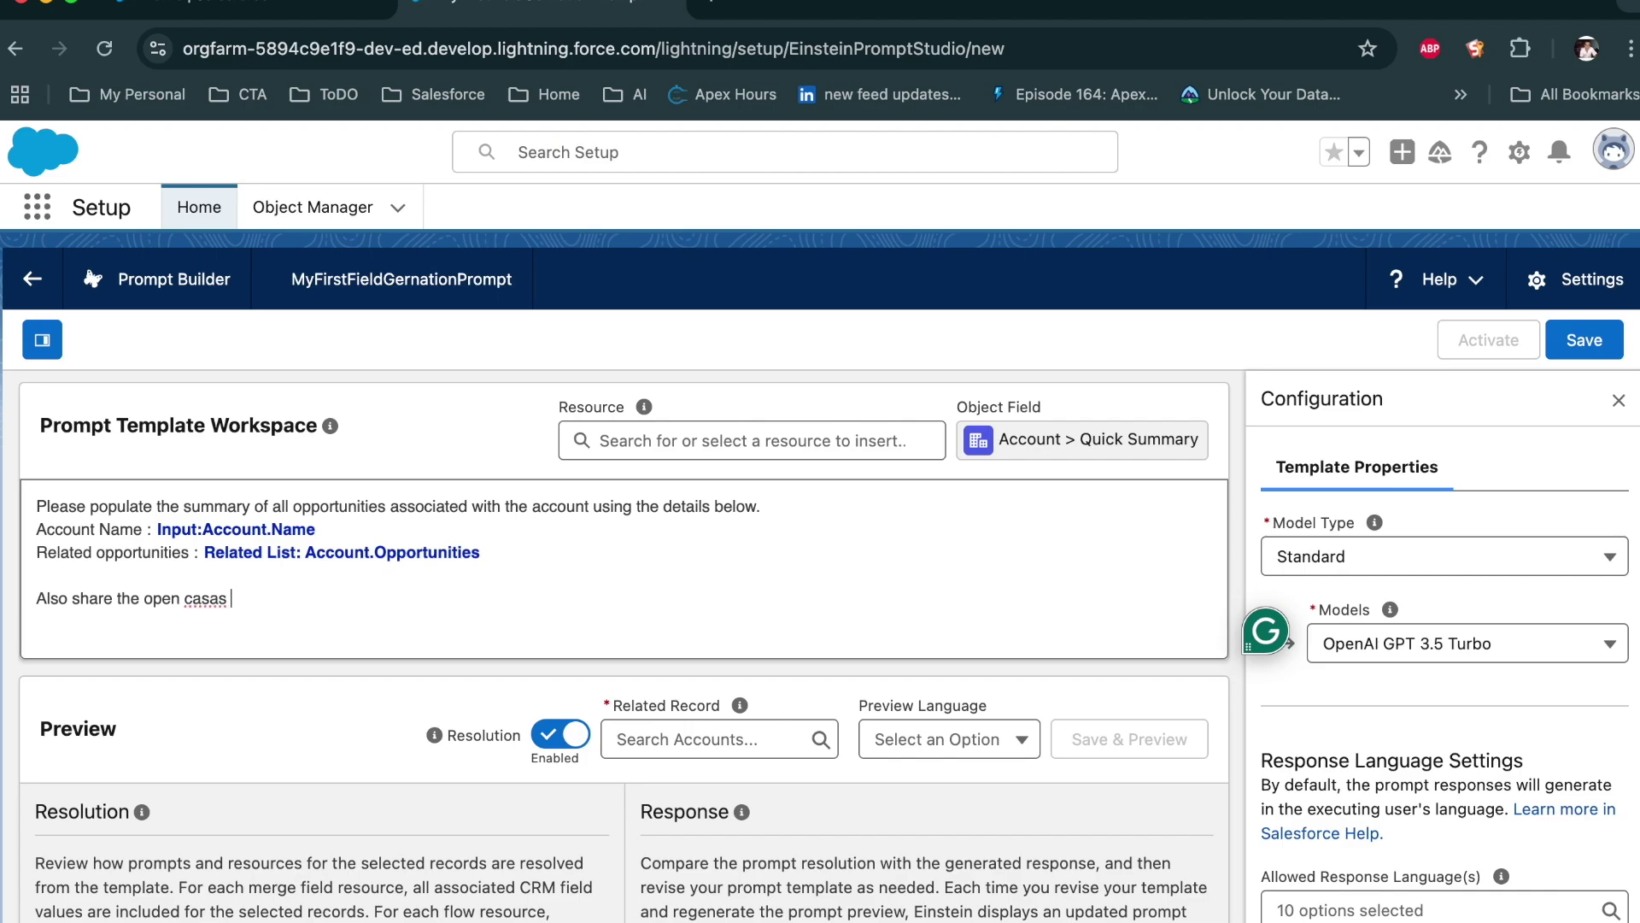
type("es summary:")
key("Return")
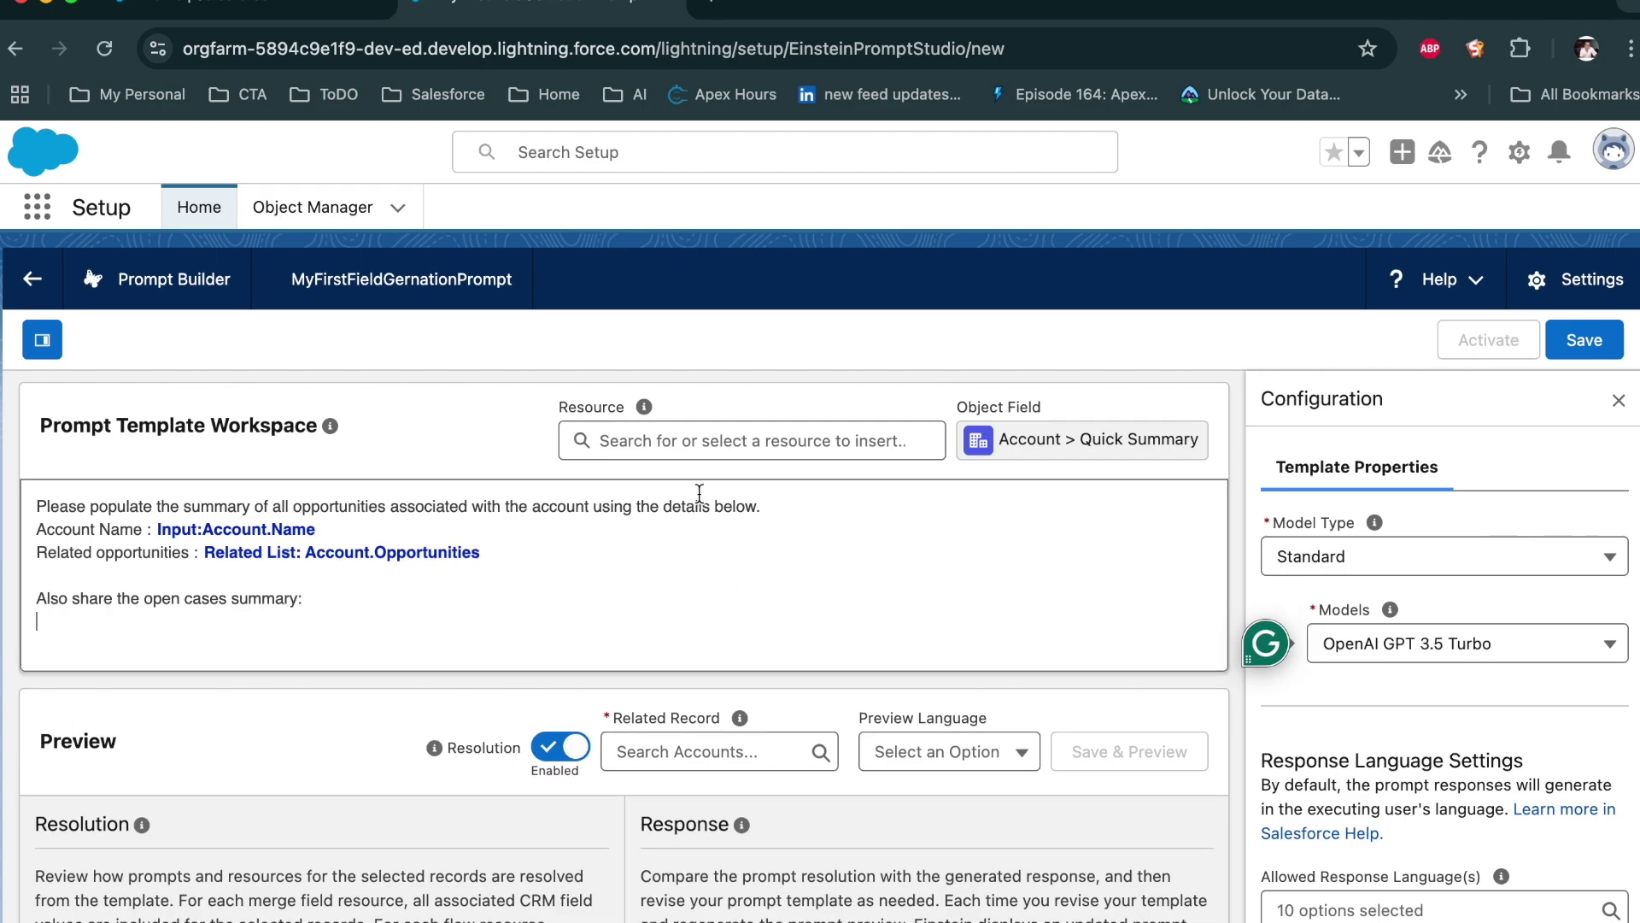
left_click(689, 441)
scroll(707, 547, "down", 1)
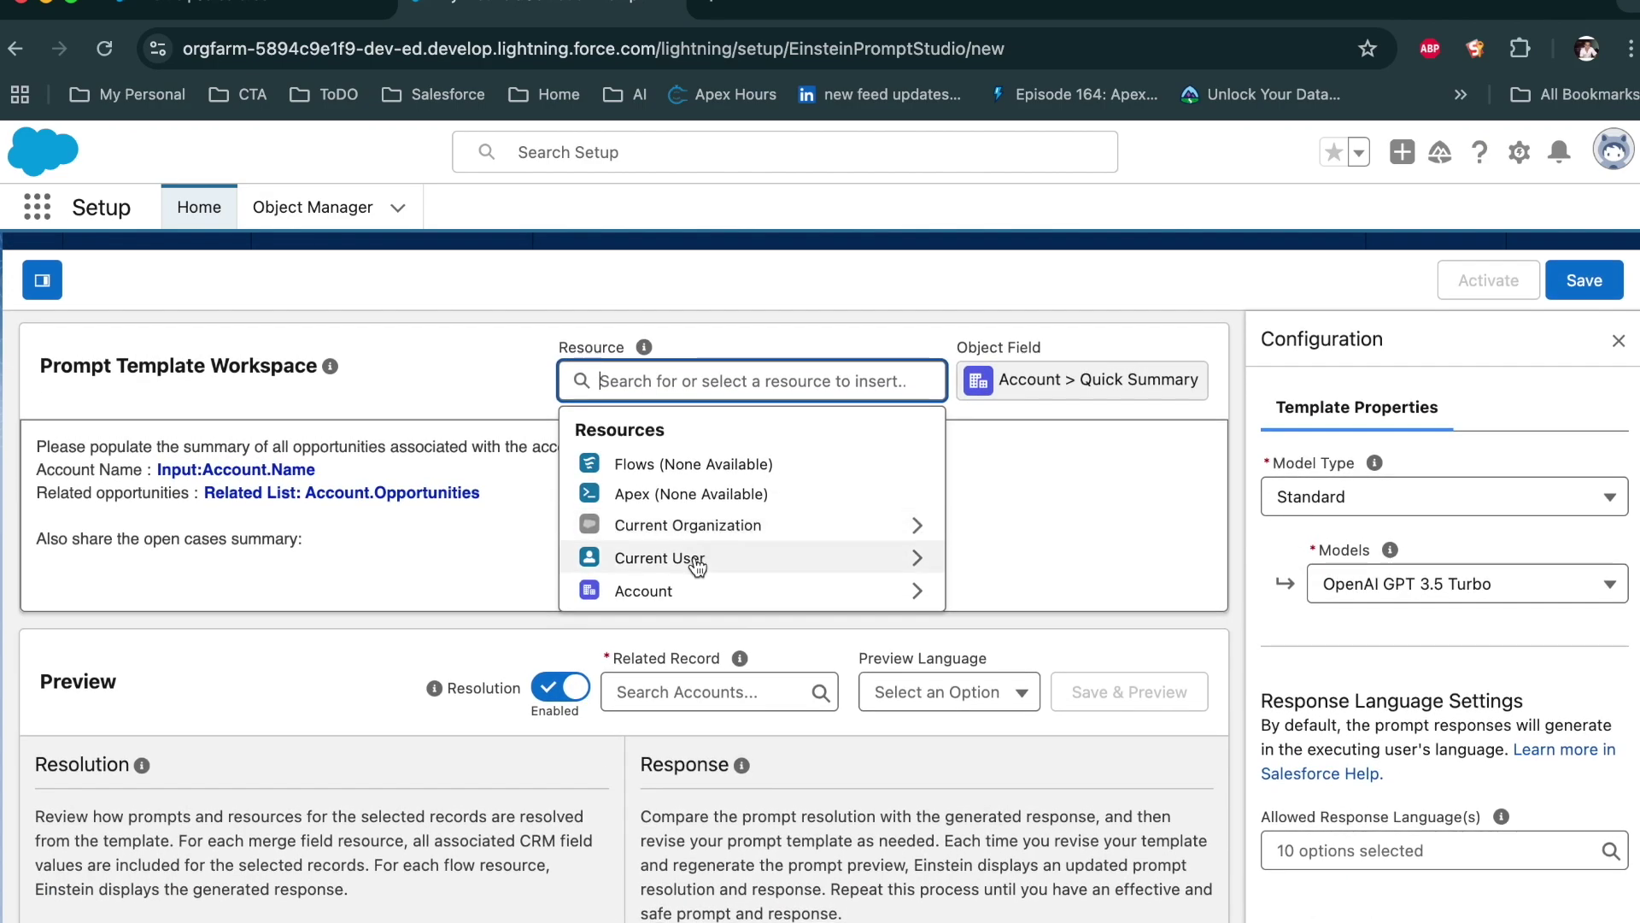
left_click(696, 588)
scroll(695, 585, "down", 6)
scroll(695, 583, "down", 15)
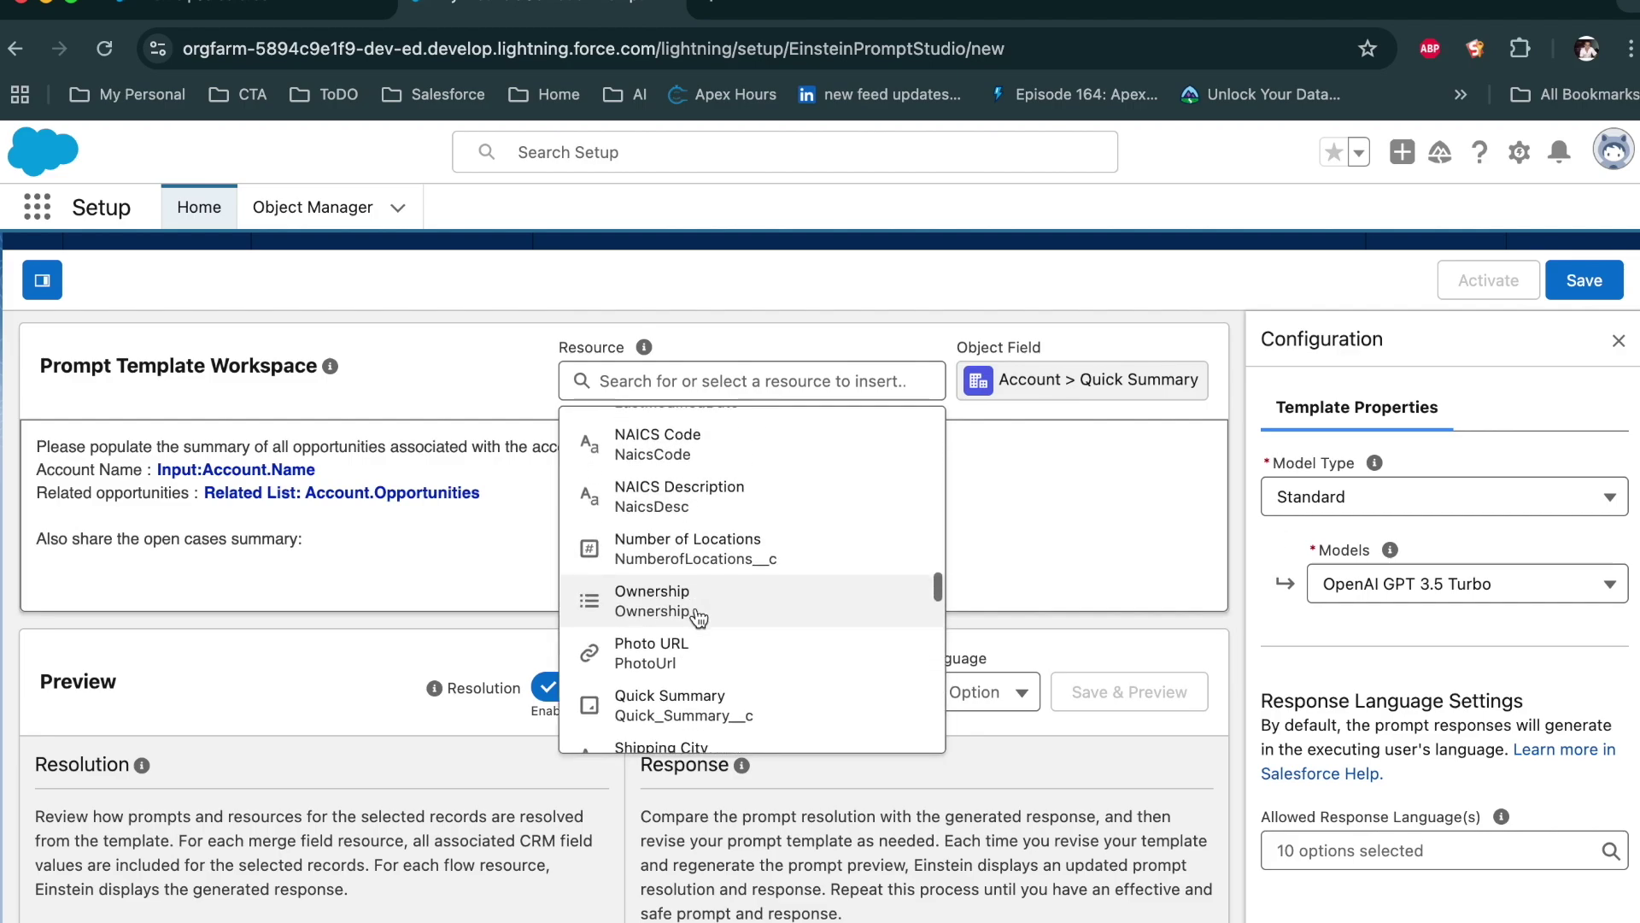
left_click(657, 564)
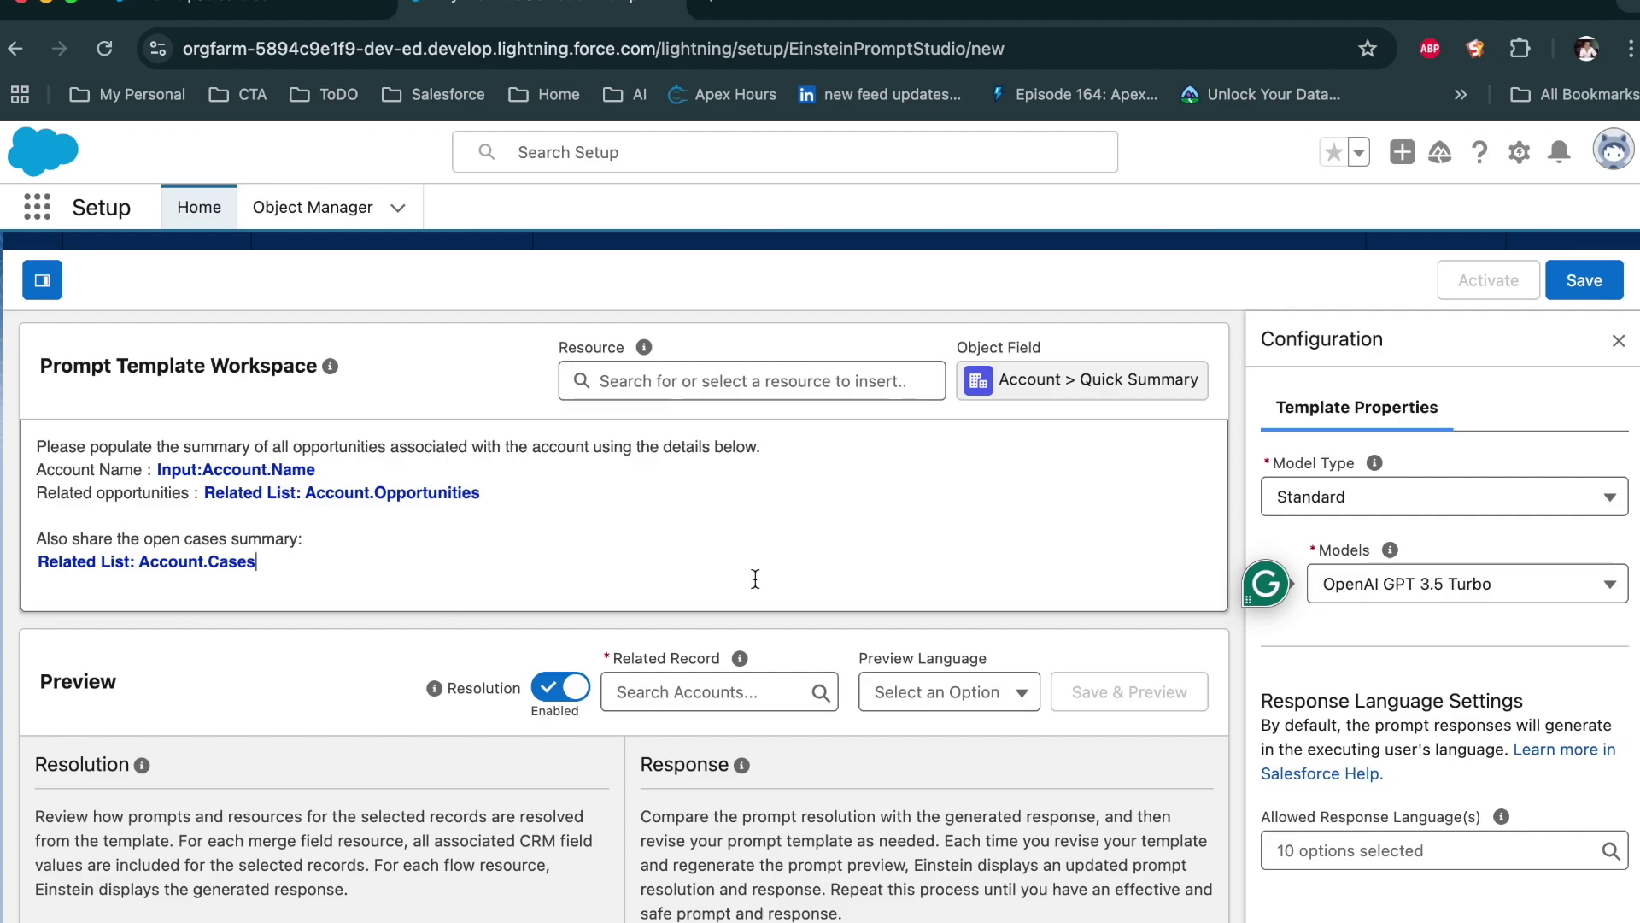
left_click(664, 697)
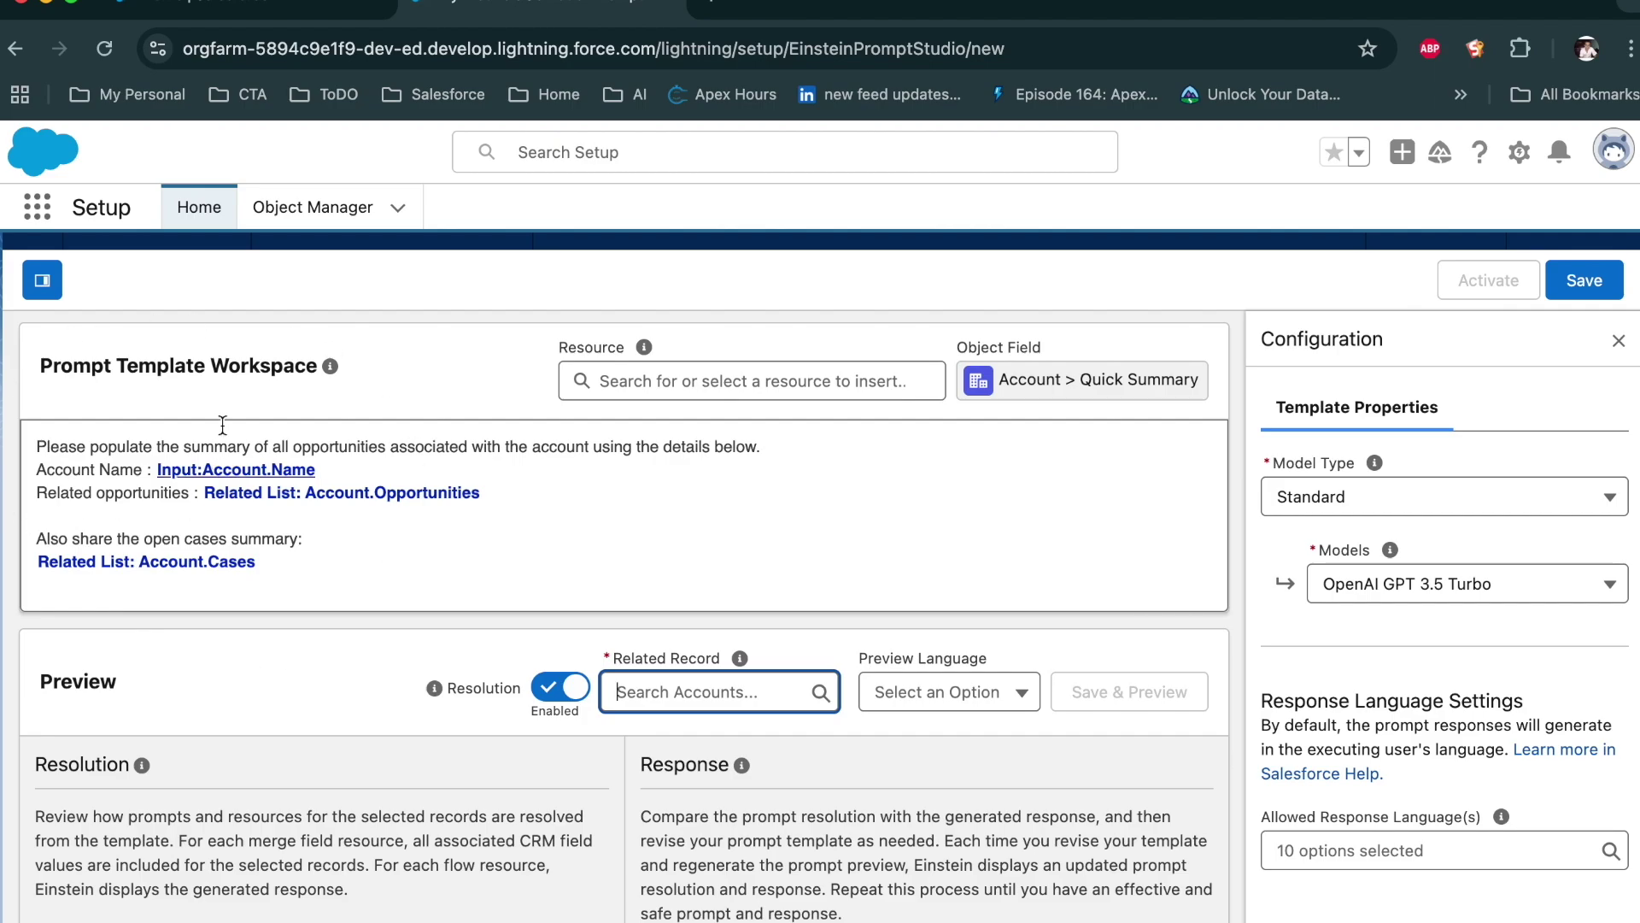
Switch the template's model to OpenAI GPT 4
left_click(685, 384)
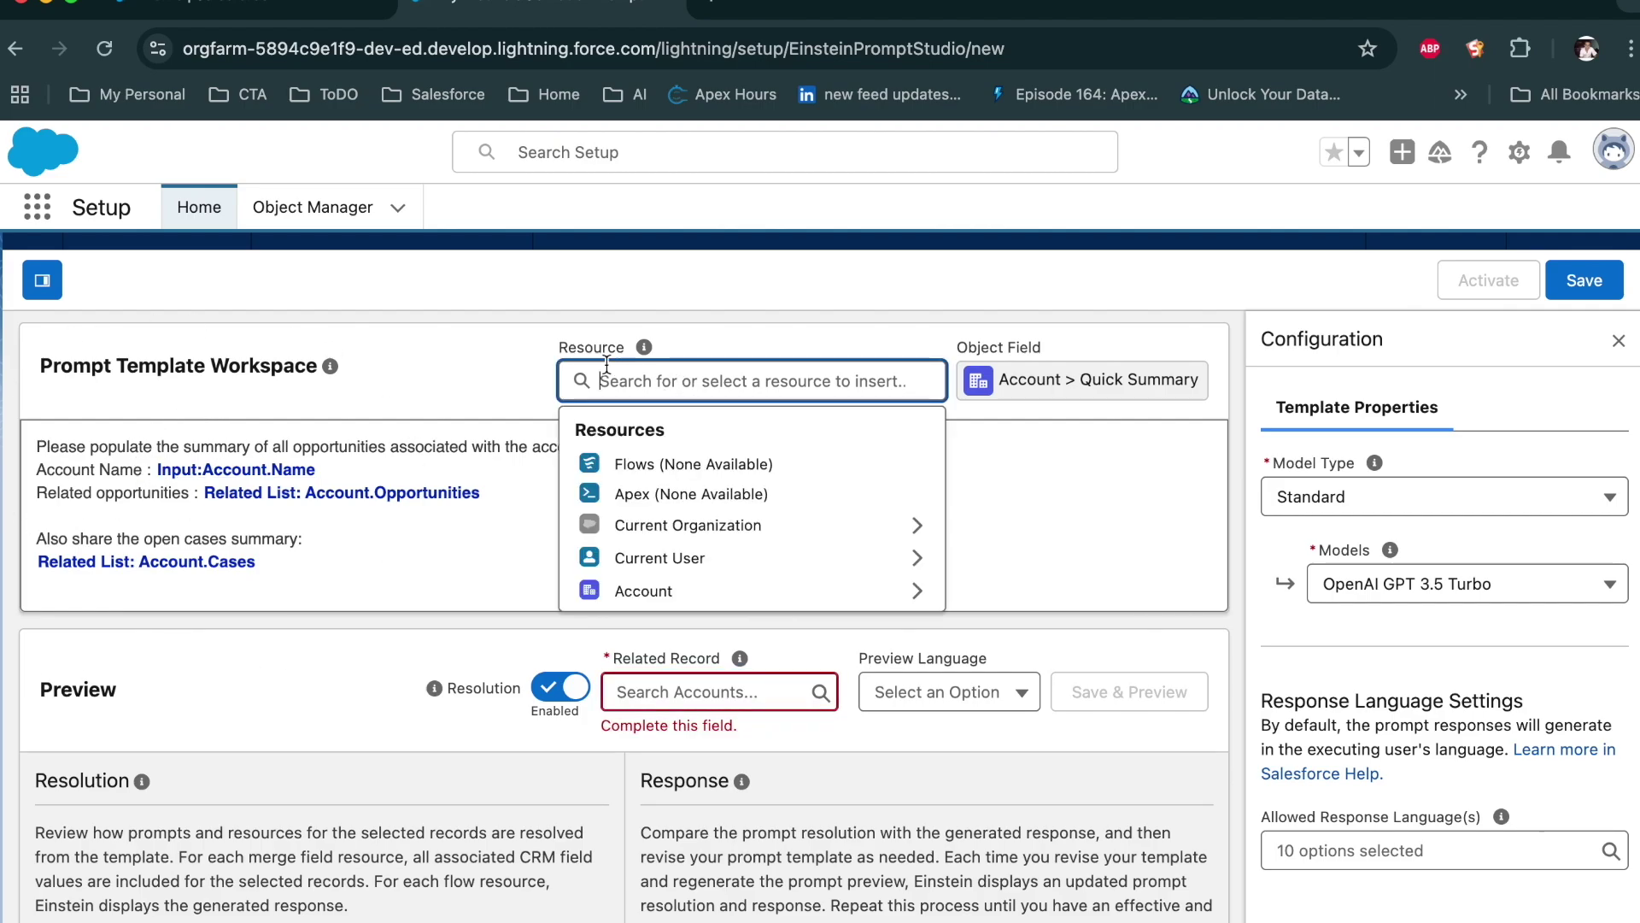
left_click(527, 358)
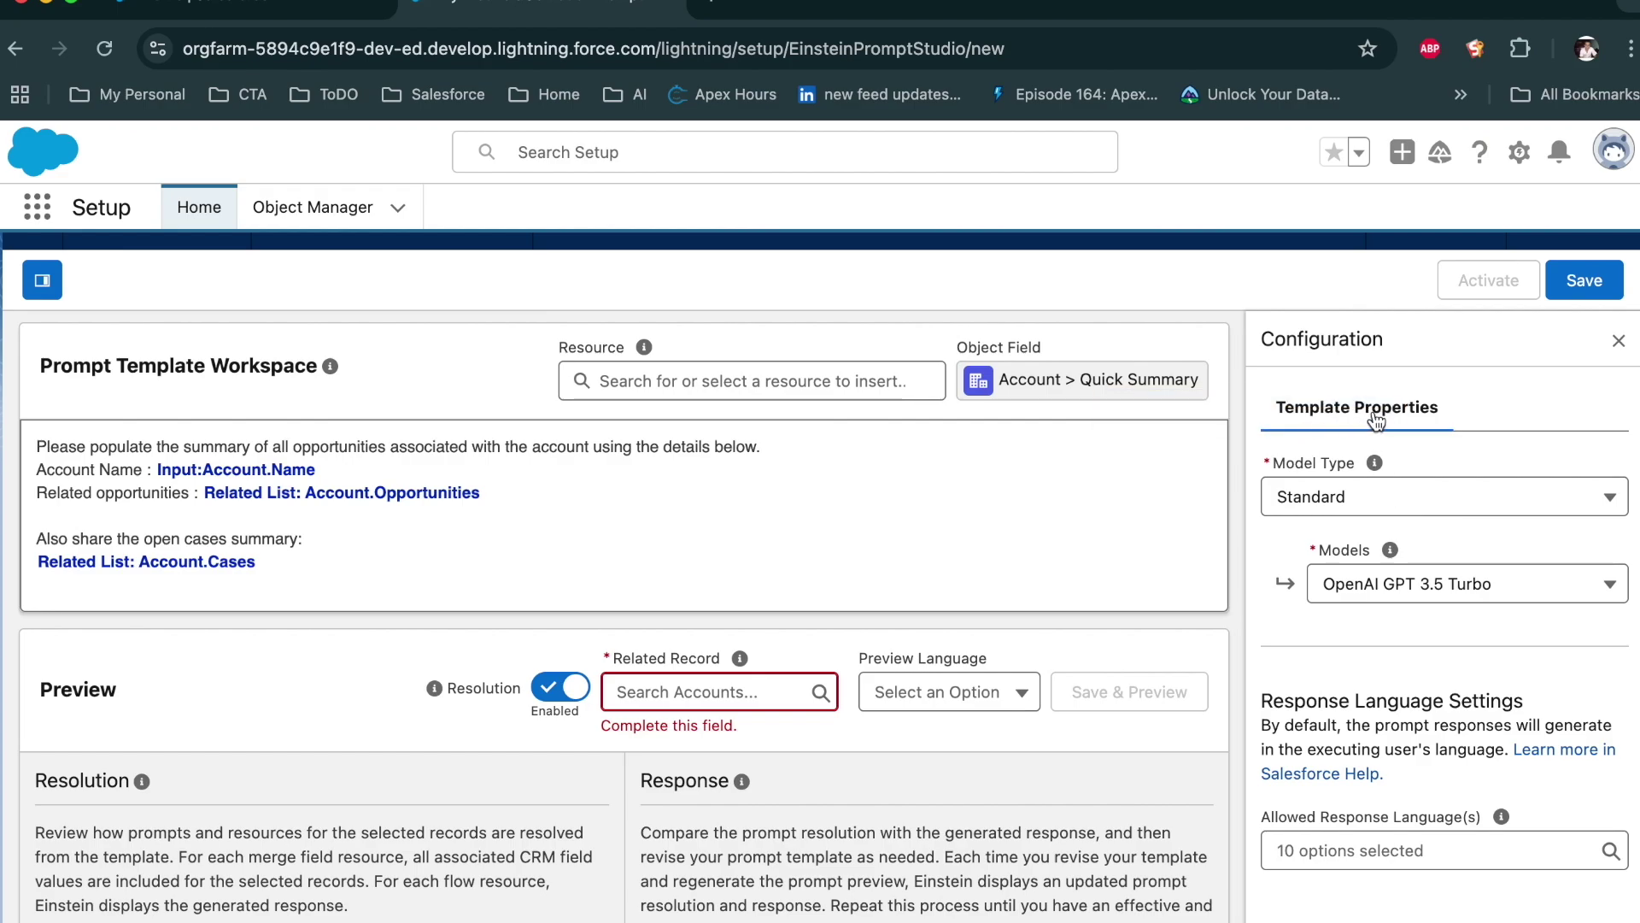
left_click(1432, 588)
scroll(1442, 717, "down", 2)
scroll(1442, 717, "down", 1)
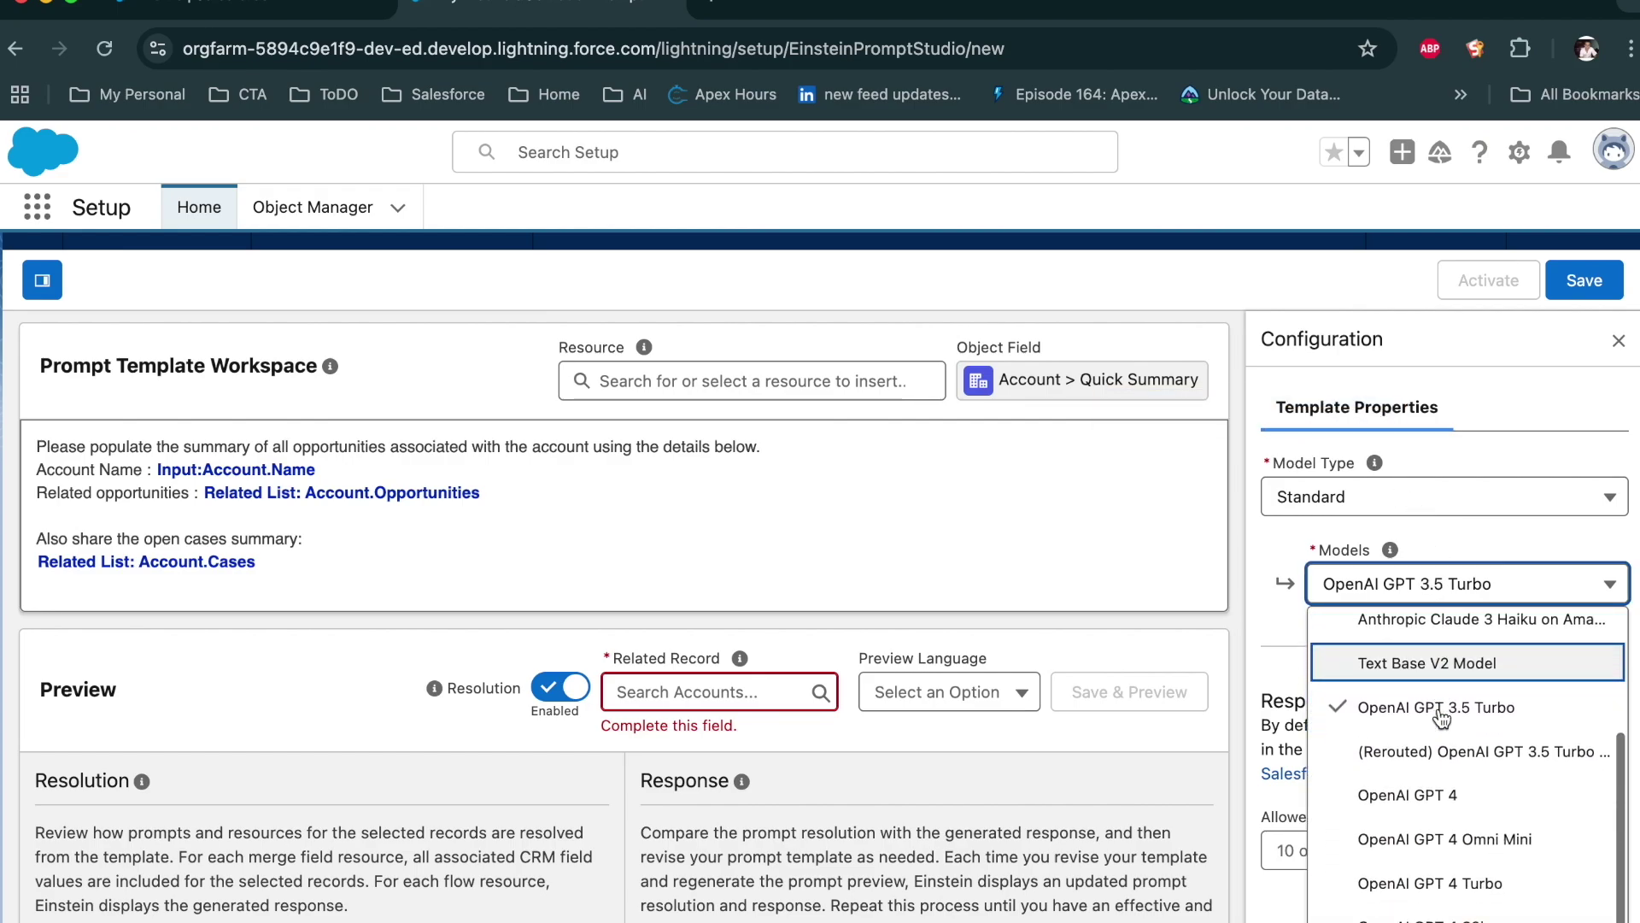
left_click(1462, 797)
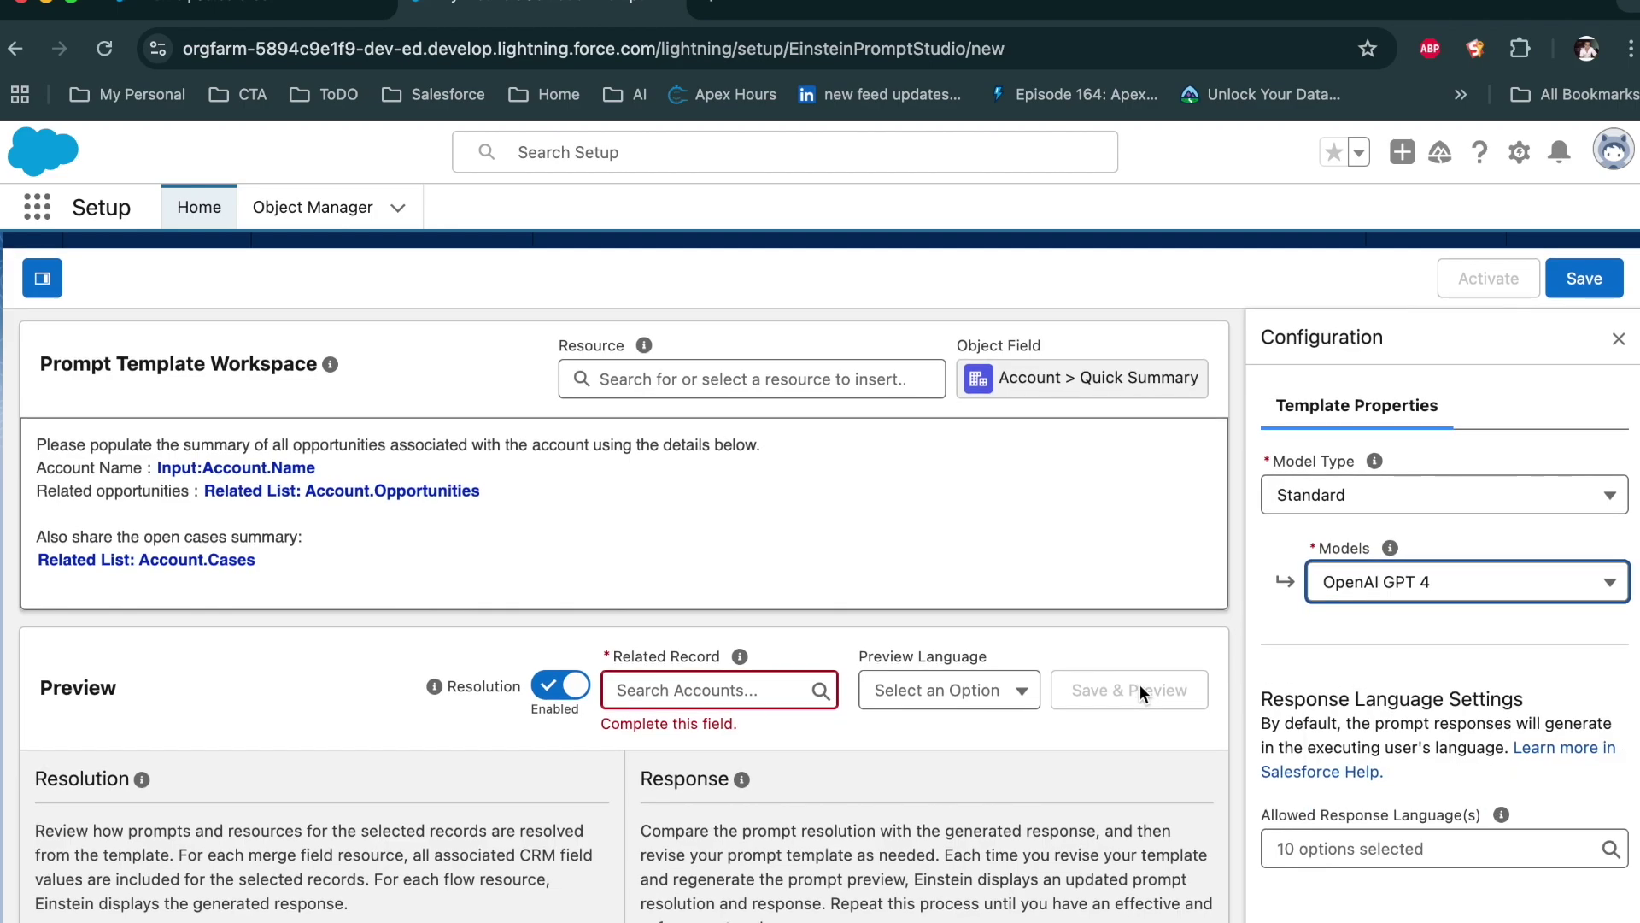
Choose Pyramid Construction as the preview record, then save and generate the preview
left_click(699, 695)
type("a")
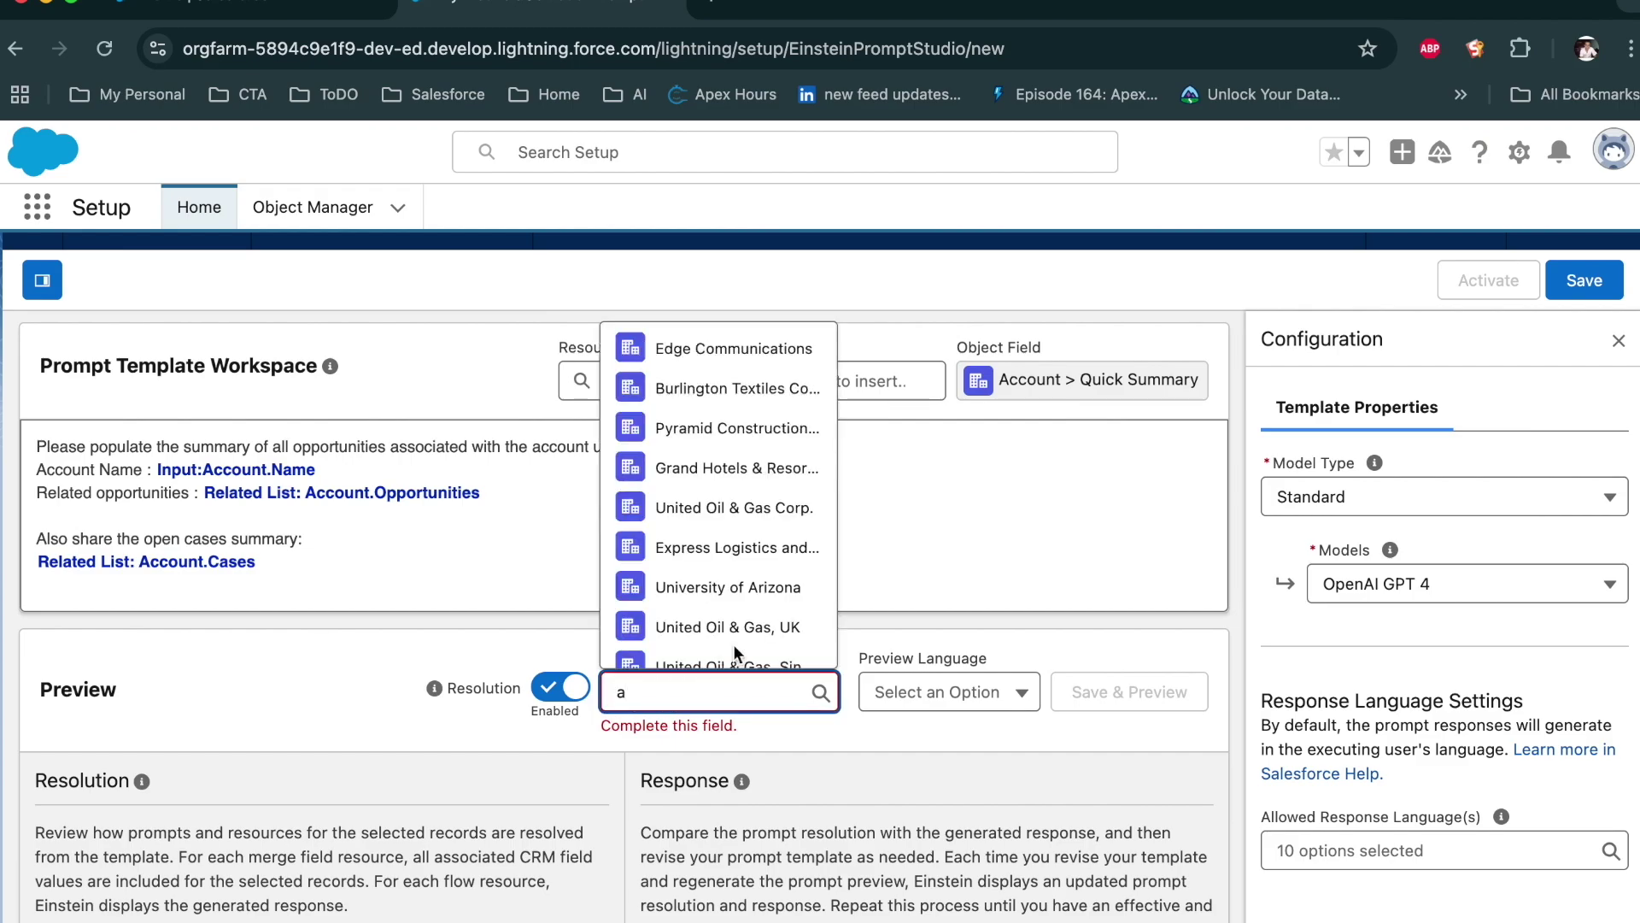
left_click(740, 433)
left_click(935, 733)
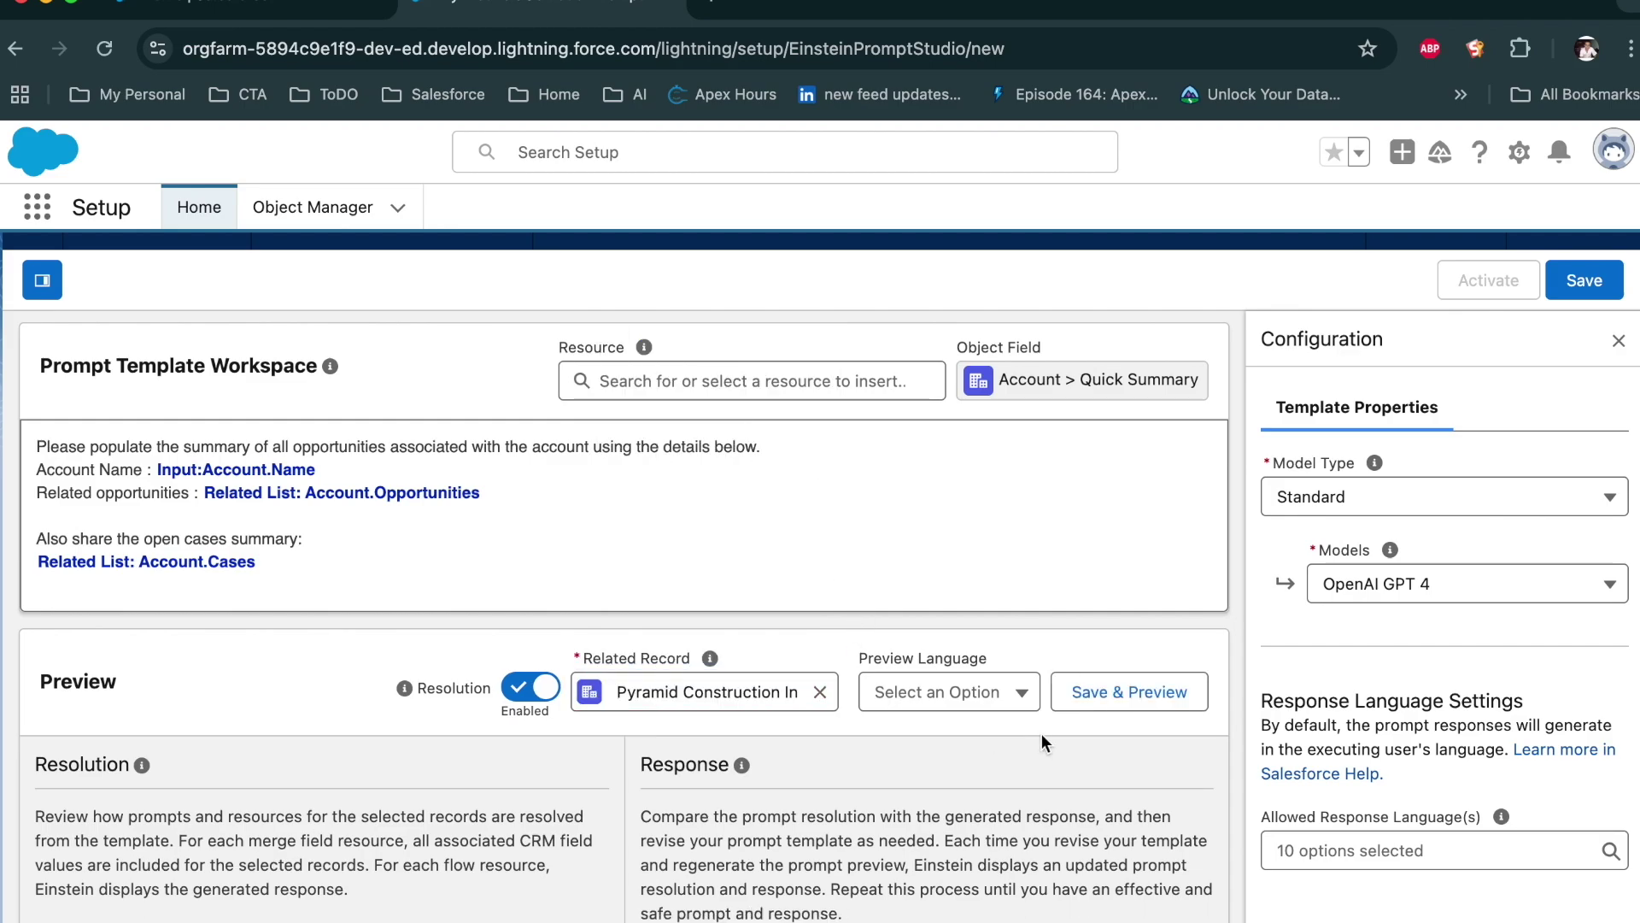
left_click(1083, 697)
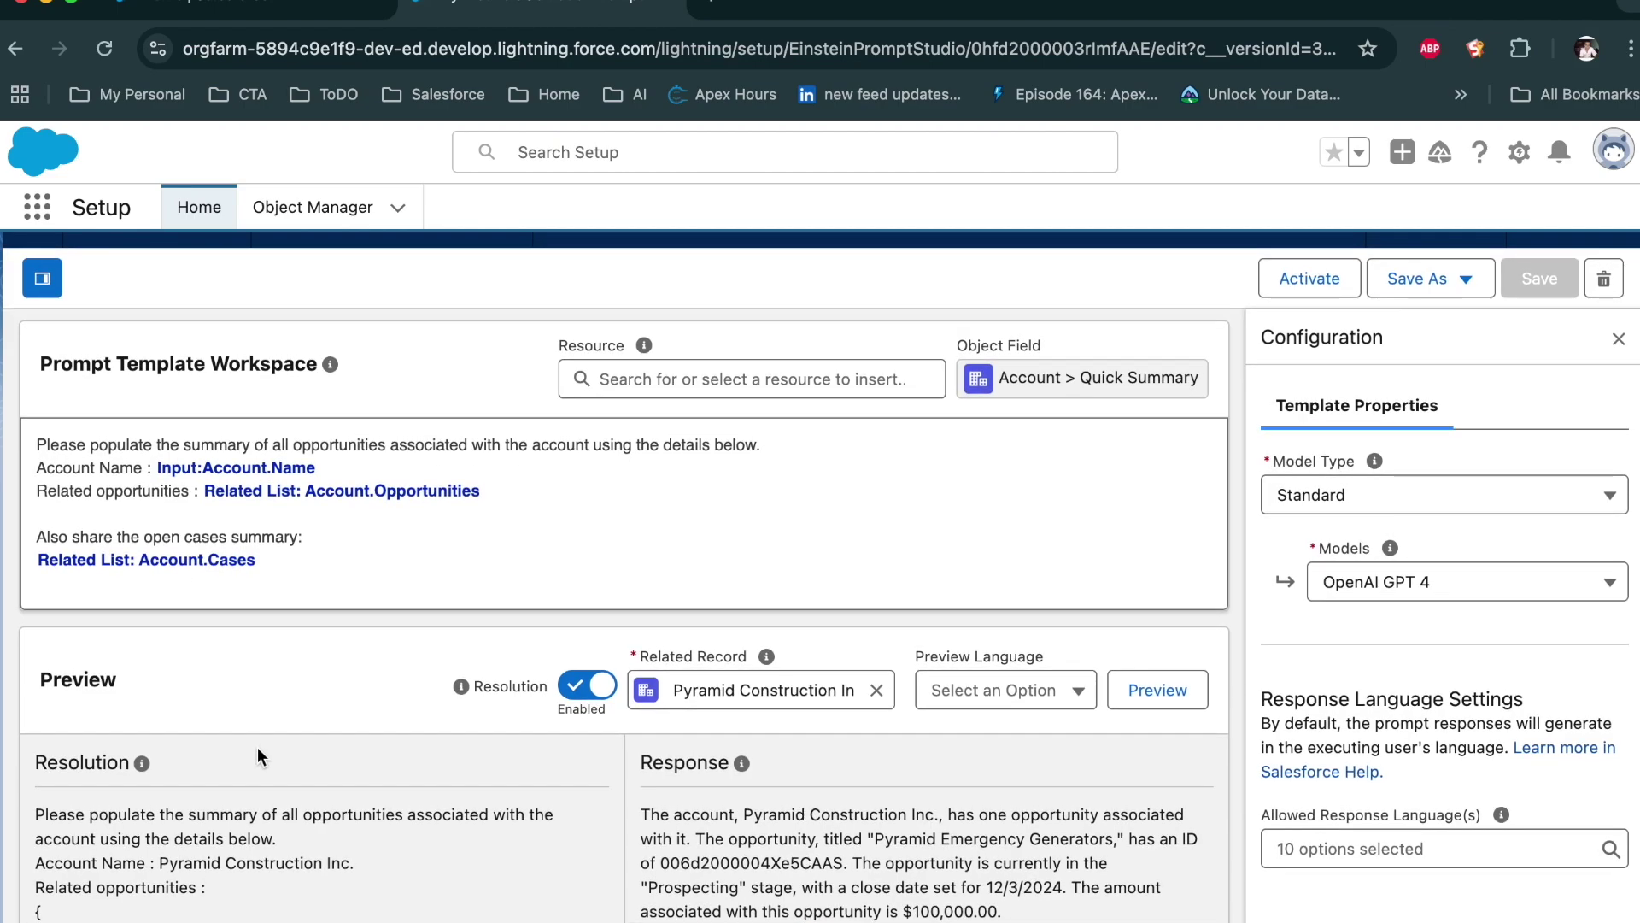
Review the Pyramid Construction Inc. summary of its opportunity and open cases, then activate the template
scroll(338, 817, "down", 2)
scroll(338, 820, "up", 1)
scroll(336, 819, "up", 2)
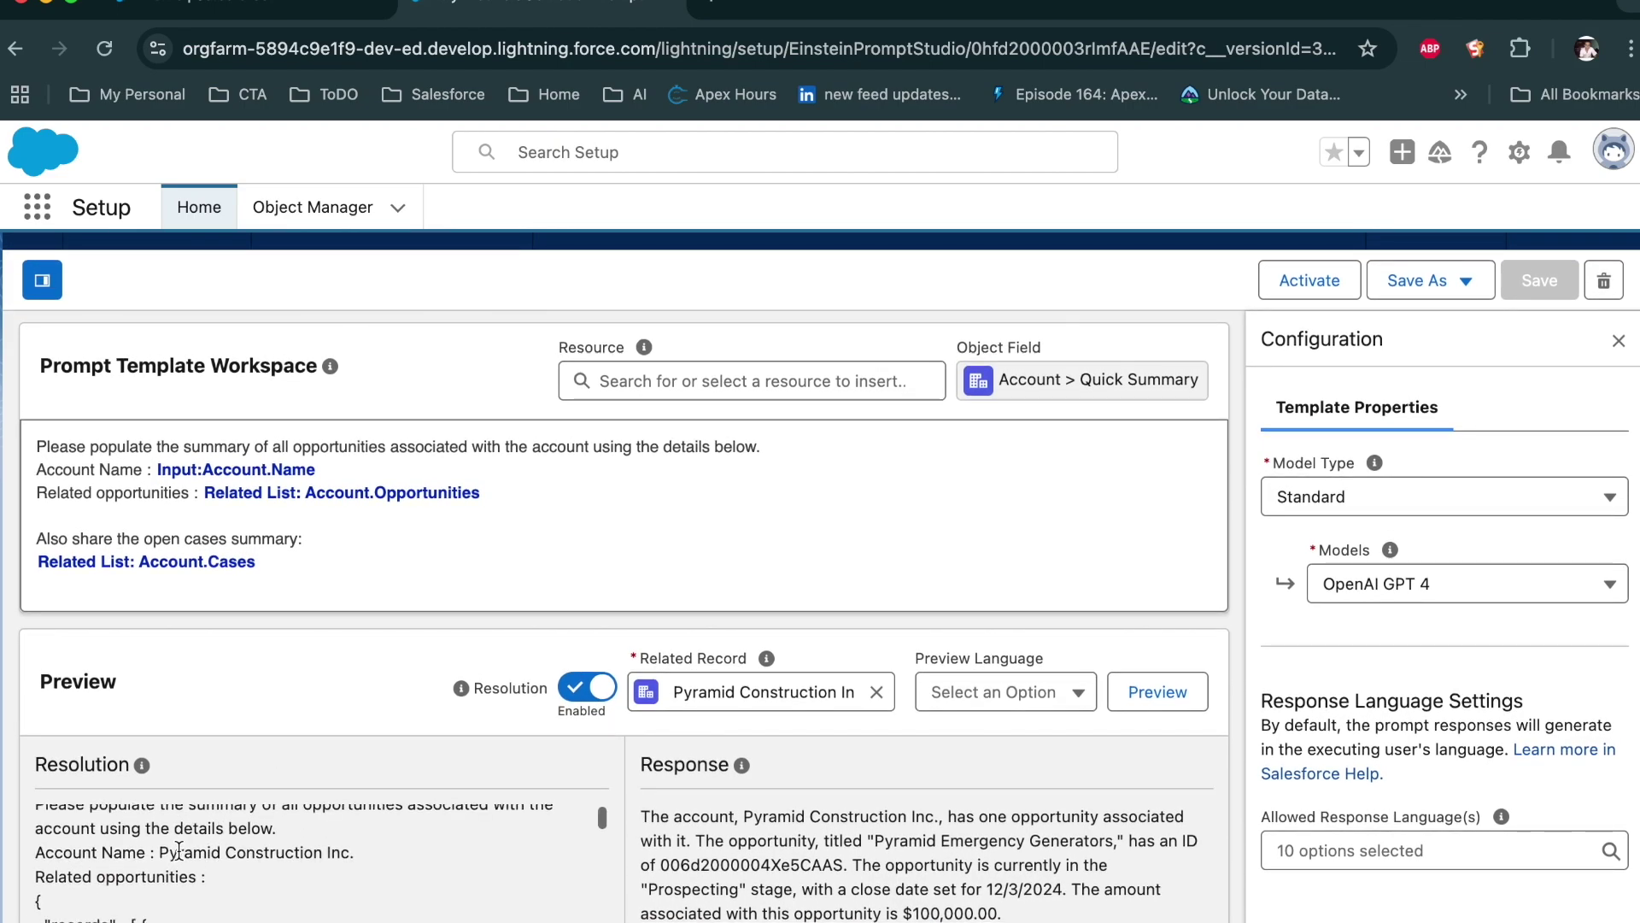
scroll(194, 854, "down", 2)
scroll(194, 854, "down", 10)
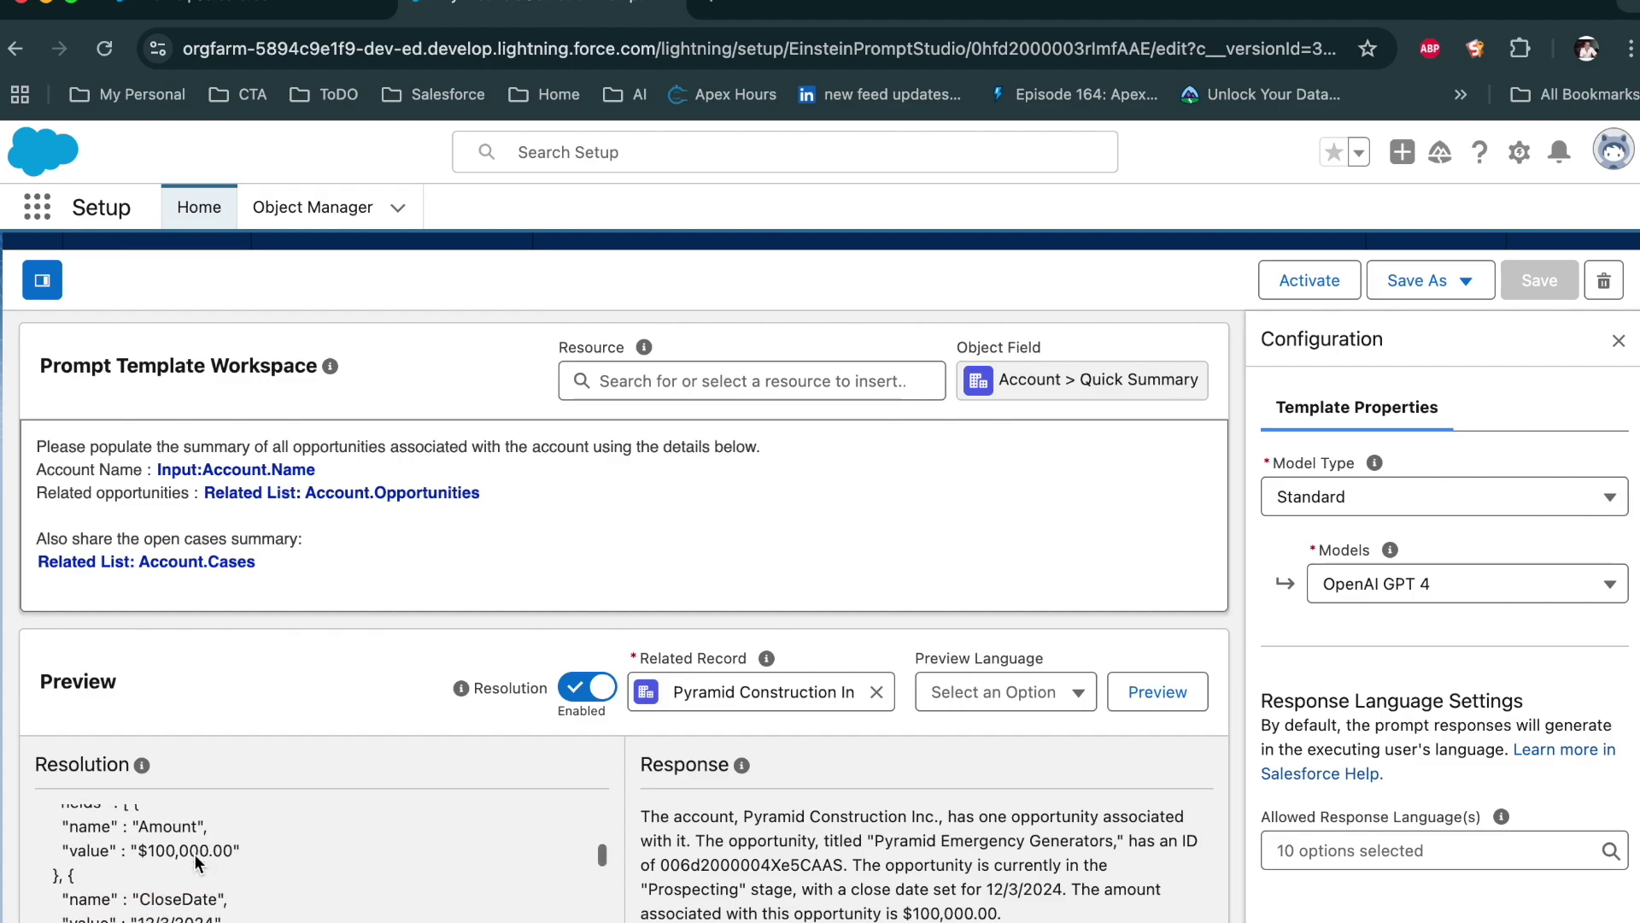
scroll(195, 854, "down", 2)
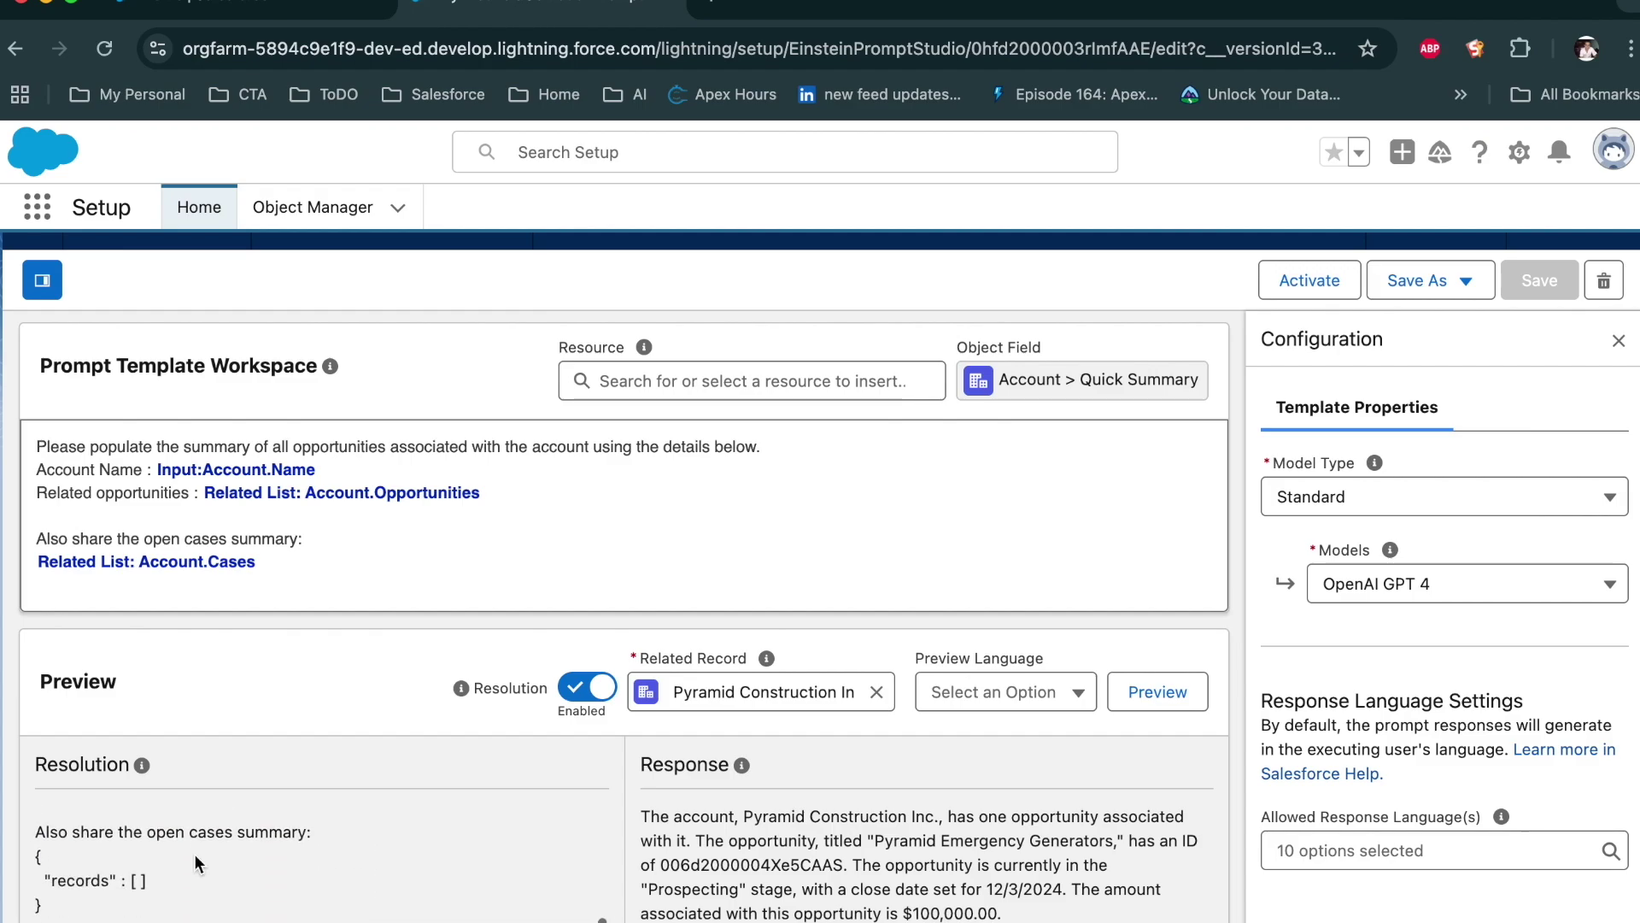
left_click_drag(36, 827, 70, 916)
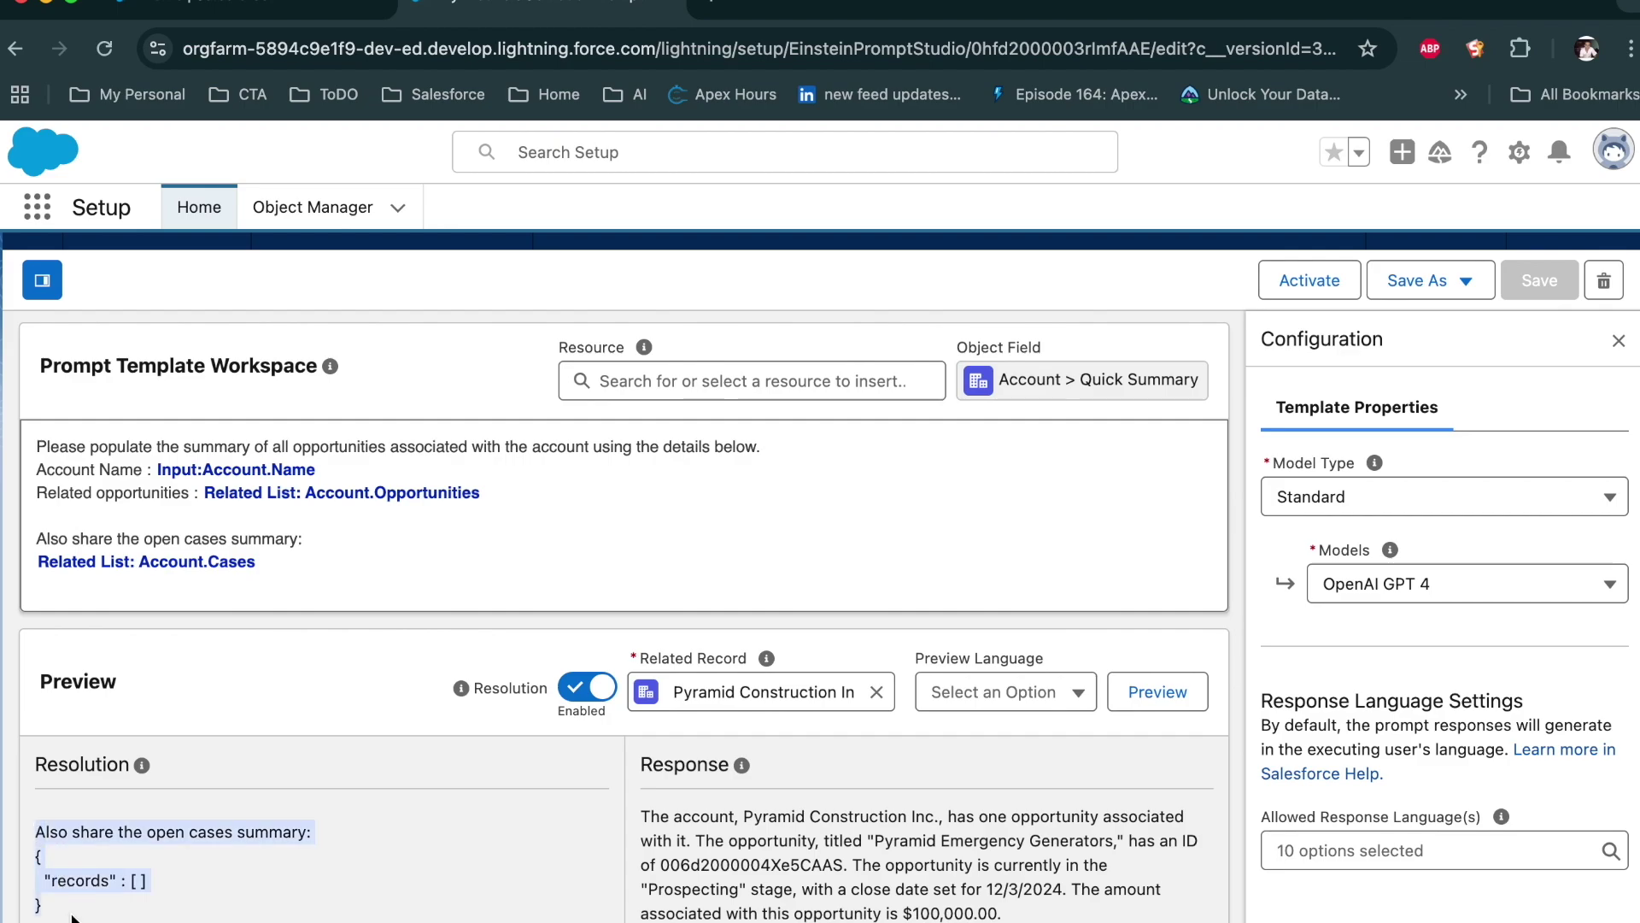
left_click(329, 832)
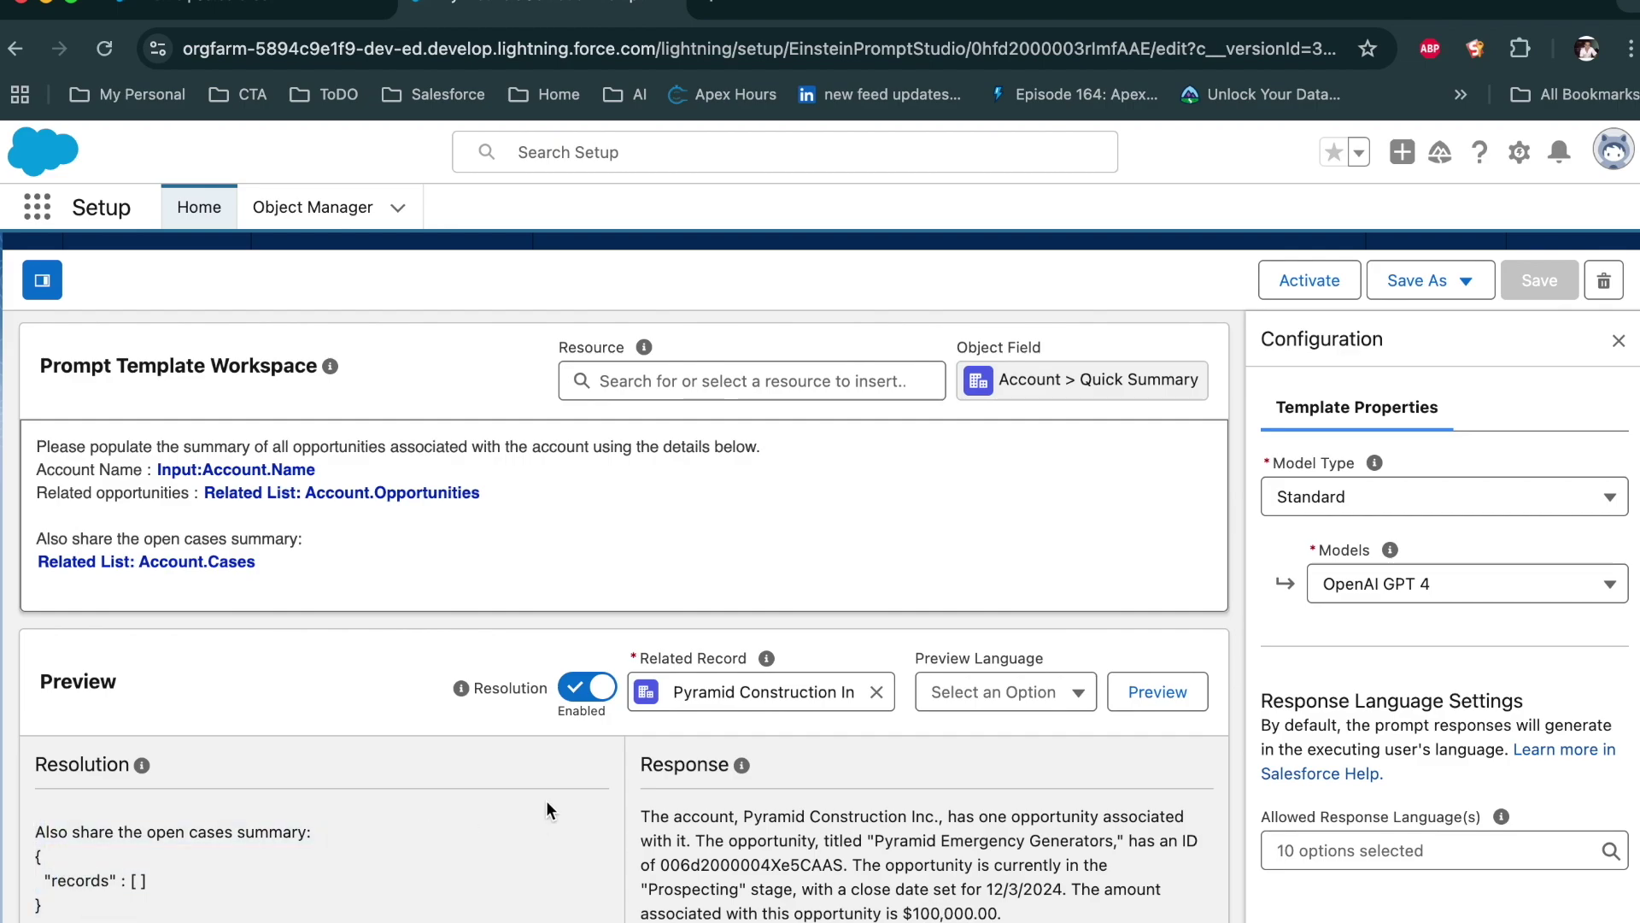
double_click(661, 769)
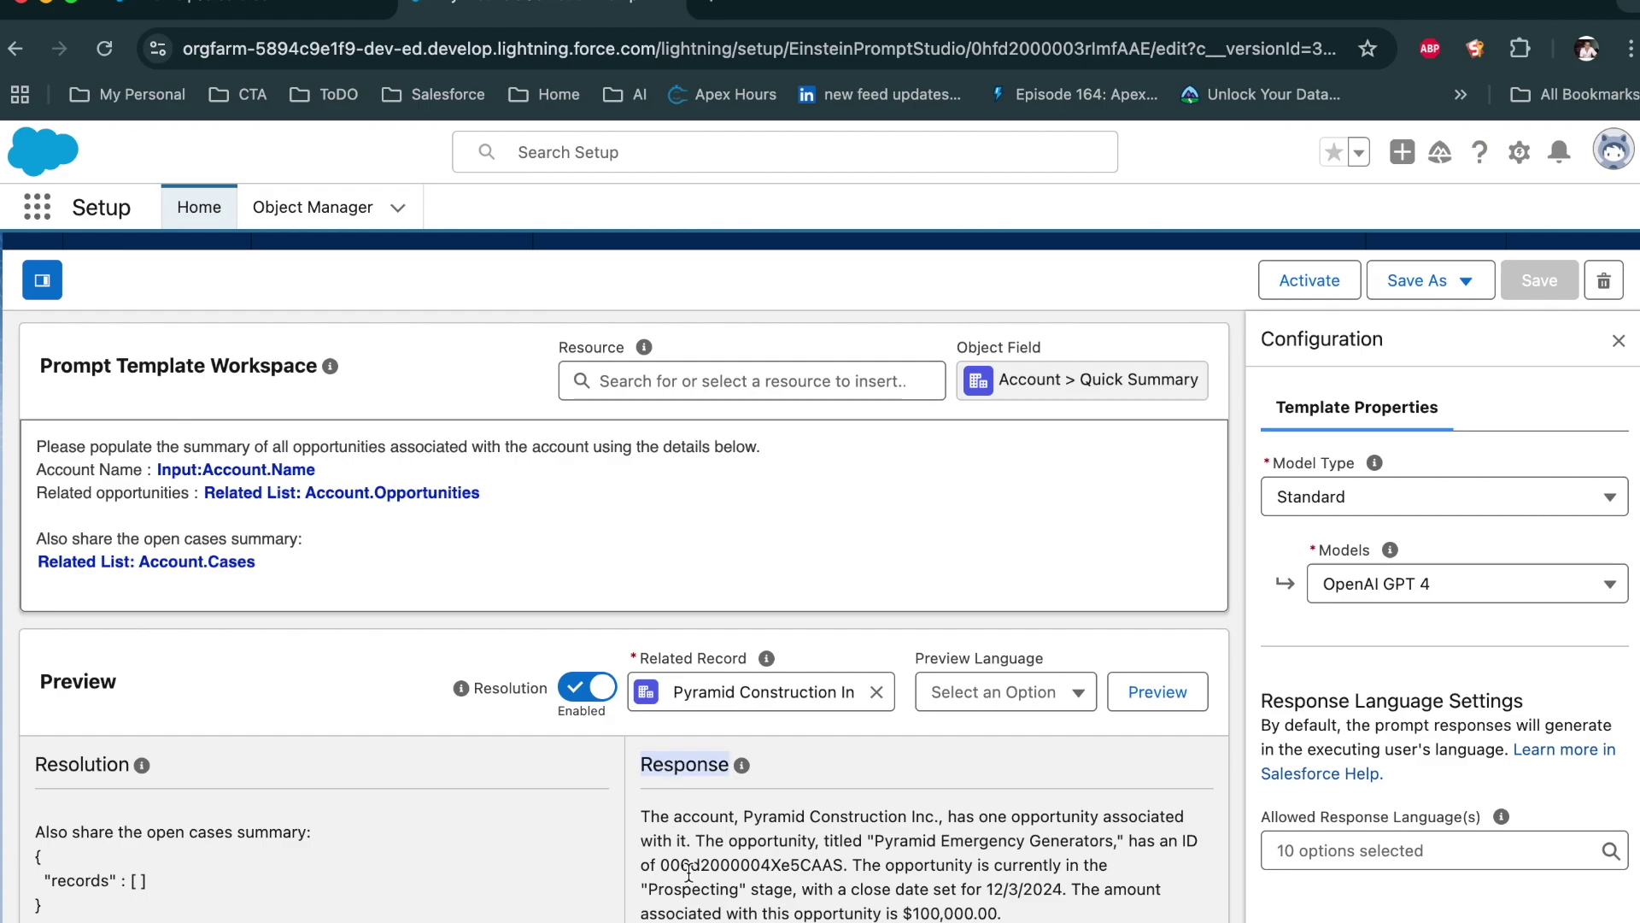
scroll(682, 843, "down", 2)
scroll(682, 843, "up", 1)
scroll(680, 843, "down", 2)
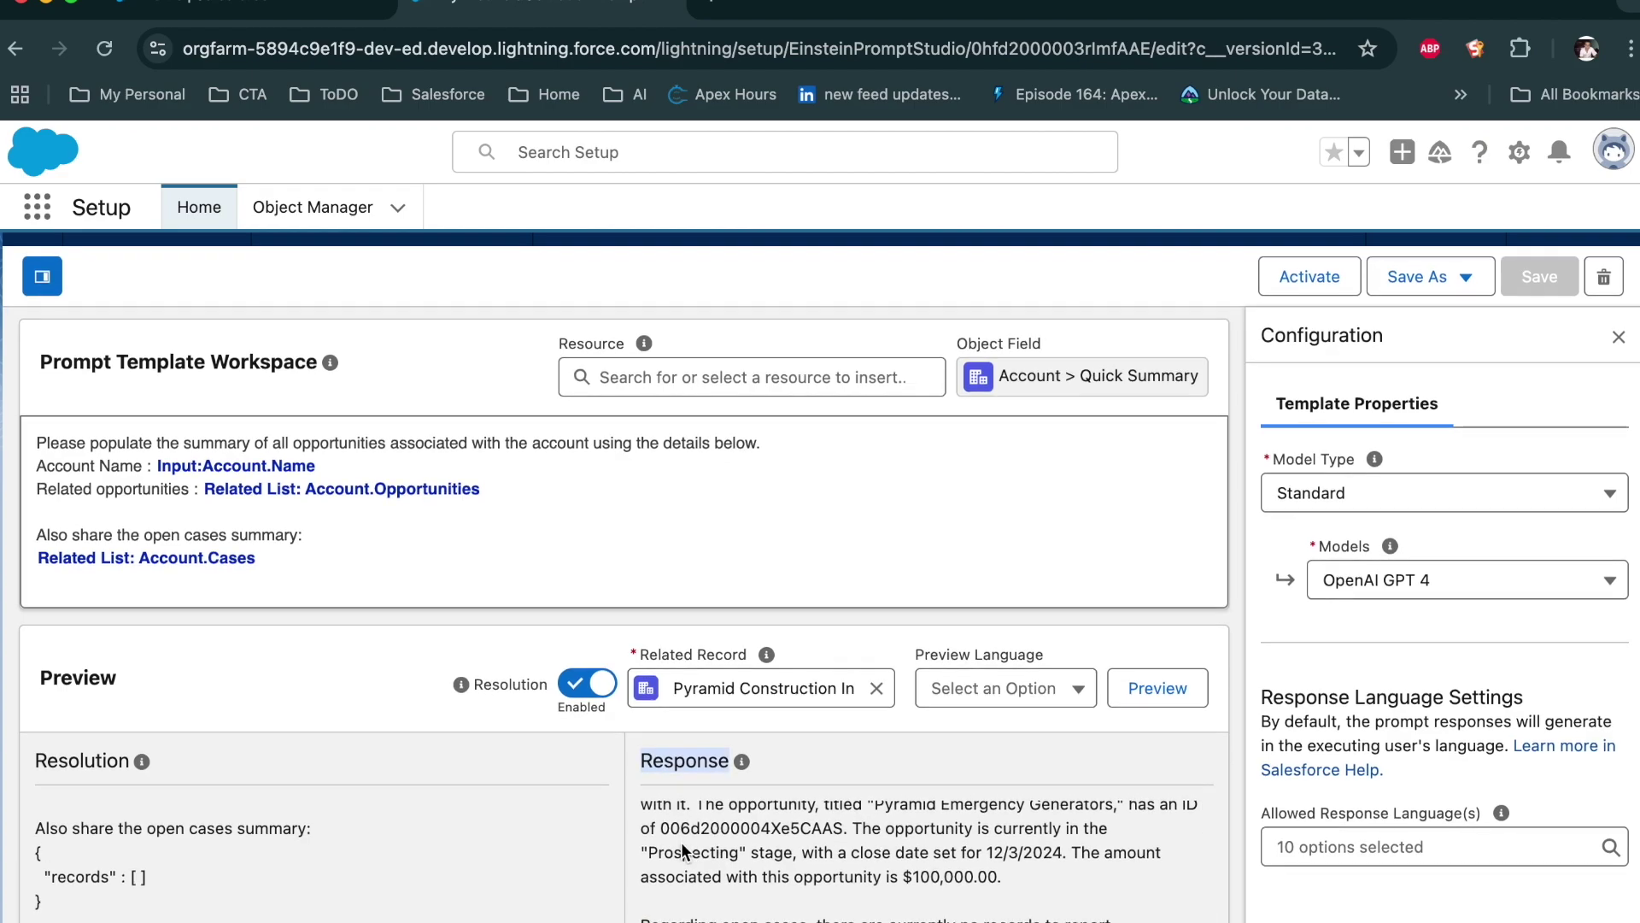
scroll(720, 856, "up", 3)
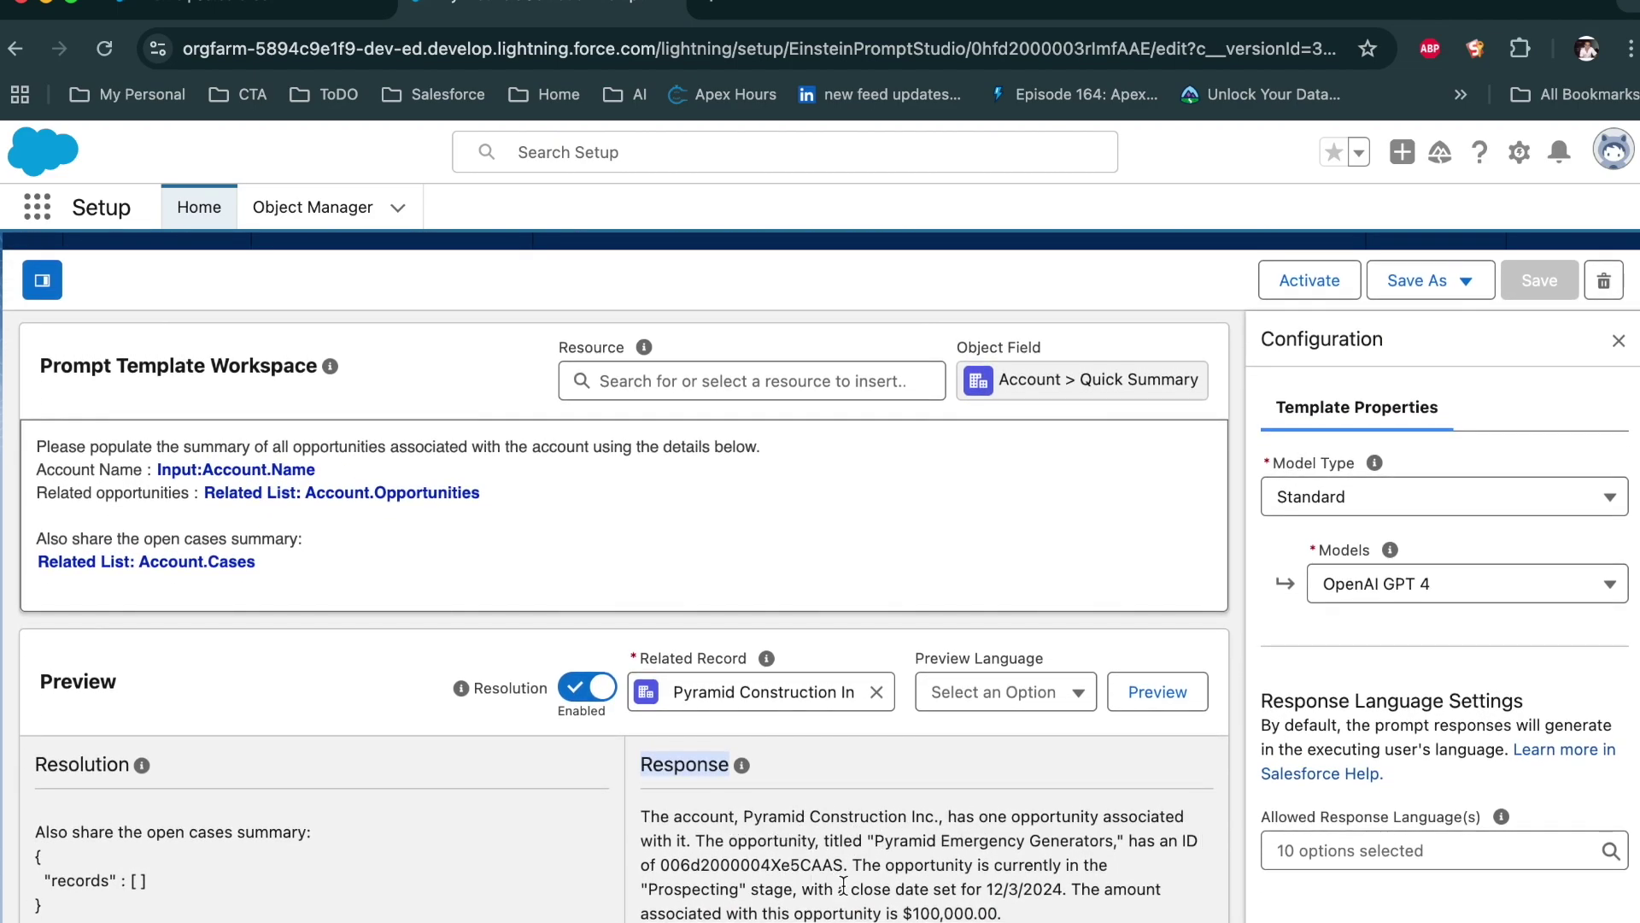
scroll(844, 884, "down", 1)
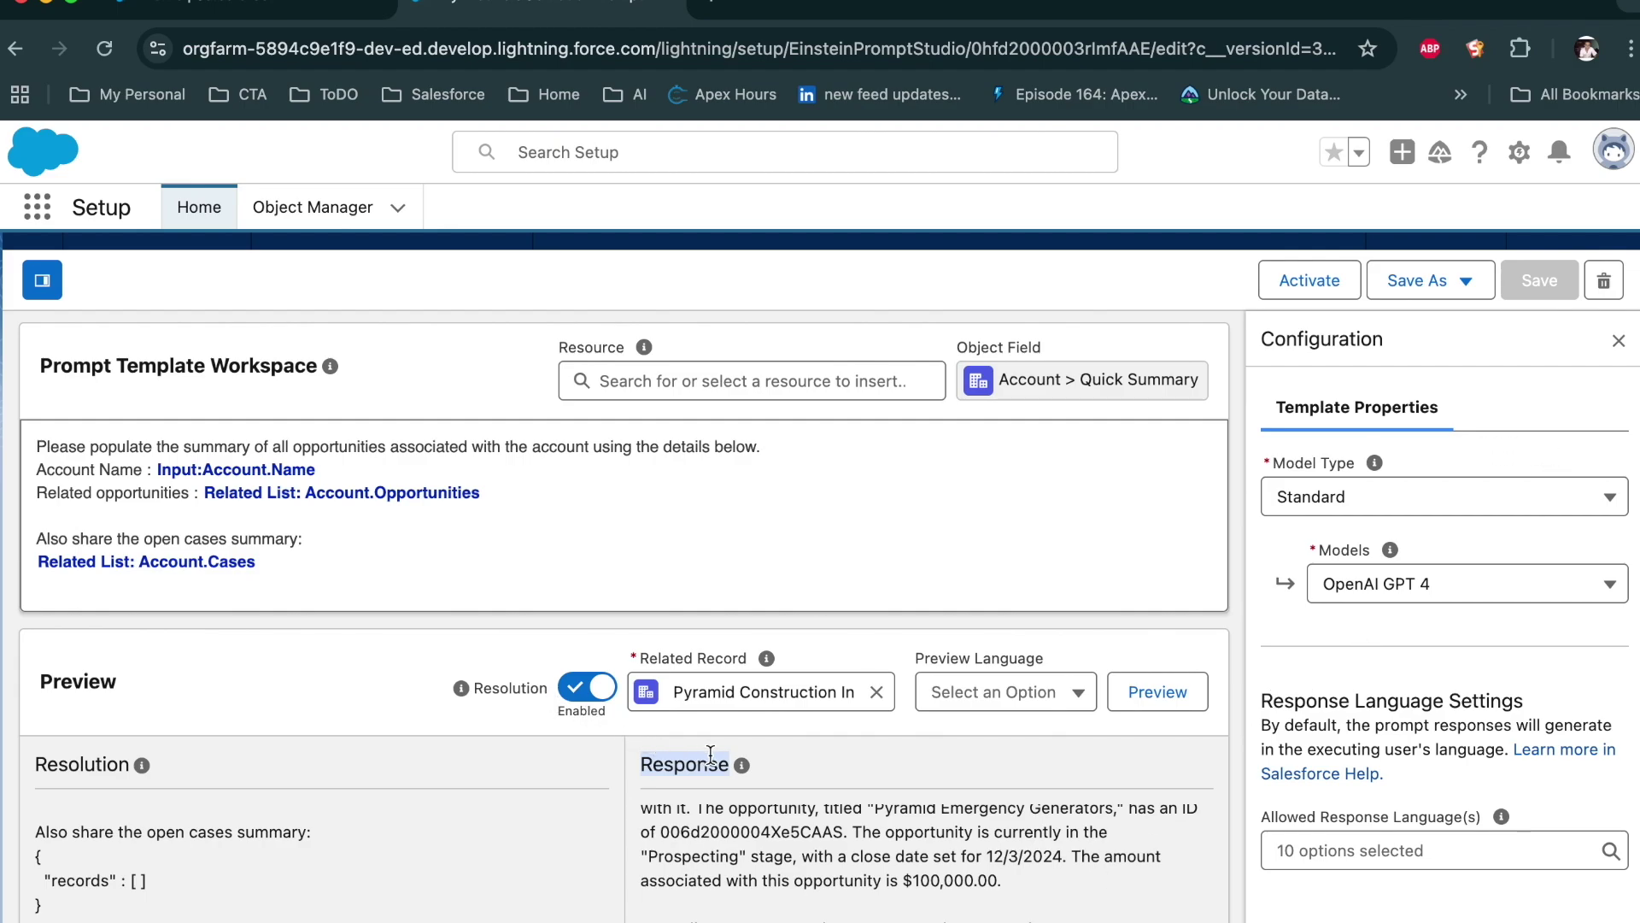
left_click(1307, 284)
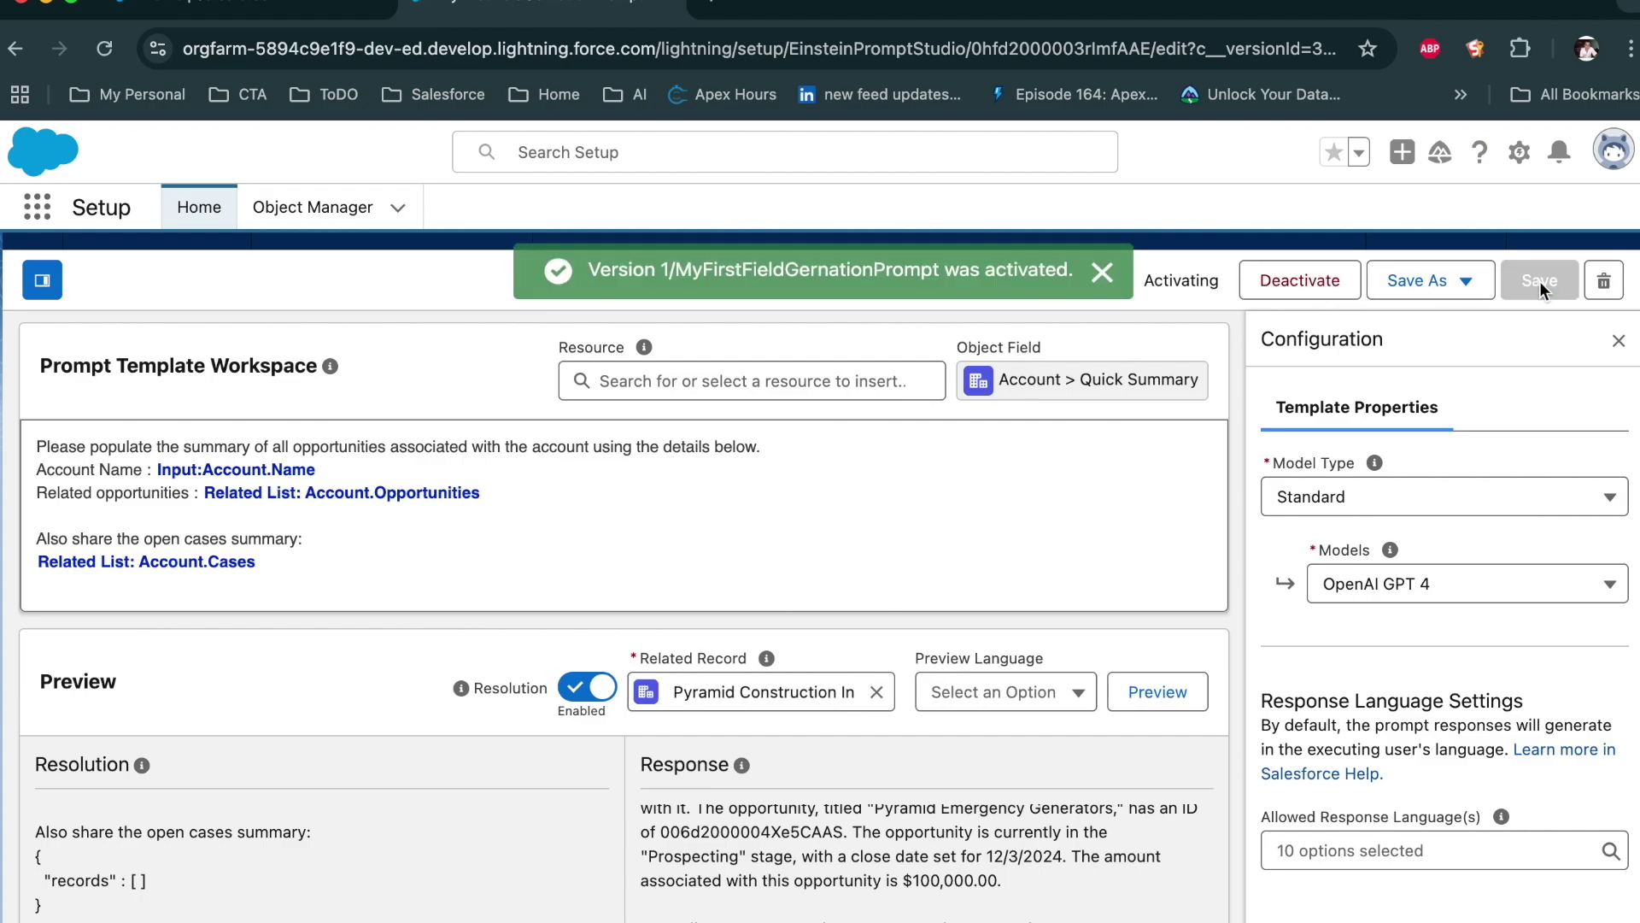
Dismiss the activation confirmation and return to the Sales app's browser tab
left_click(1098, 285)
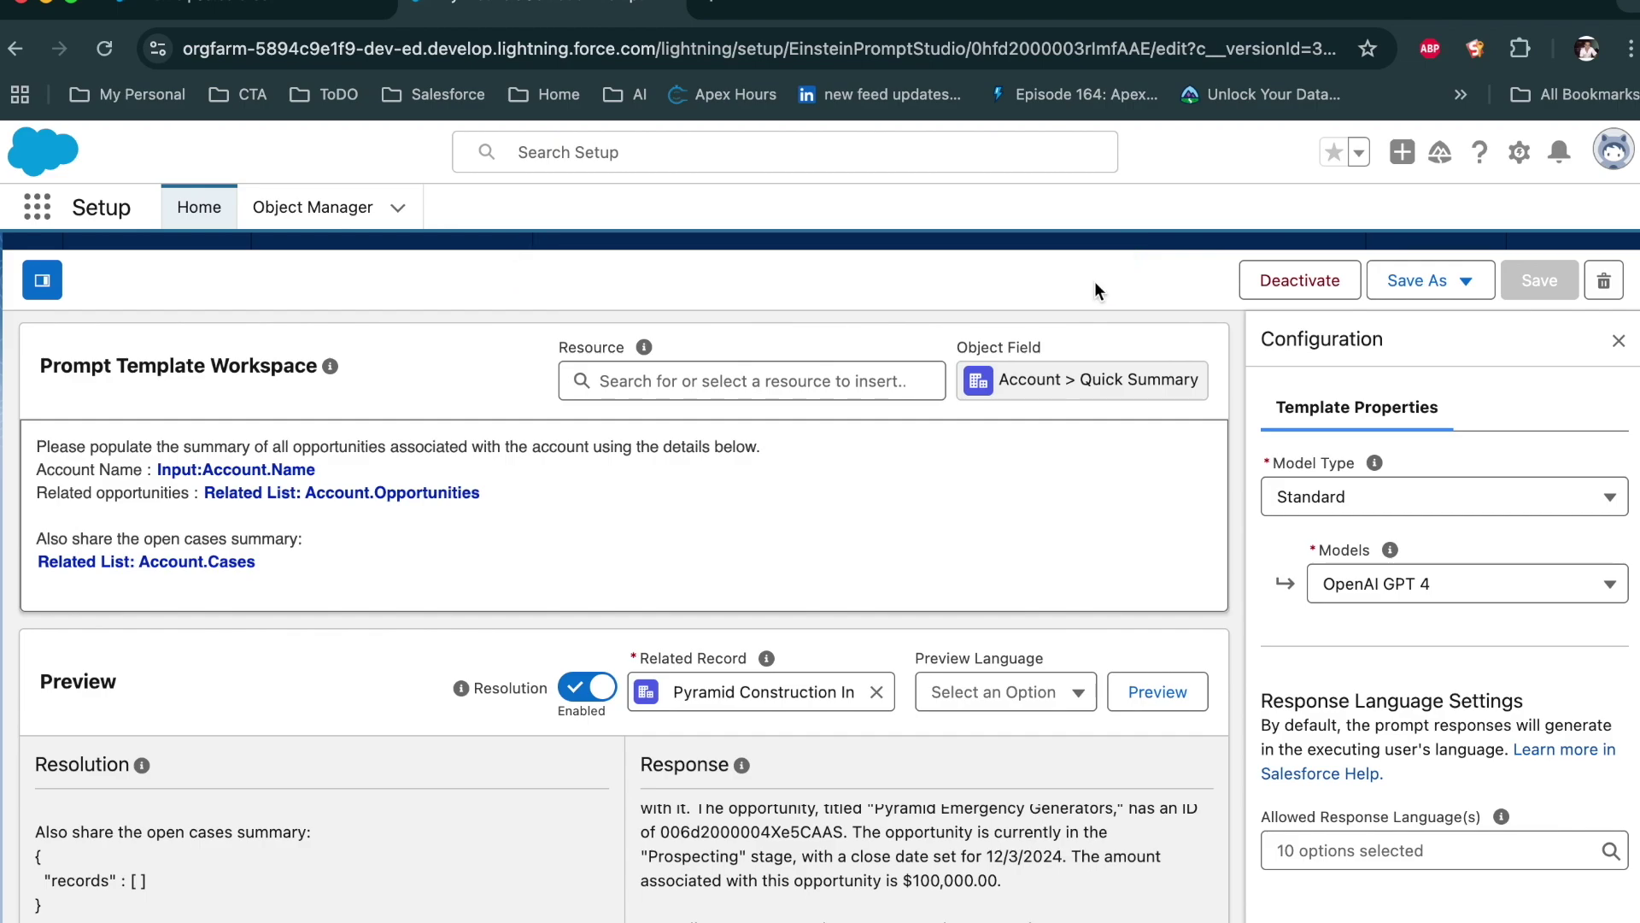
left_click(247, 11)
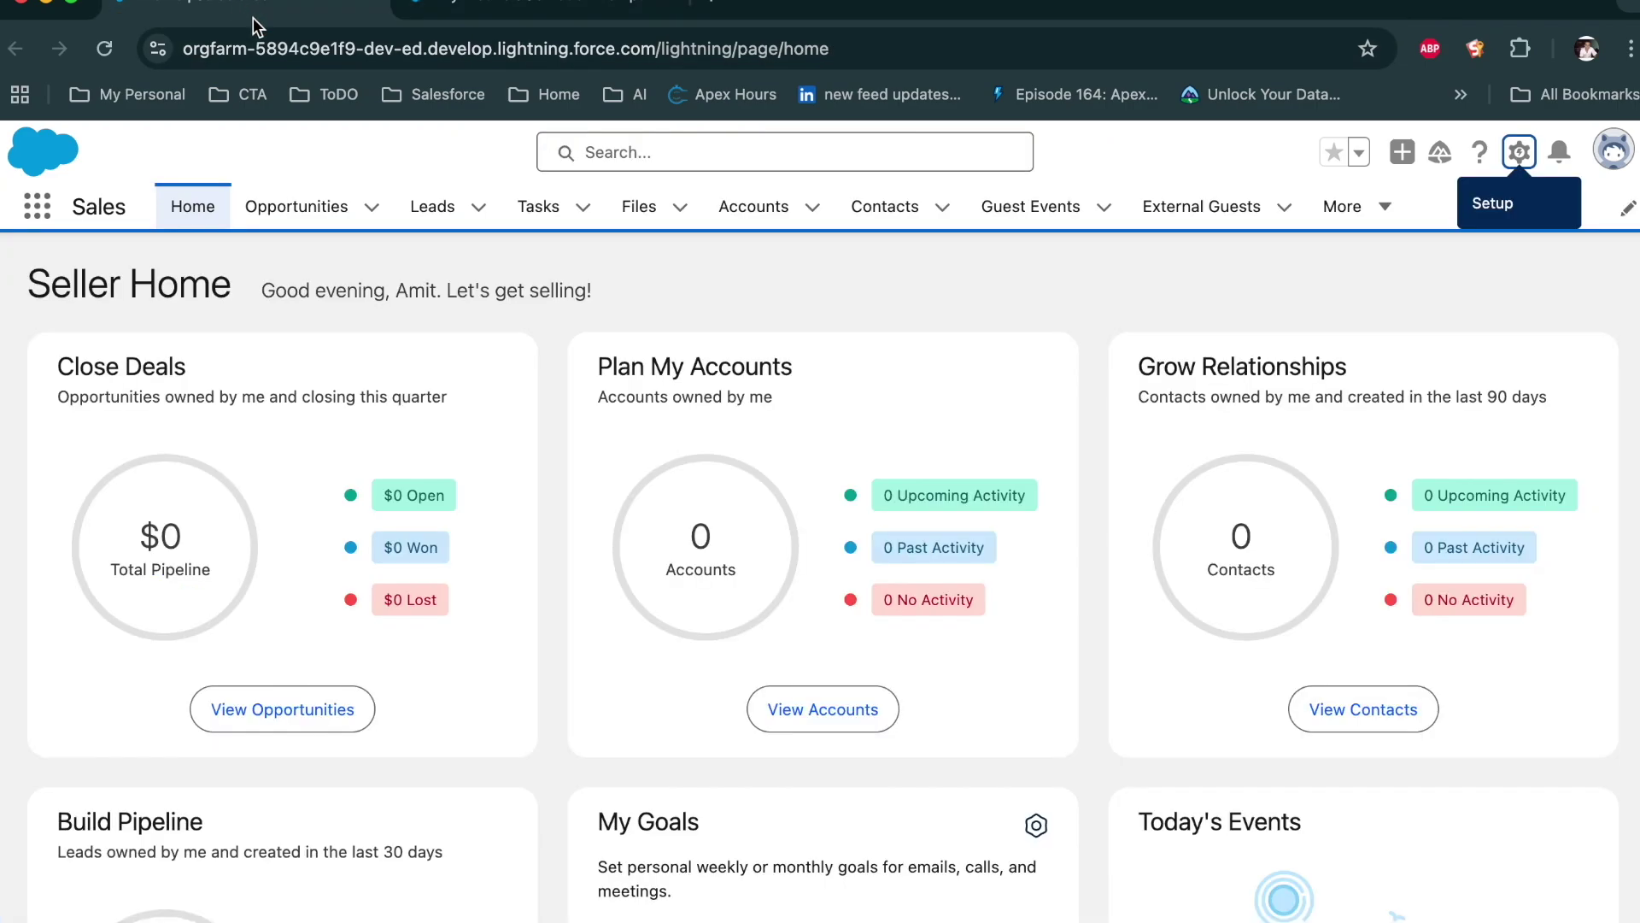
Open the Edge Communications account from Accounts and choose Edit Page from the gear menu
left_click(743, 206)
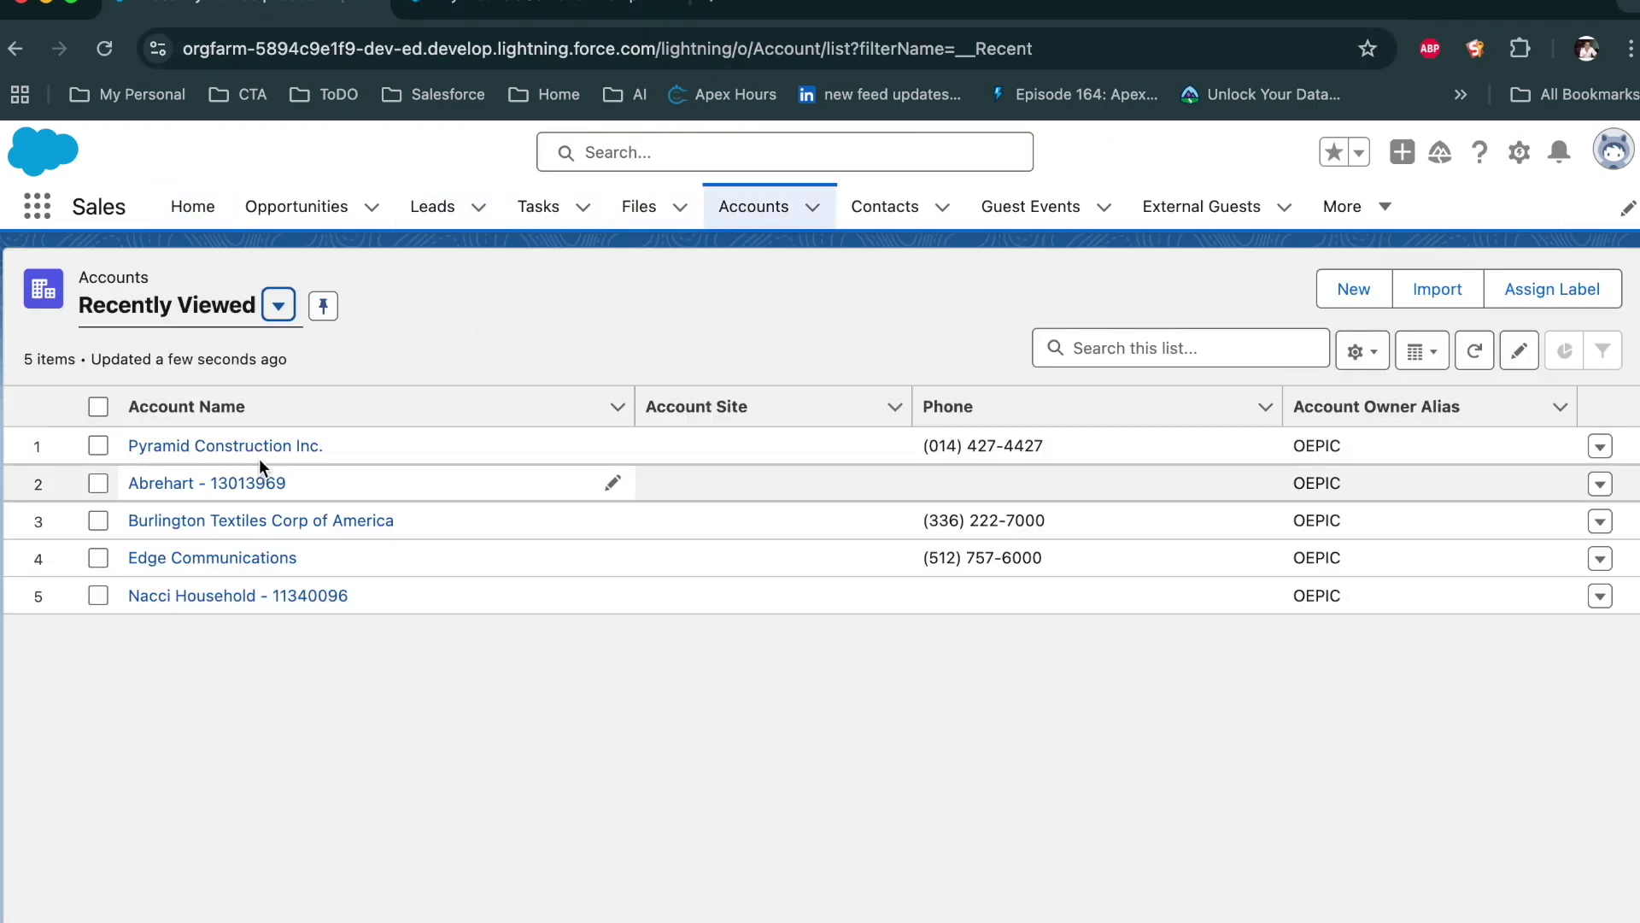
left_click(248, 559)
left_click(1519, 153)
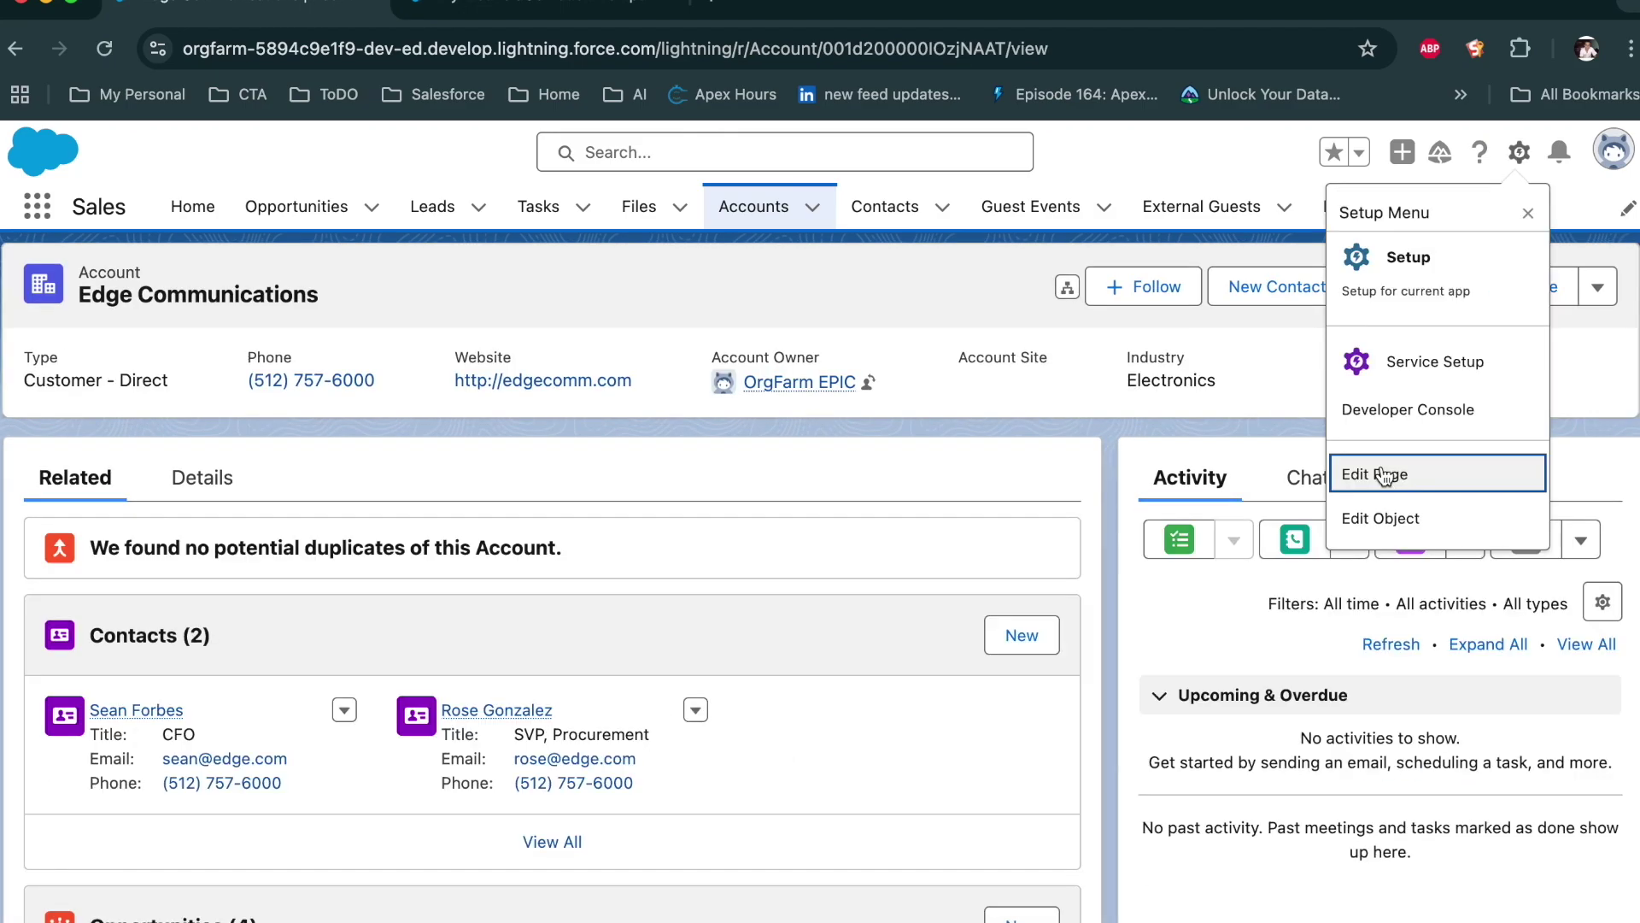
left_click(1381, 471)
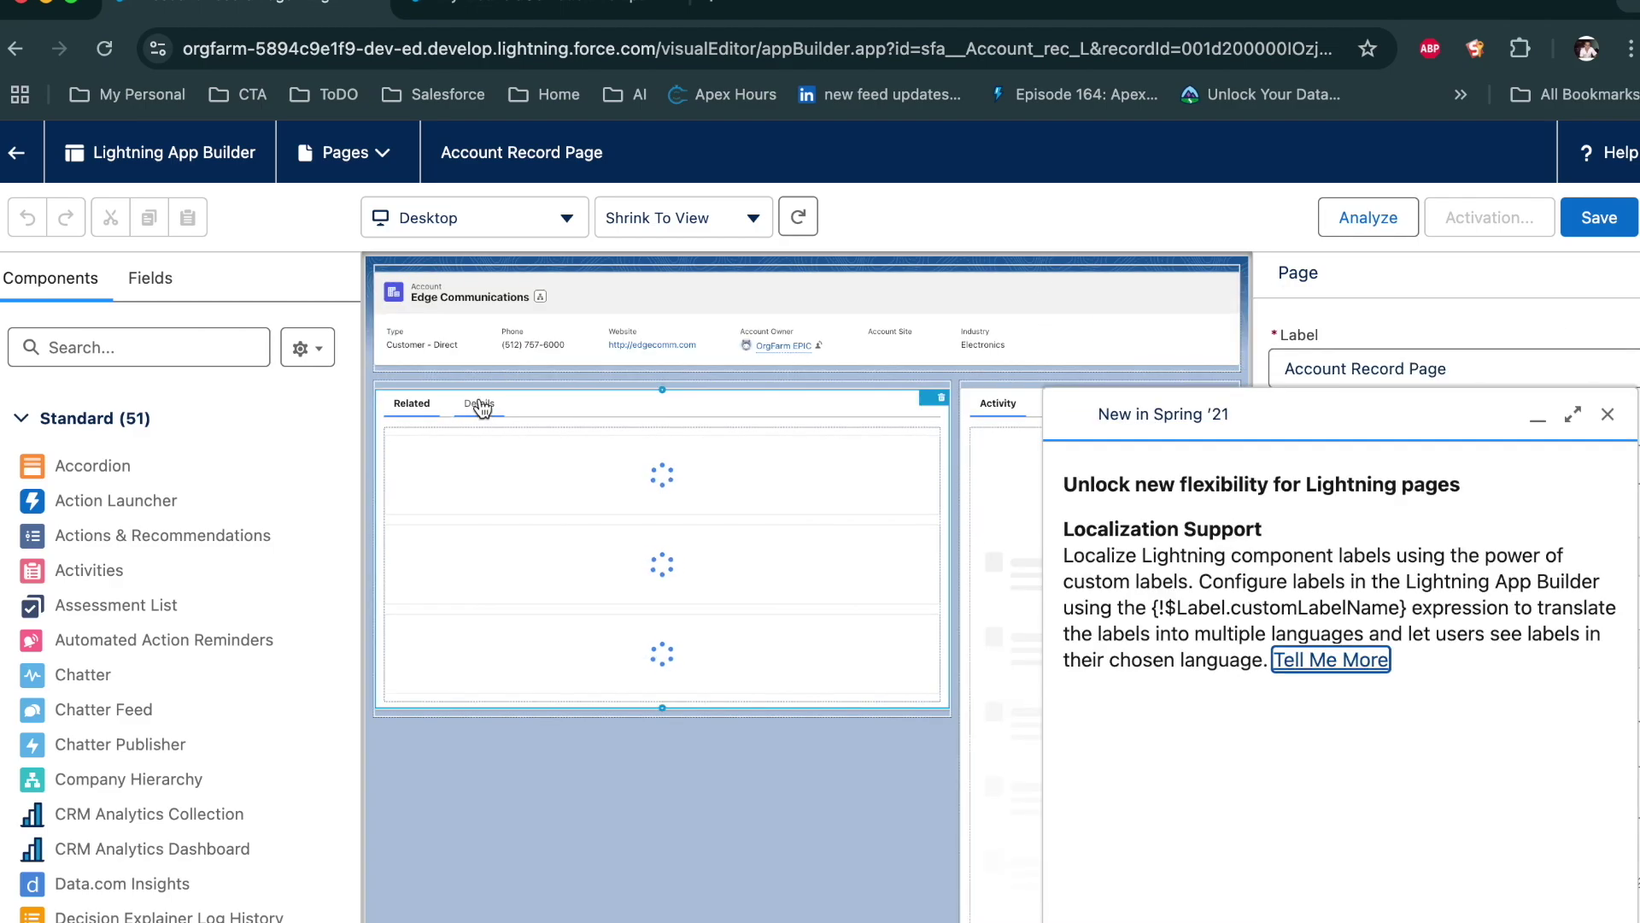
Upgrade the Details tab's Record Detail component to Dynamic Forms using Account Layout
left_click(1607, 415)
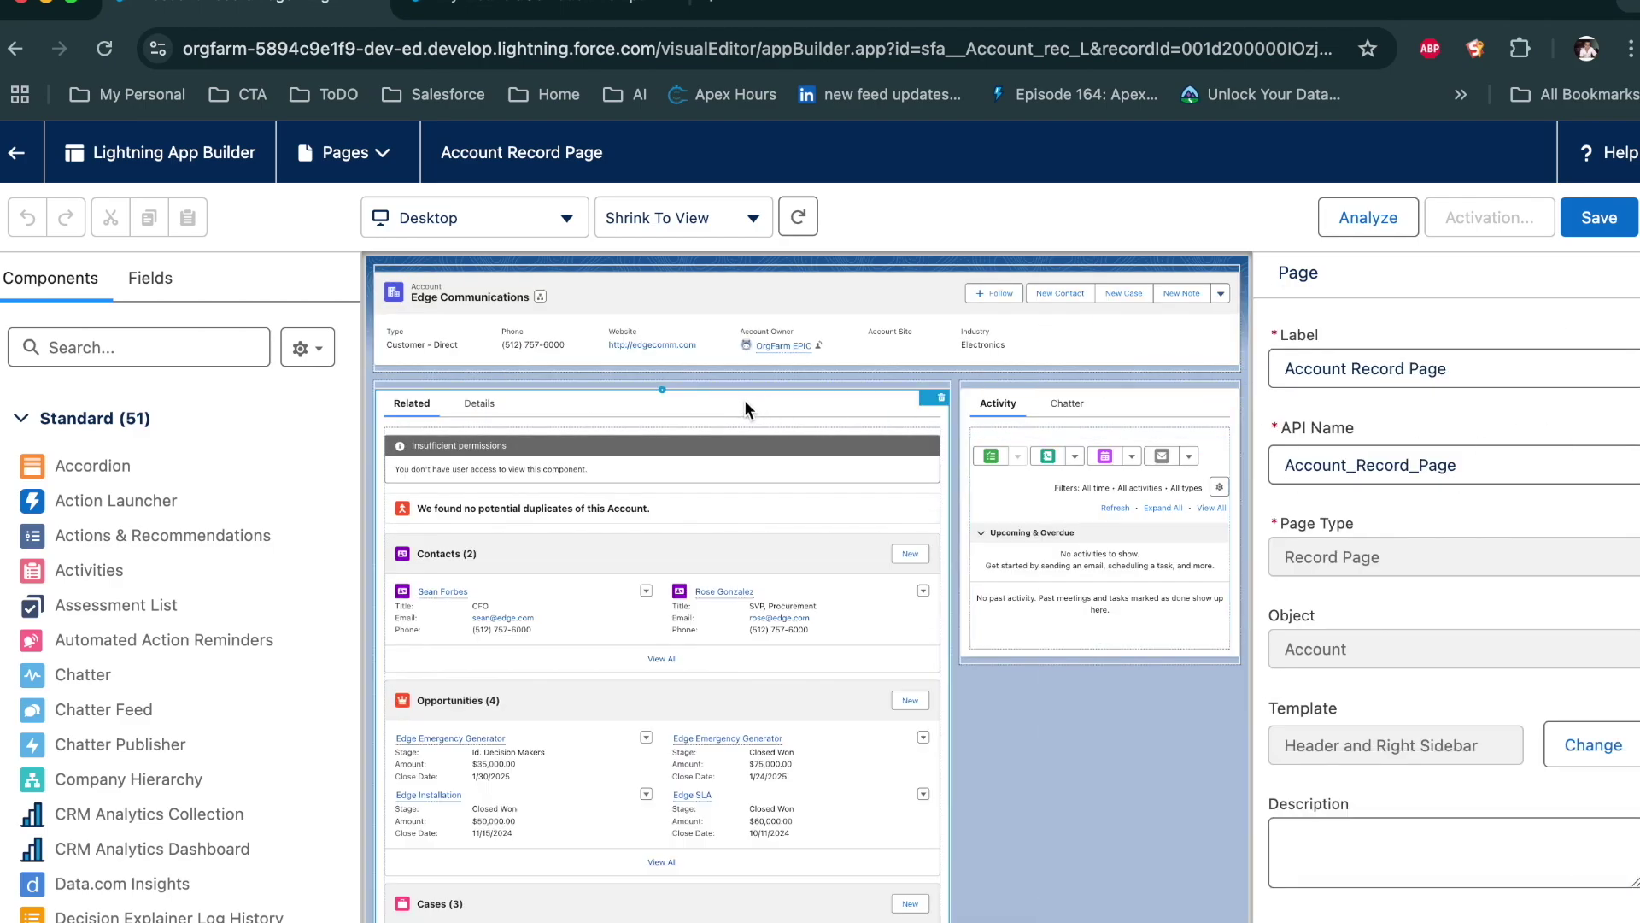
left_click(480, 404)
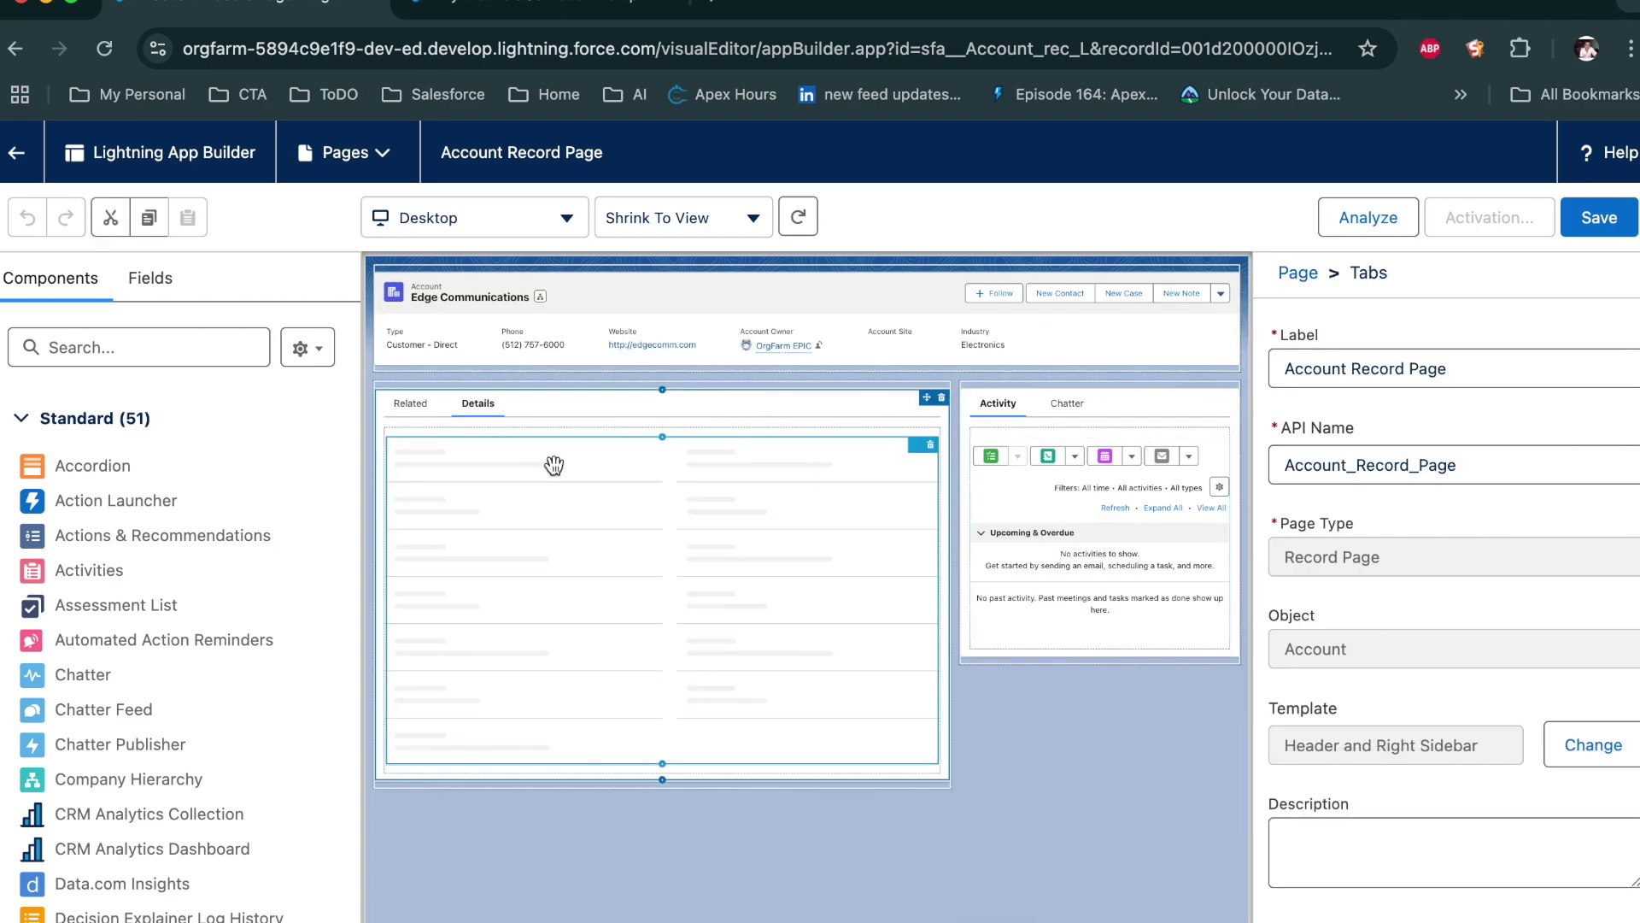
left_click(555, 465)
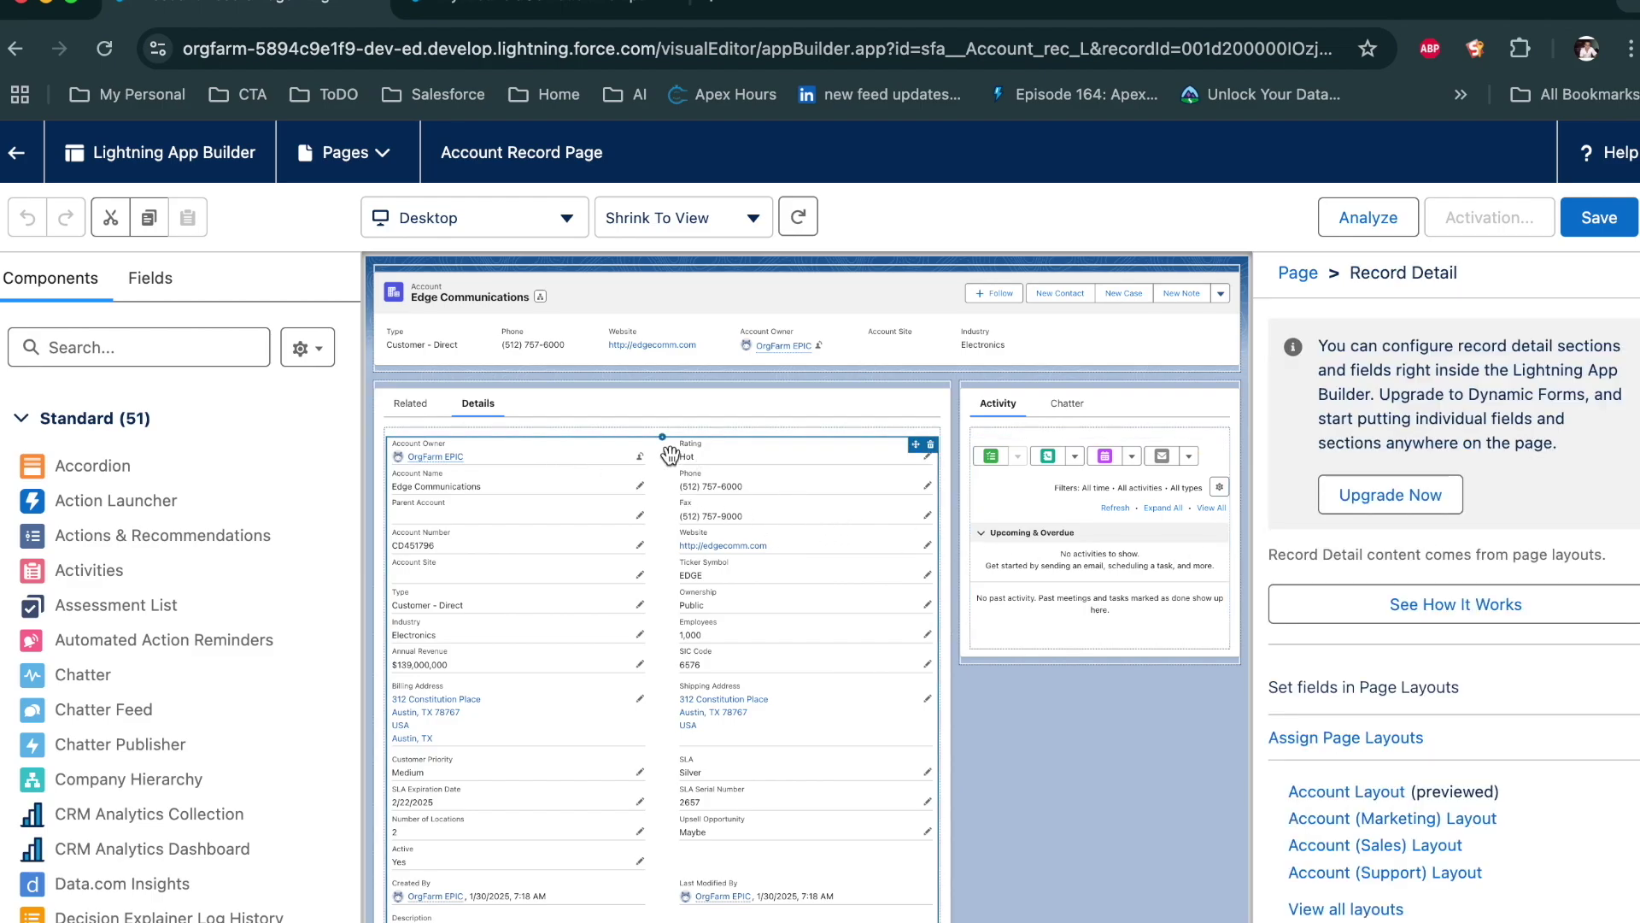
left_click(1406, 508)
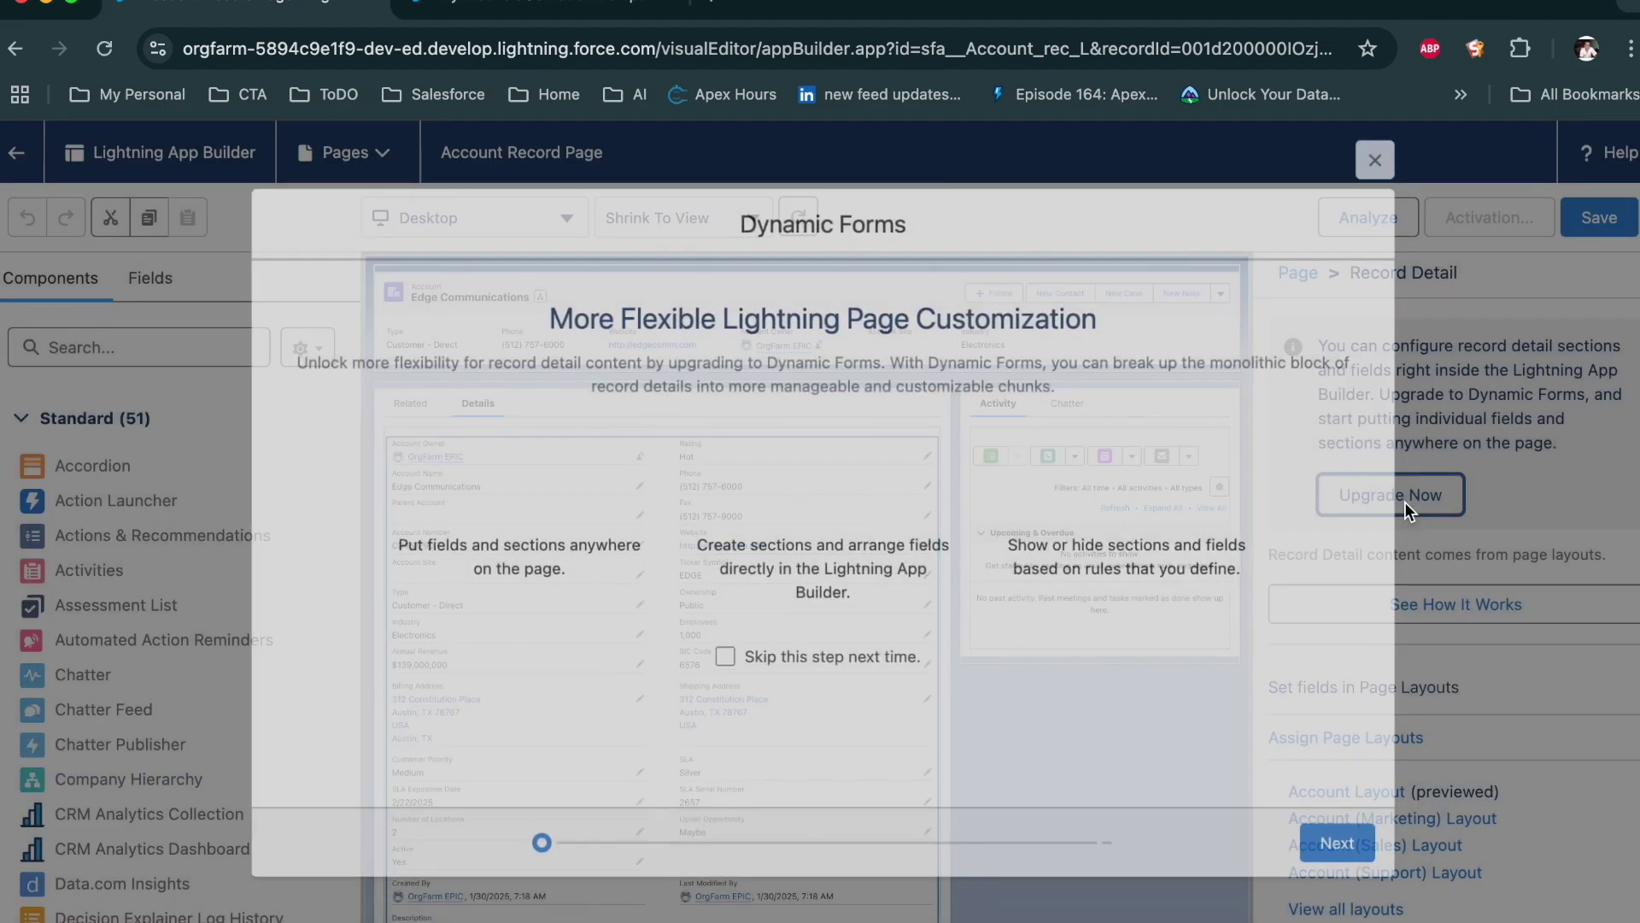
left_click(1331, 844)
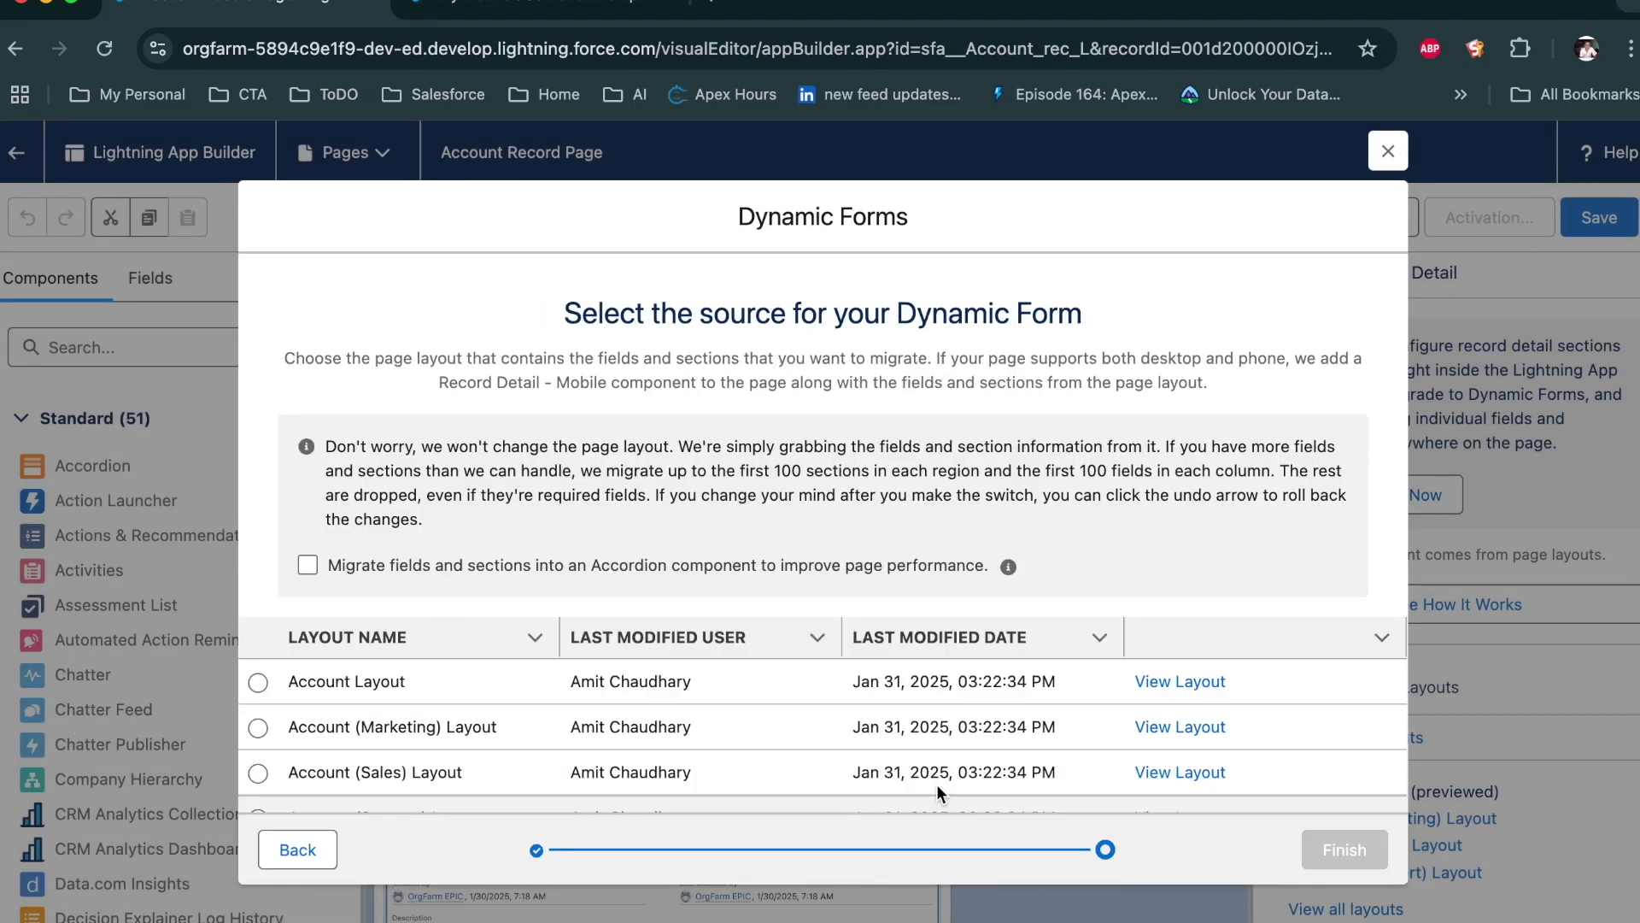
scroll(293, 682, "down", 2)
left_click(257, 594)
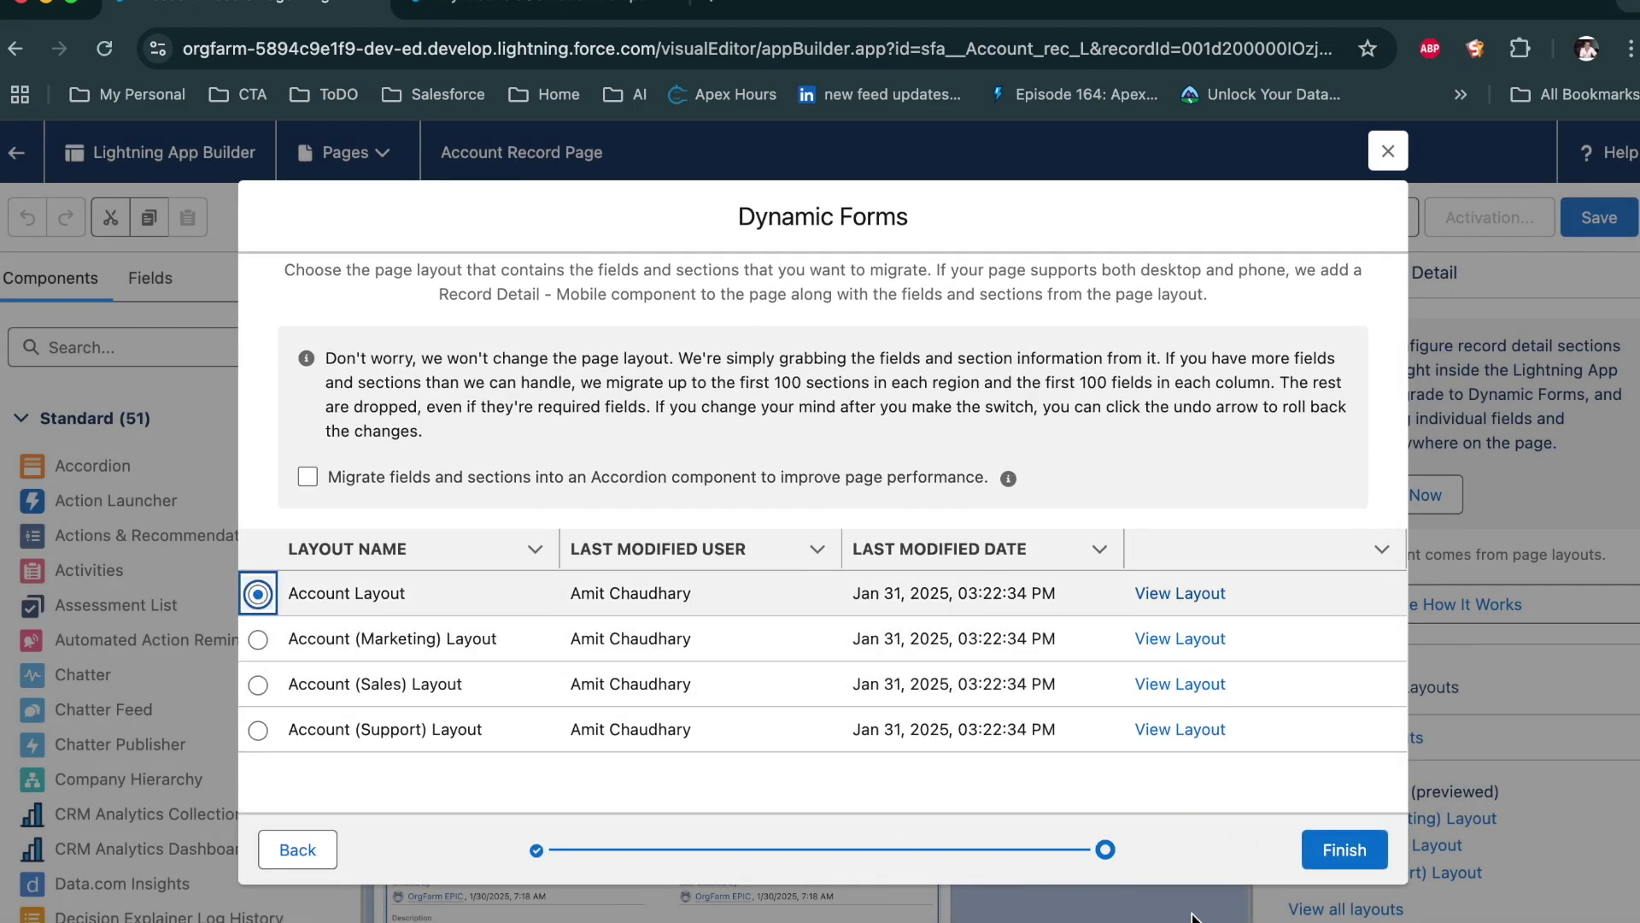
left_click(1328, 849)
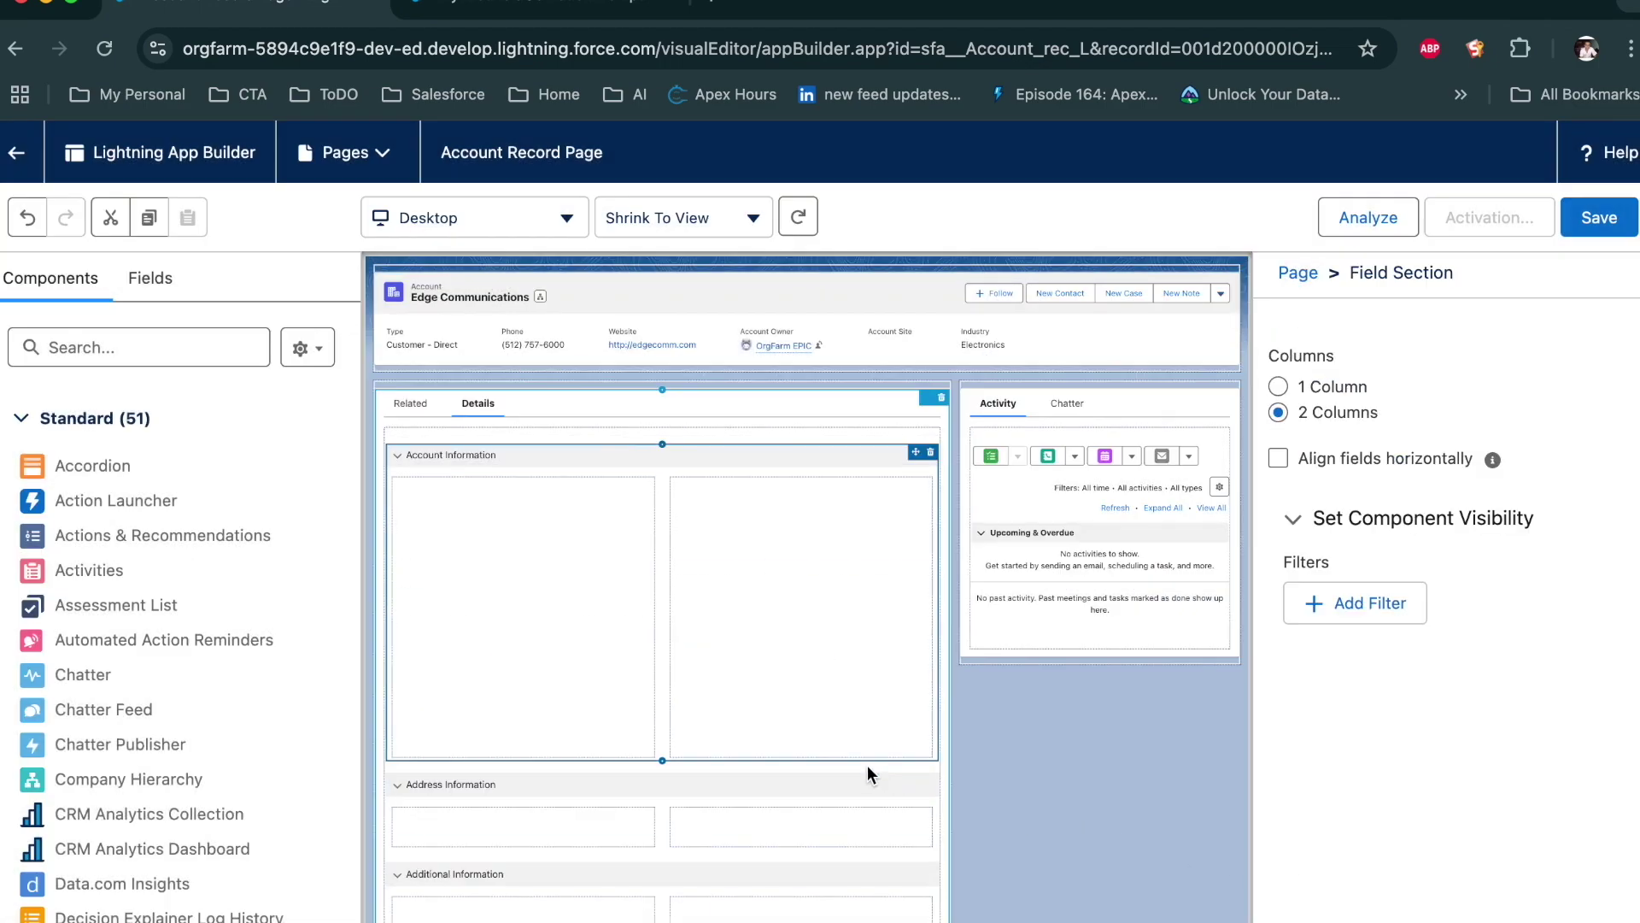
scroll(868, 769, "down", 5)
Set the Quick Summary field's prompt template to MyFirstFieldGernationPrompt and save the Account Record Page
scroll(870, 775, "down", 5)
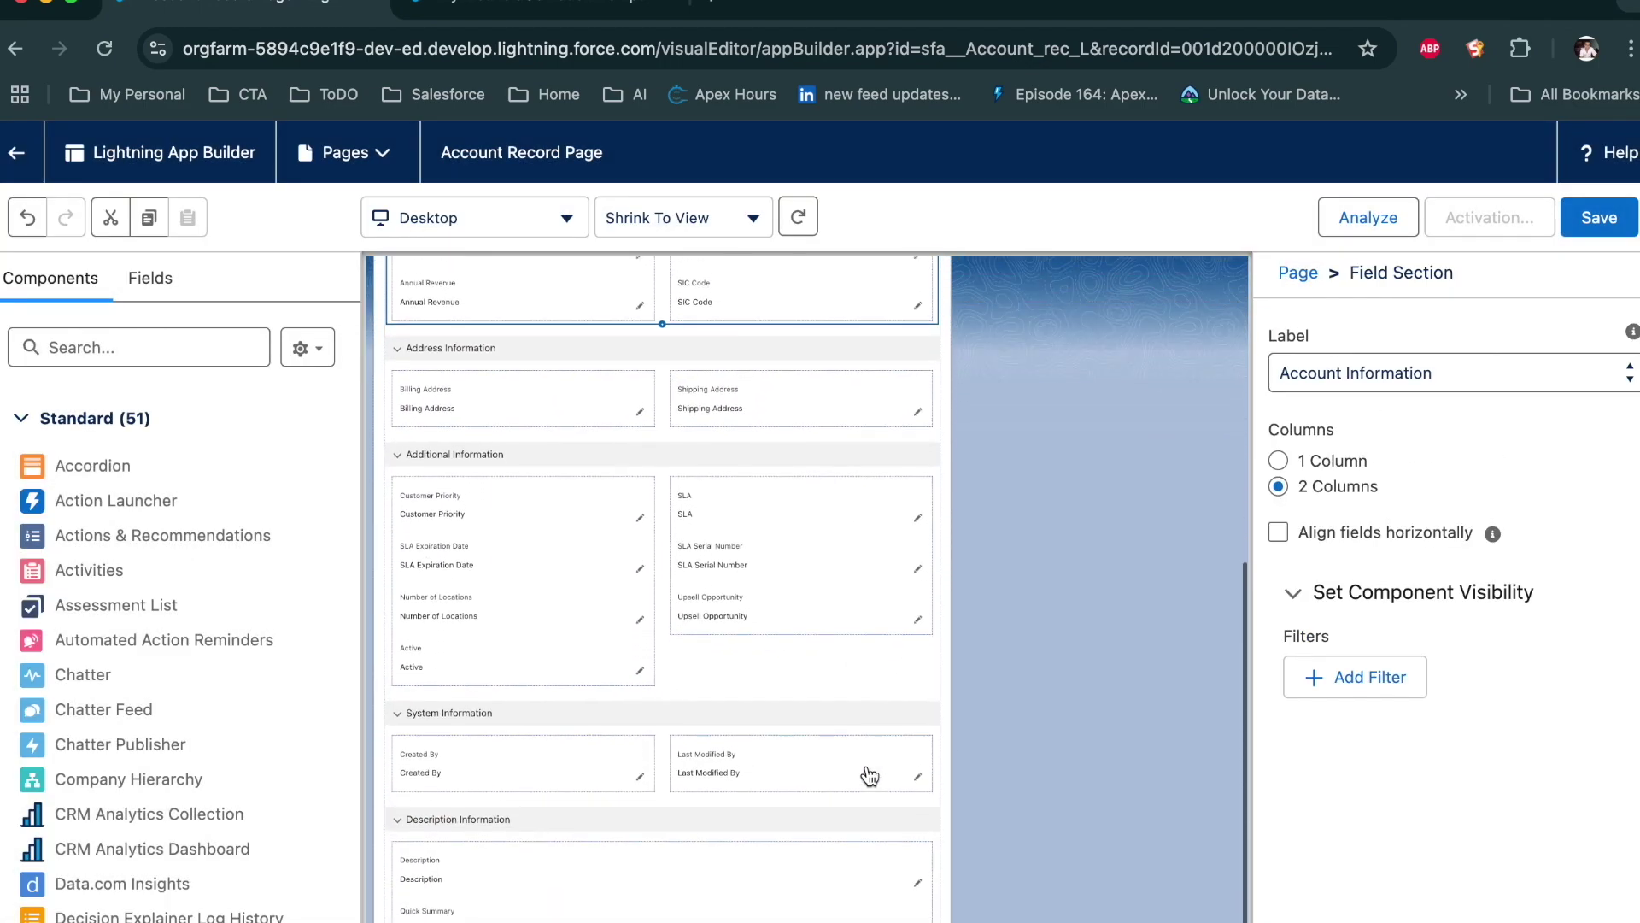
left_click(598, 852)
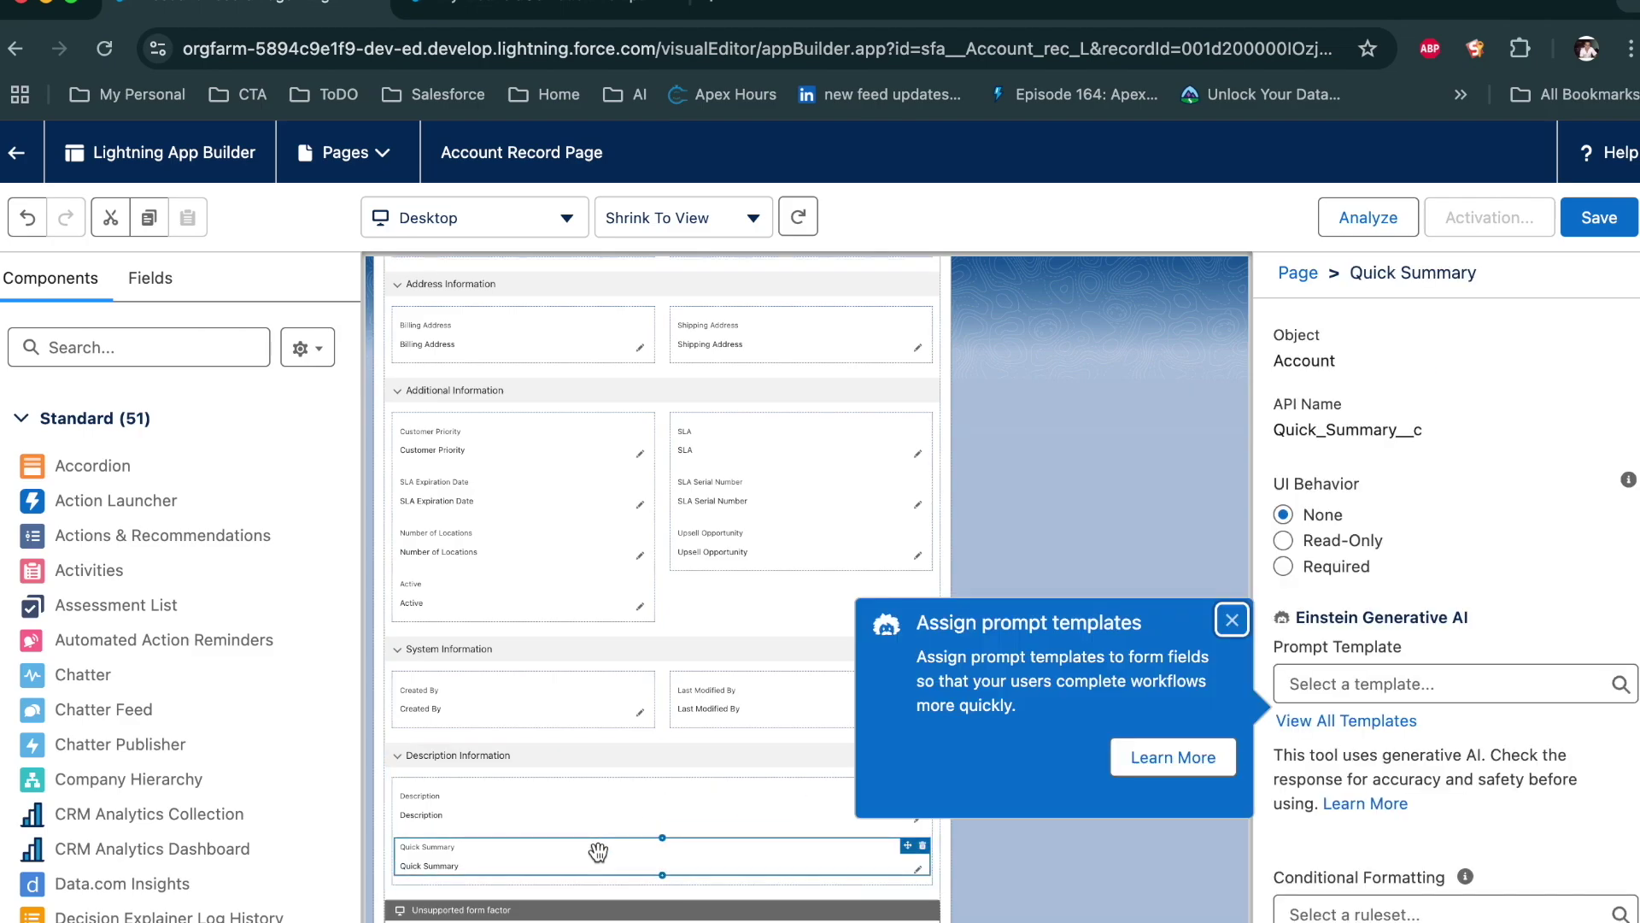
left_click(1230, 621)
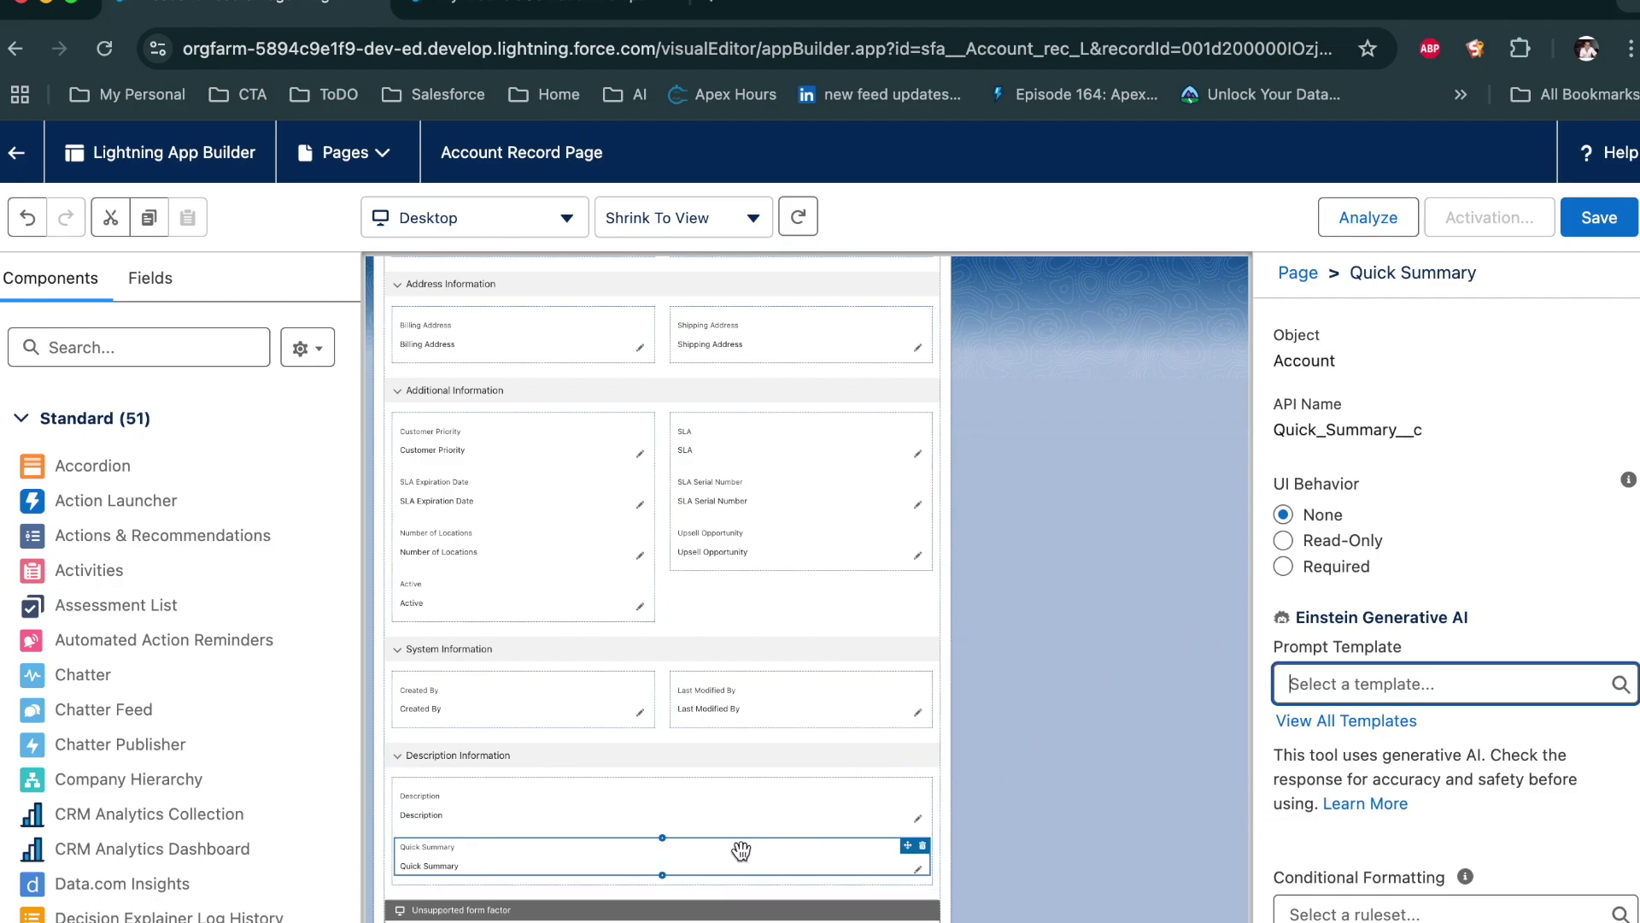
left_click(1420, 685)
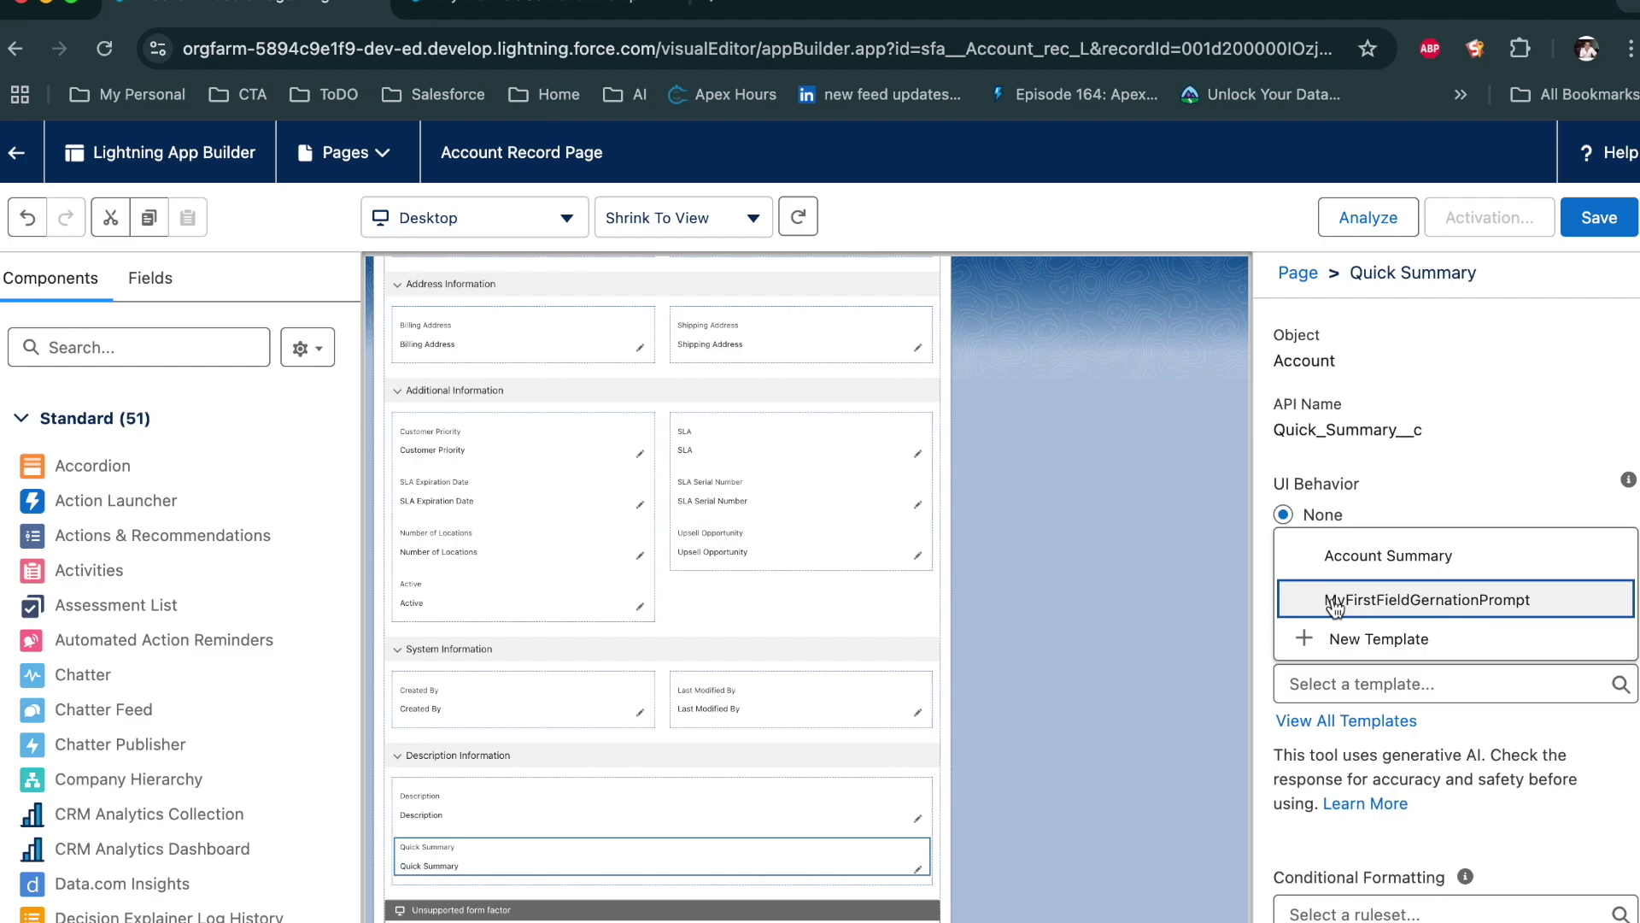
left_click(1407, 600)
left_click(1598, 218)
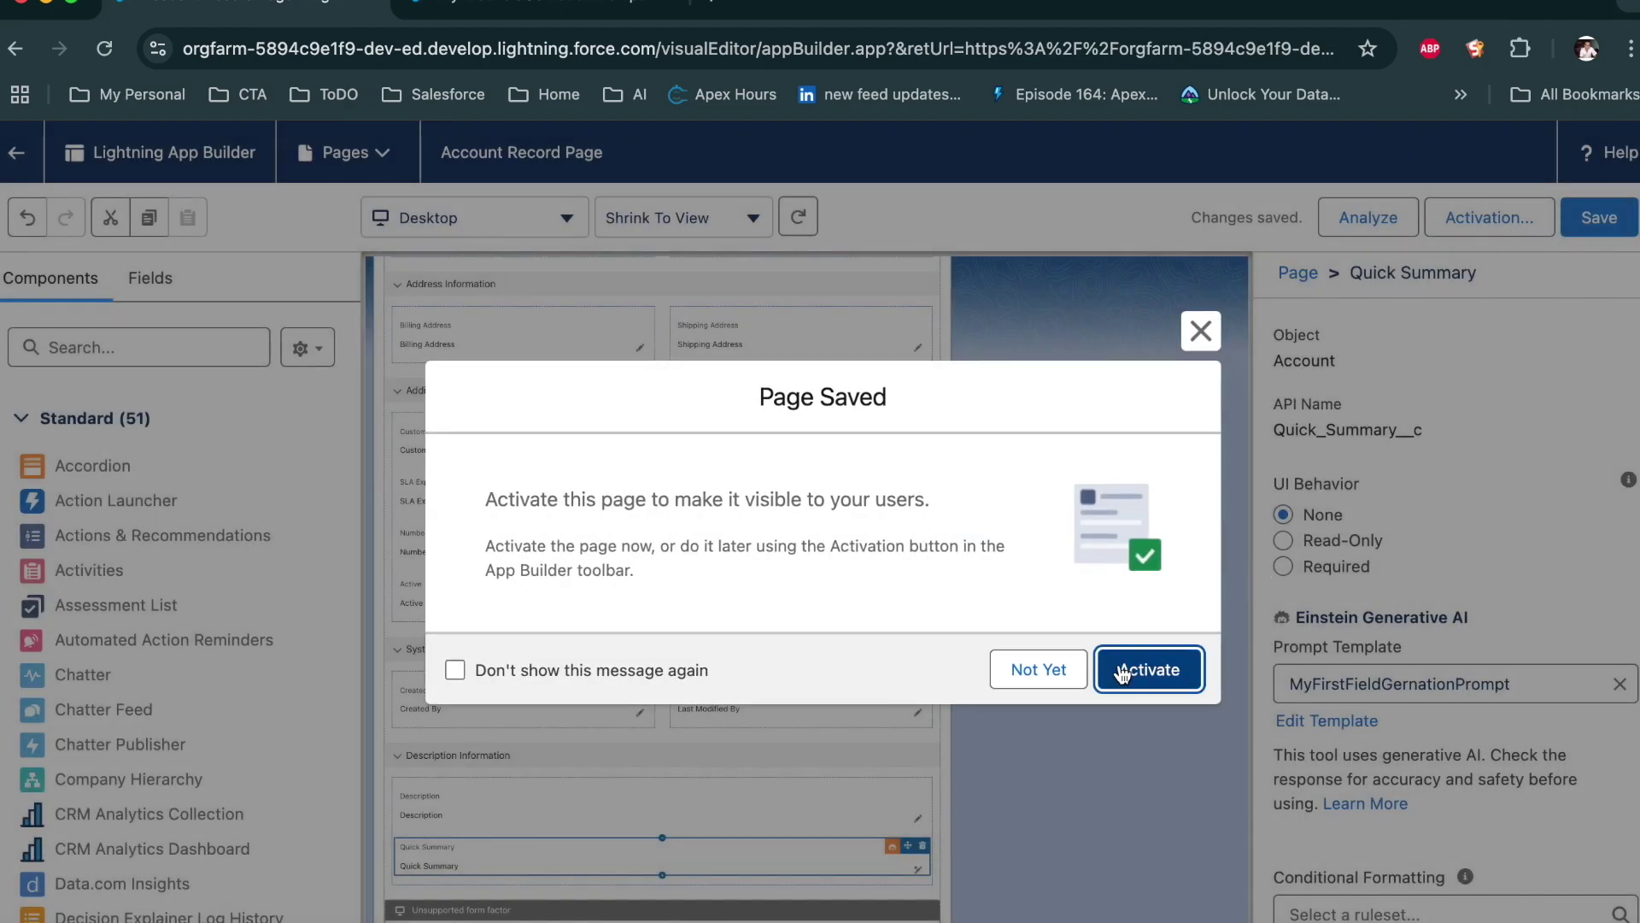
Activate the Account Record Page as org default for desktop and phone, save, and return to the account
left_click(1121, 673)
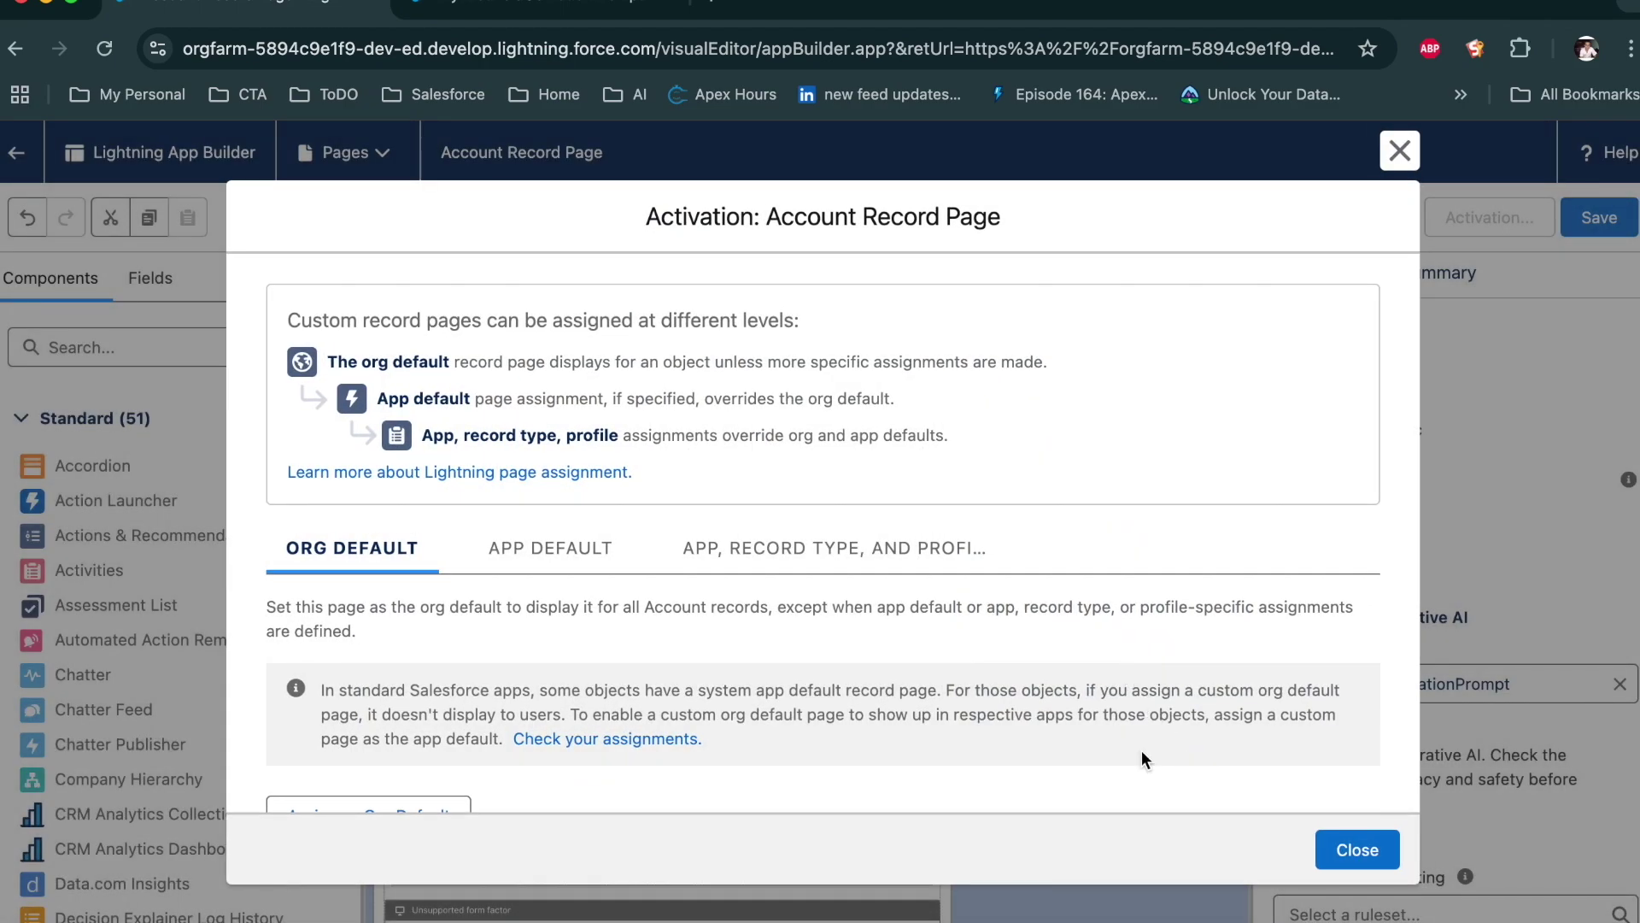
scroll(1141, 750, "down", 2)
left_click(427, 720)
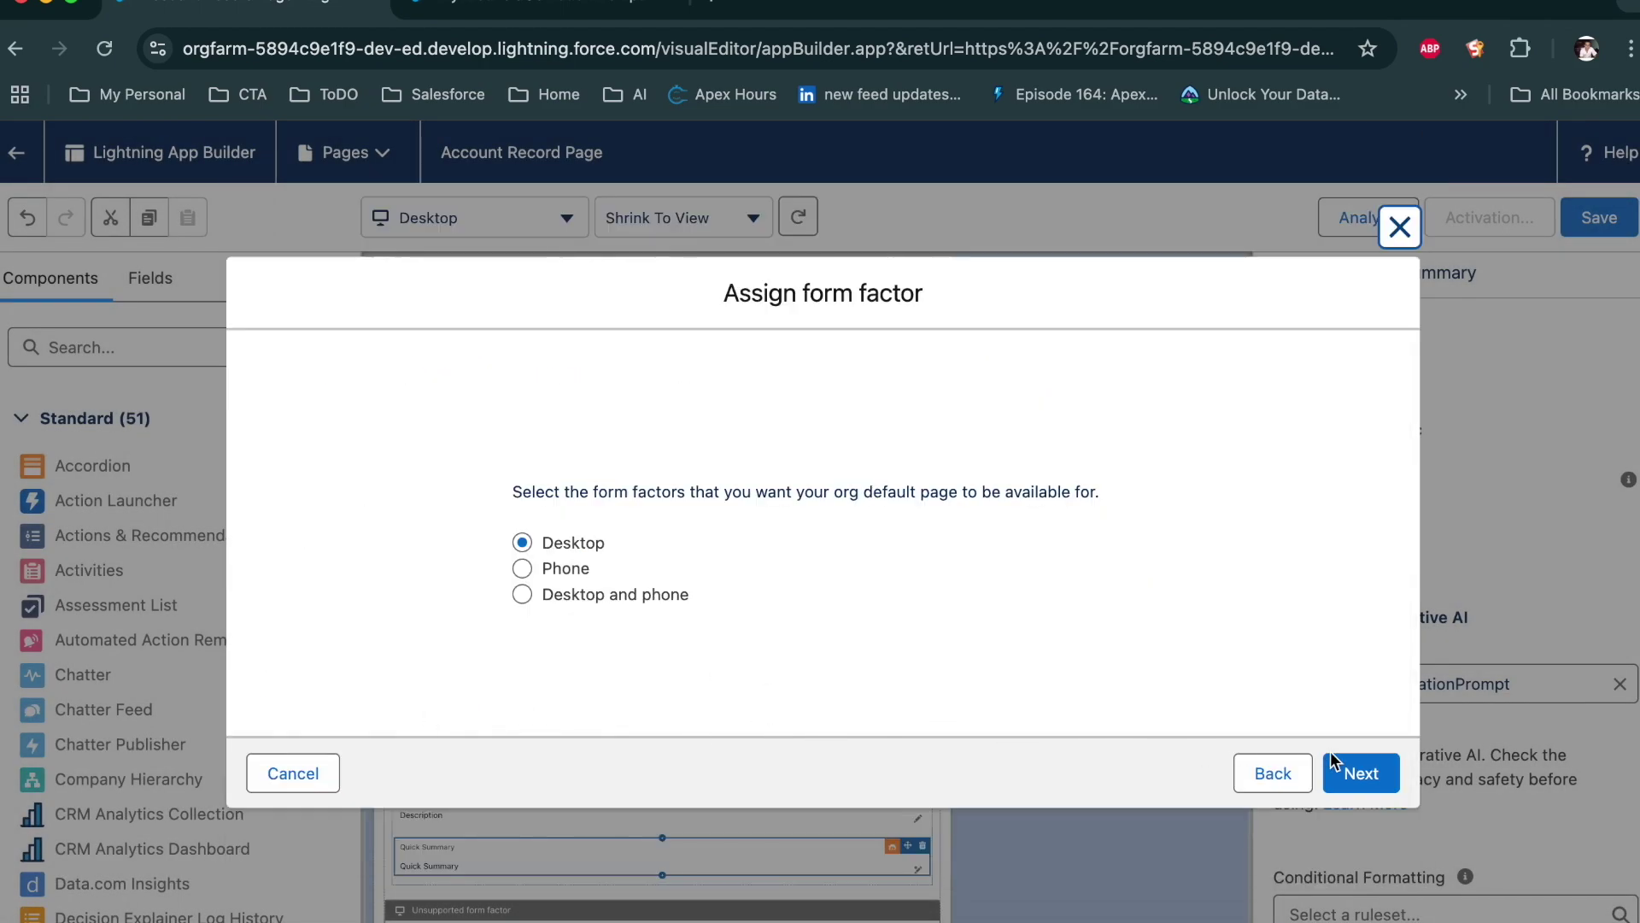
left_click(670, 598)
left_click(1381, 788)
left_click(1358, 726)
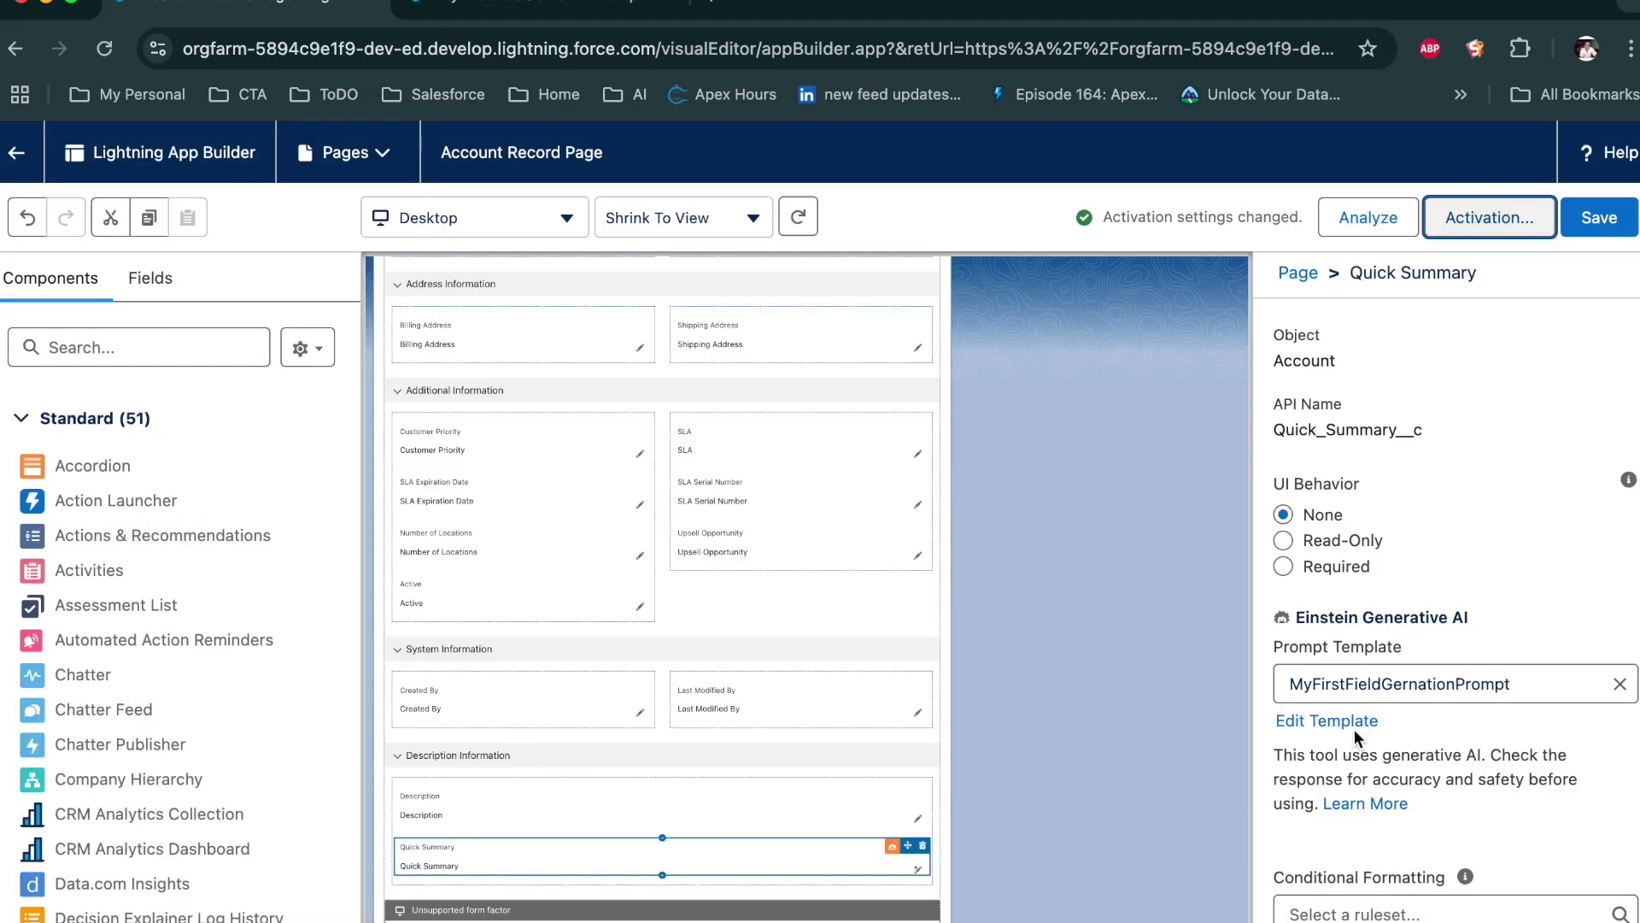
left_click(1599, 217)
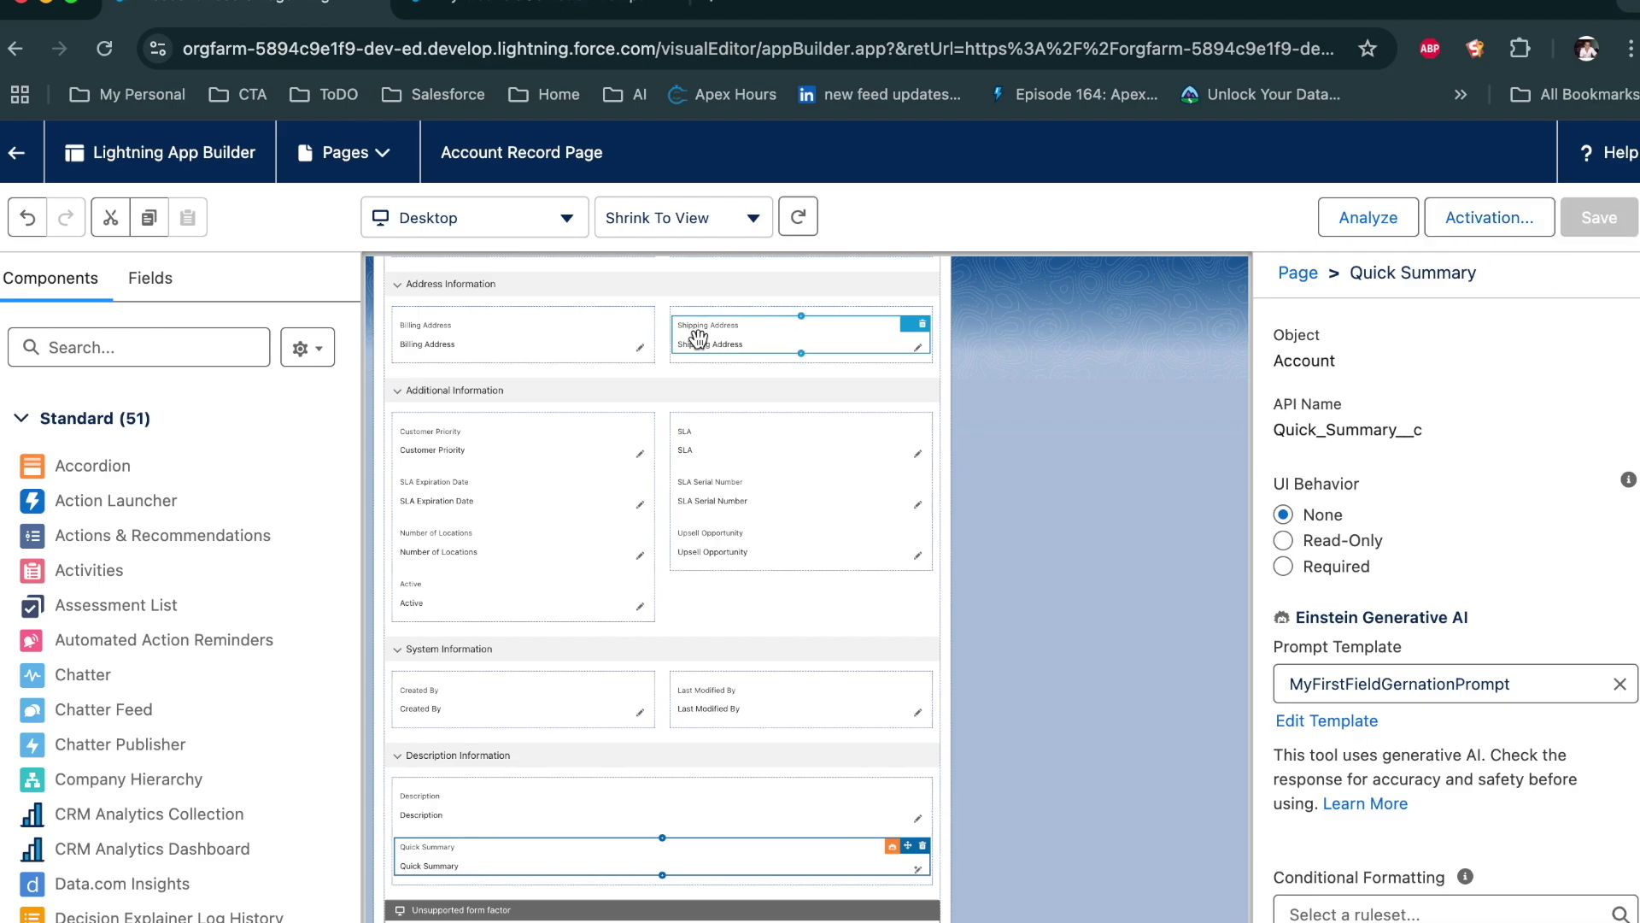
left_click(9, 154)
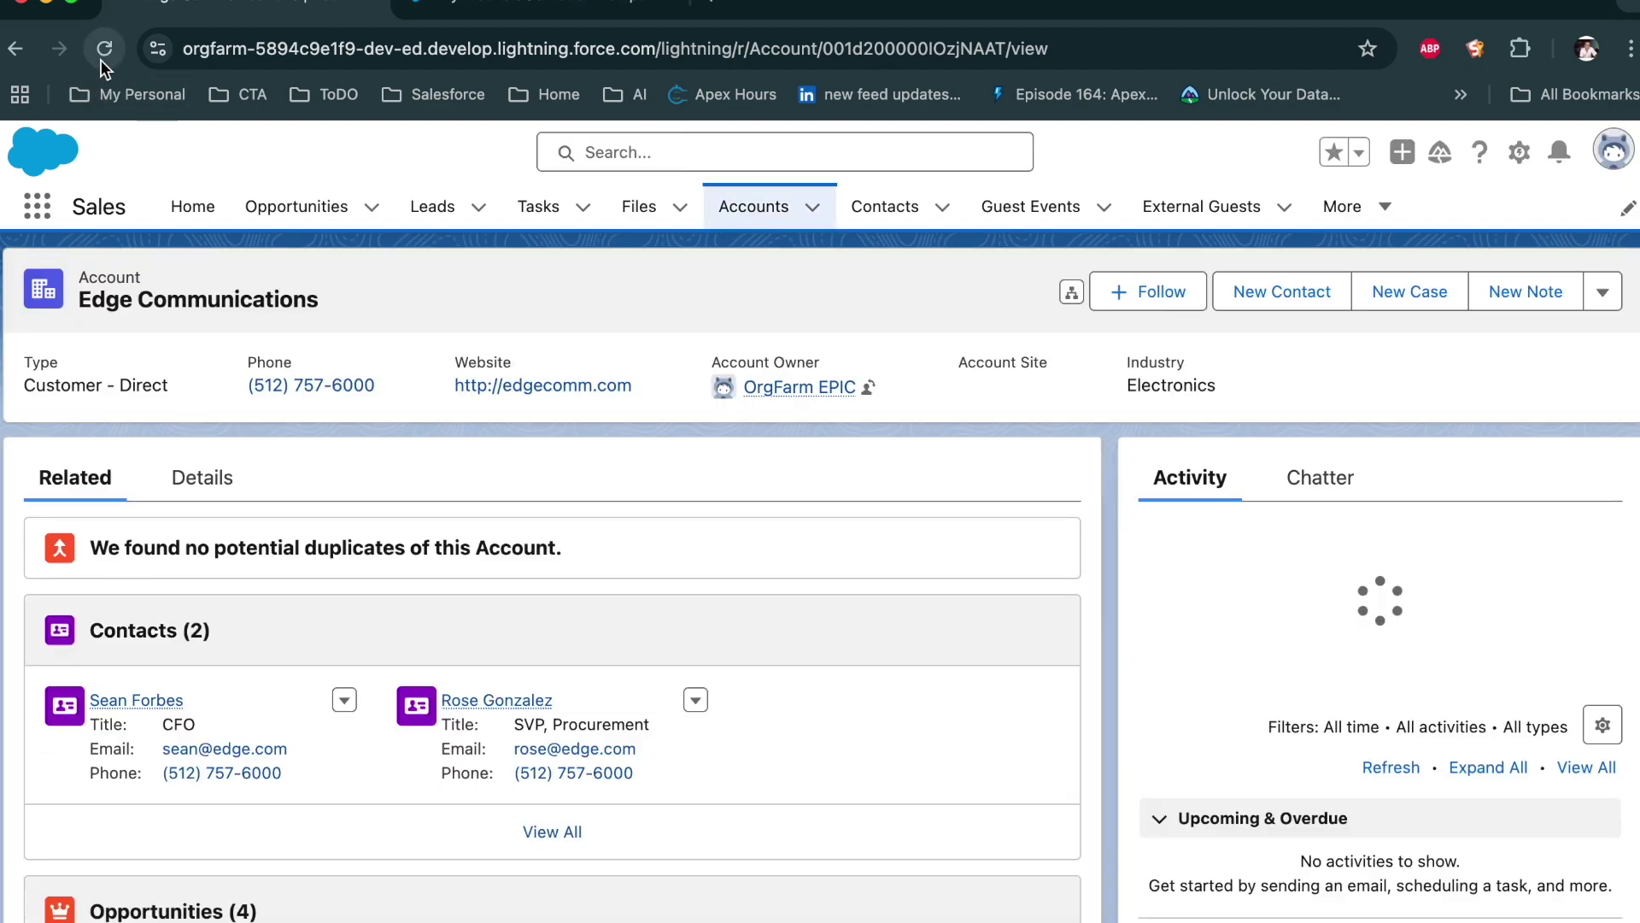
Reload the Edge Communications account and open its Details tab to view the field sections
left_click(101, 58)
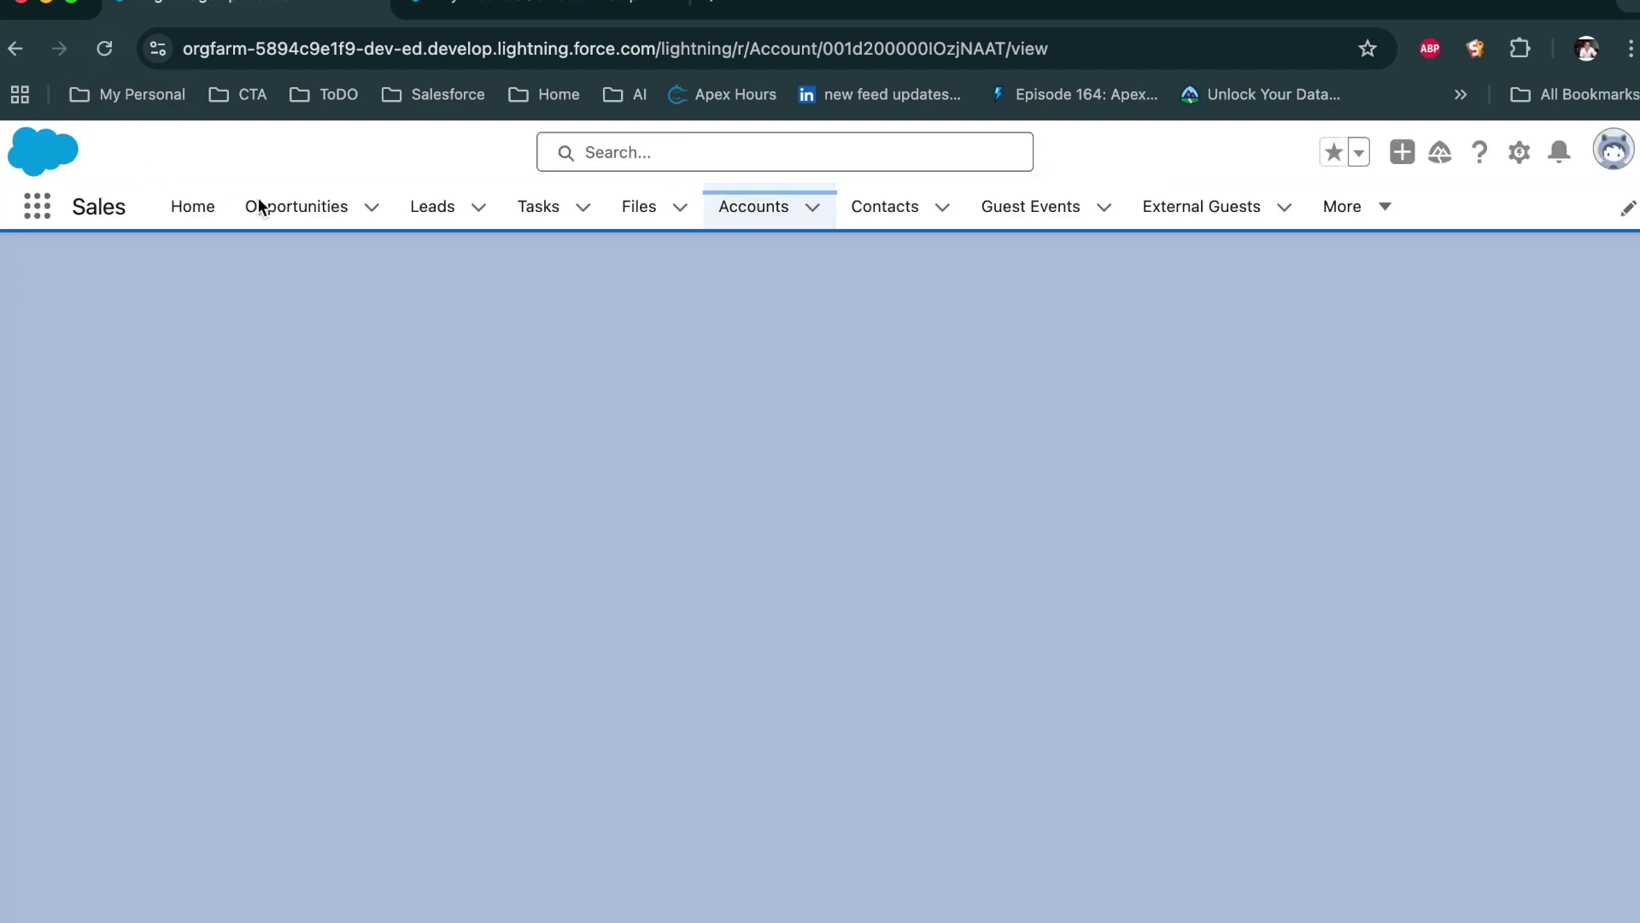
scroll(392, 500, "down", 5)
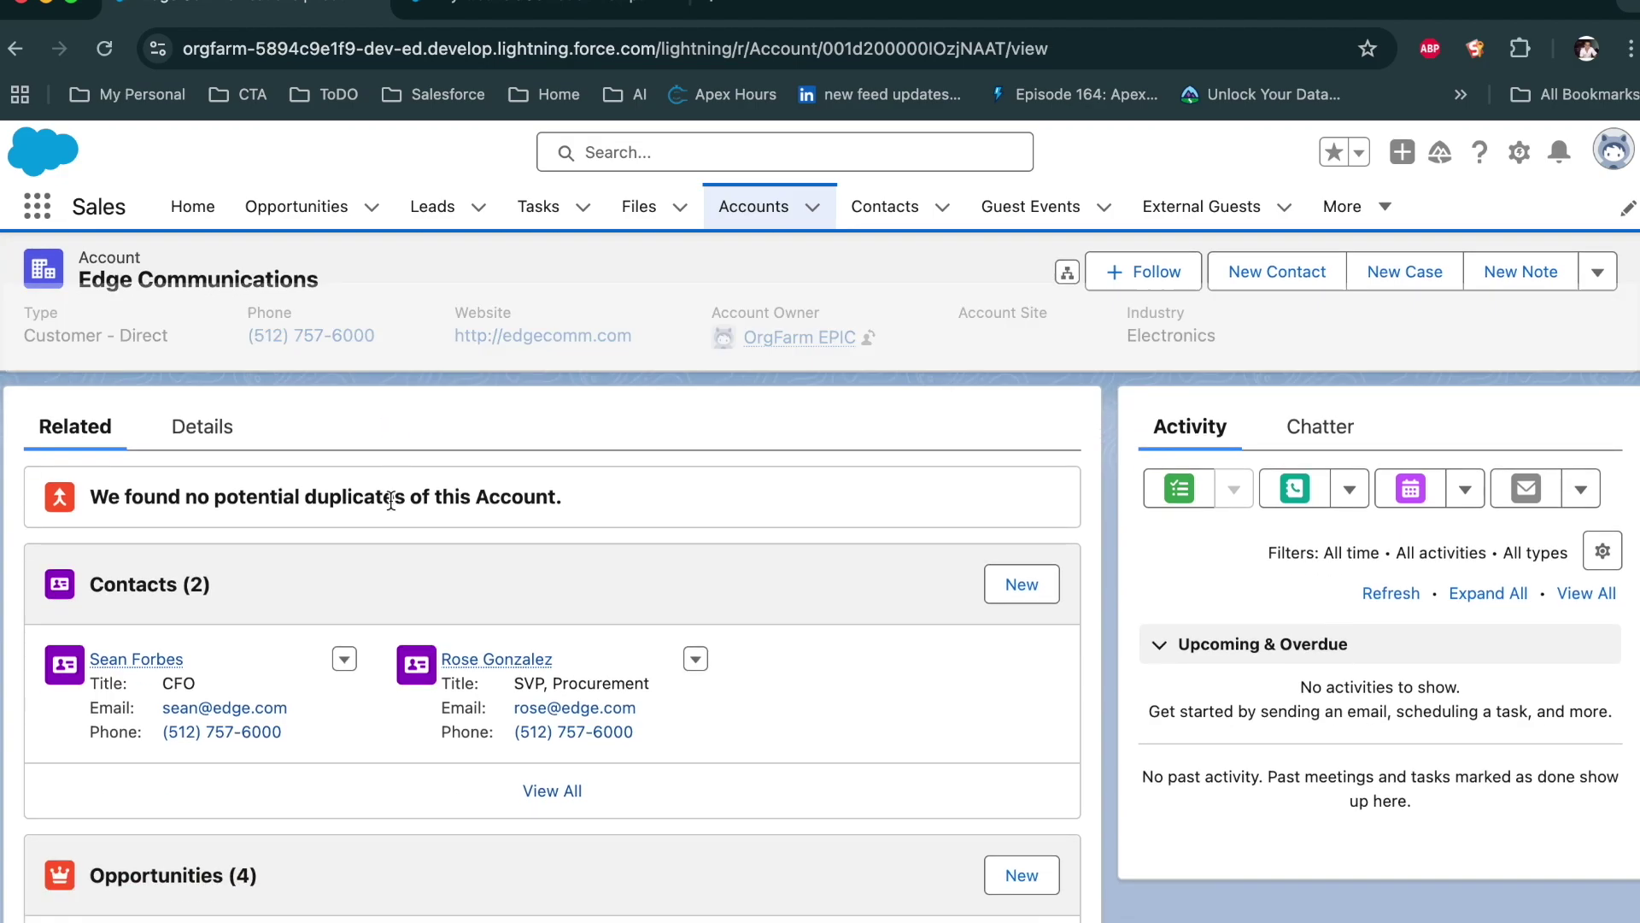
scroll(392, 500, "down", 7)
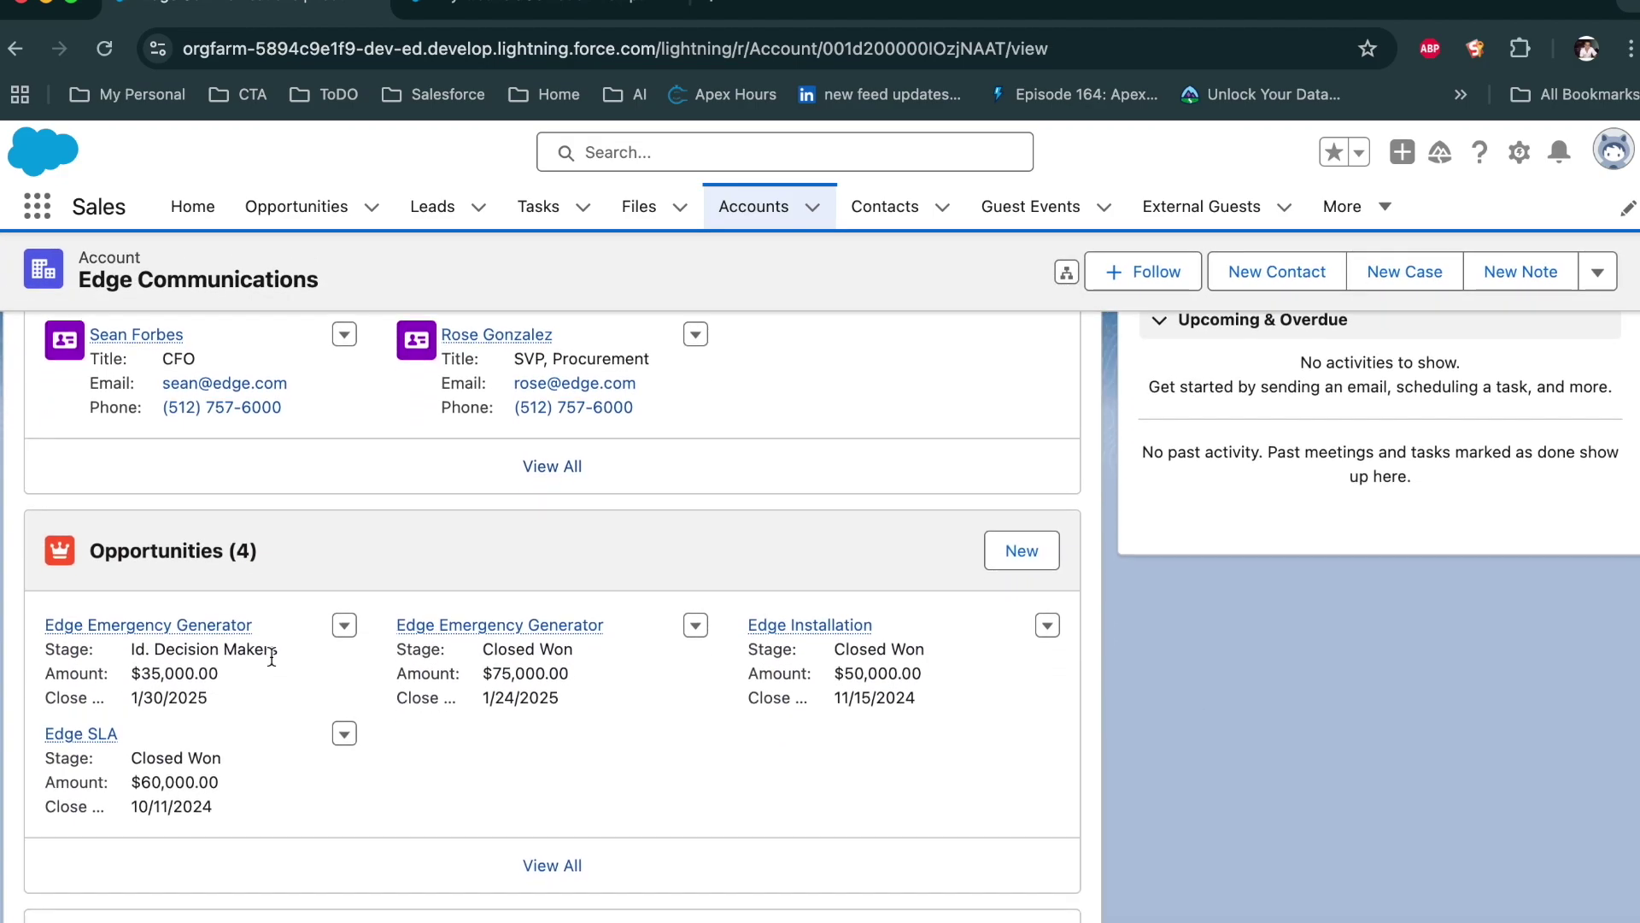
scroll(278, 665, "up", 3)
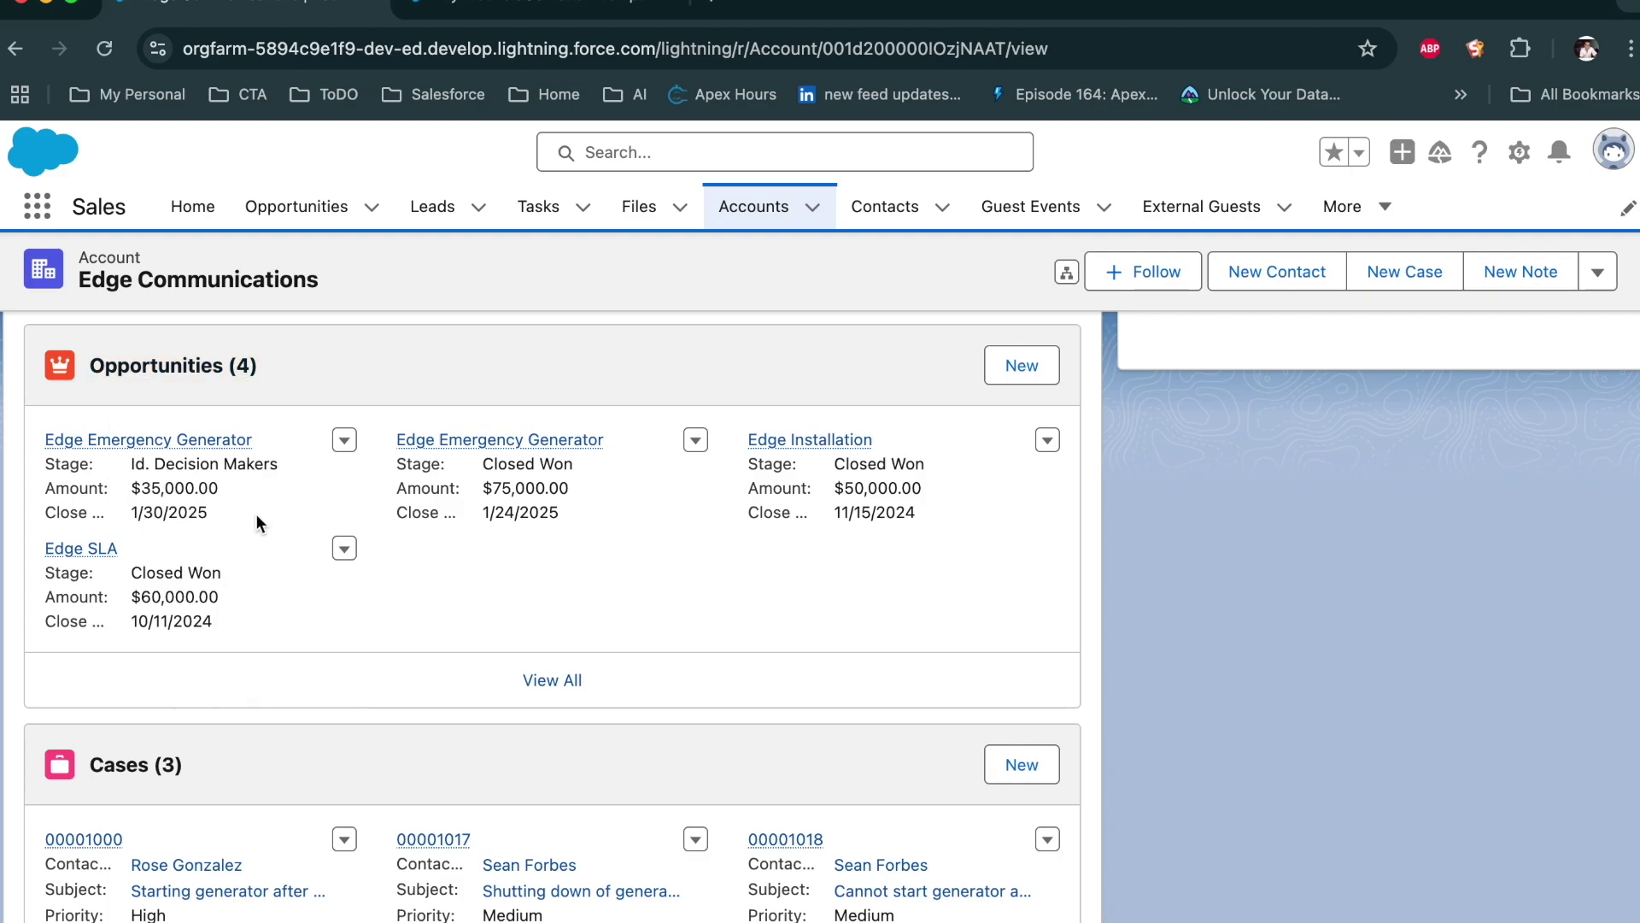
scroll(256, 517, "down", 1)
scroll(255, 514, "up", 10)
left_click(227, 499)
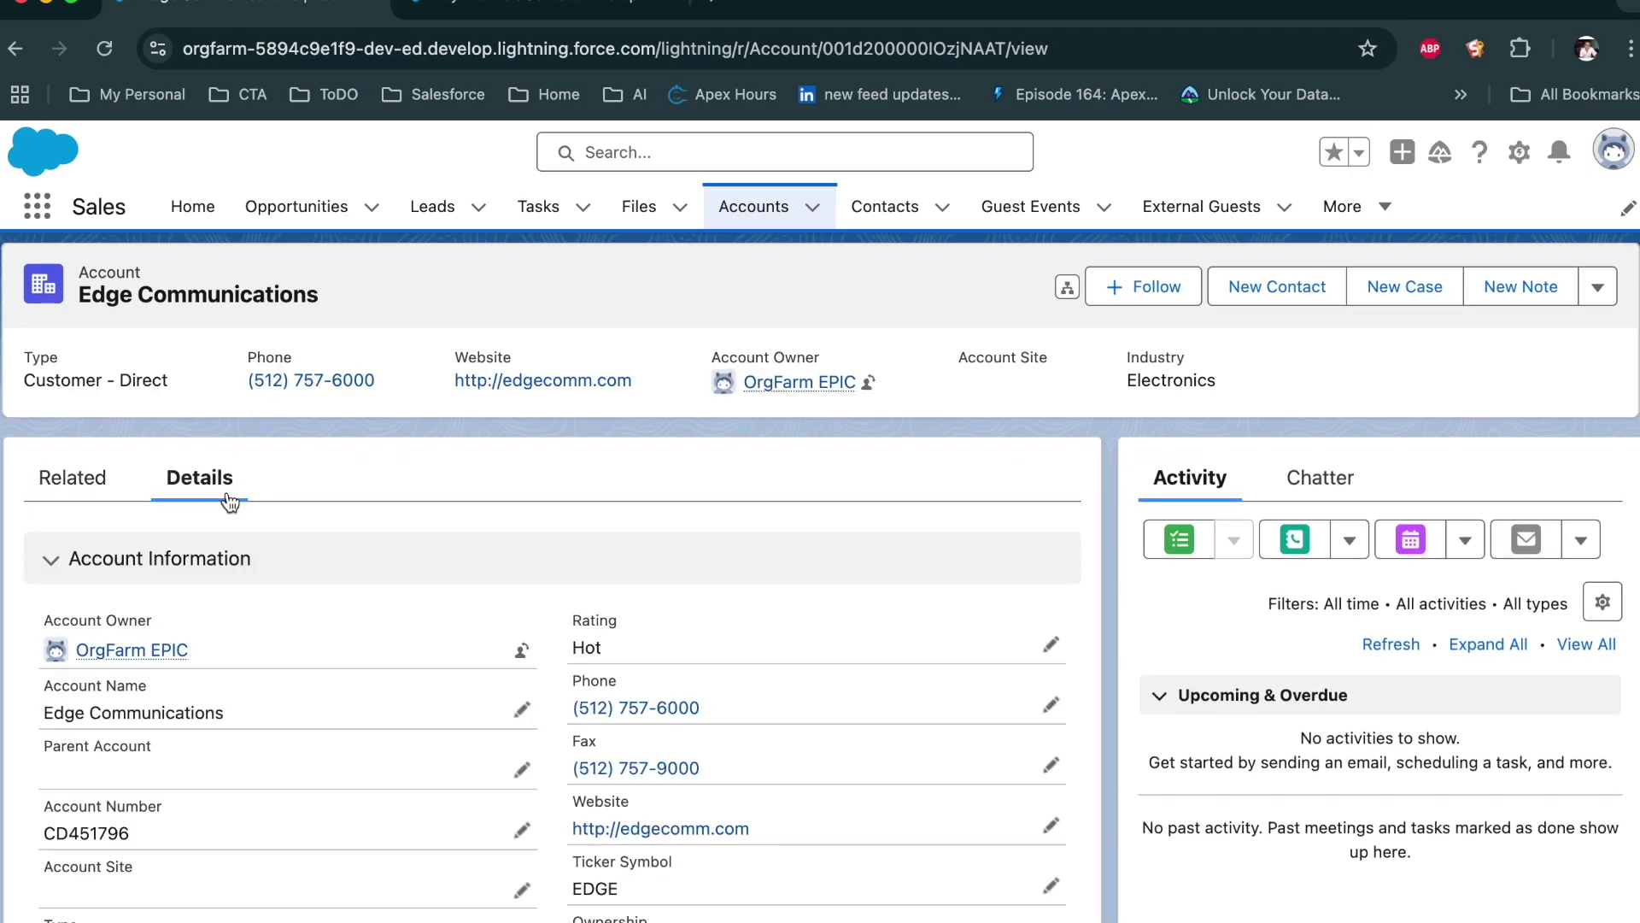
scroll(373, 521, "down", 10)
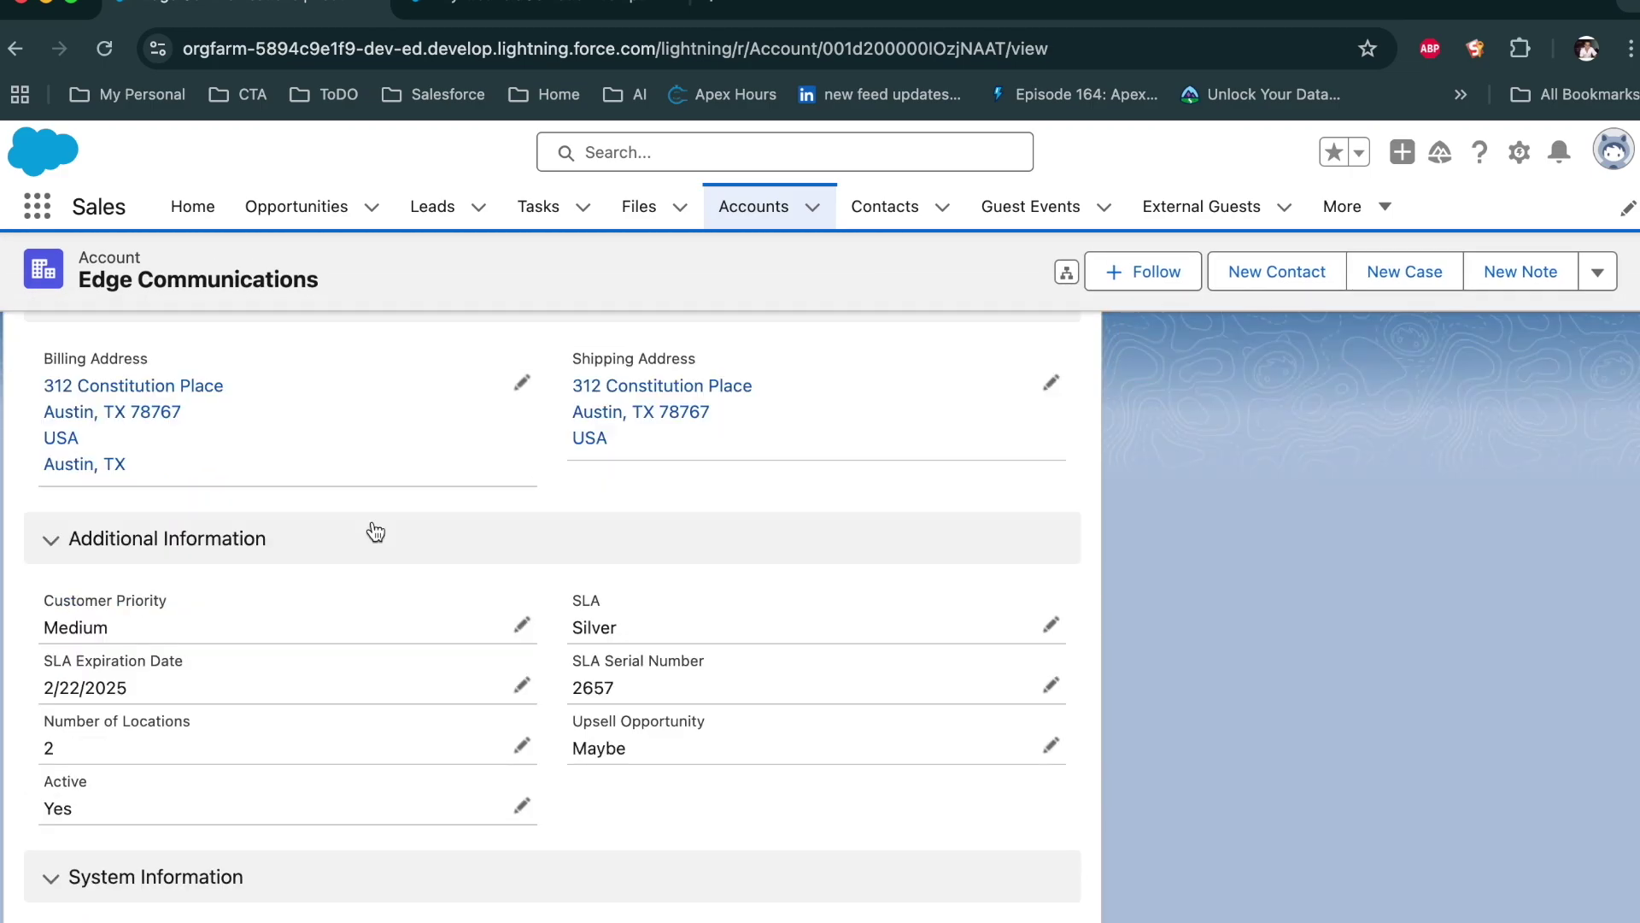
scroll(373, 529, "down", 4)
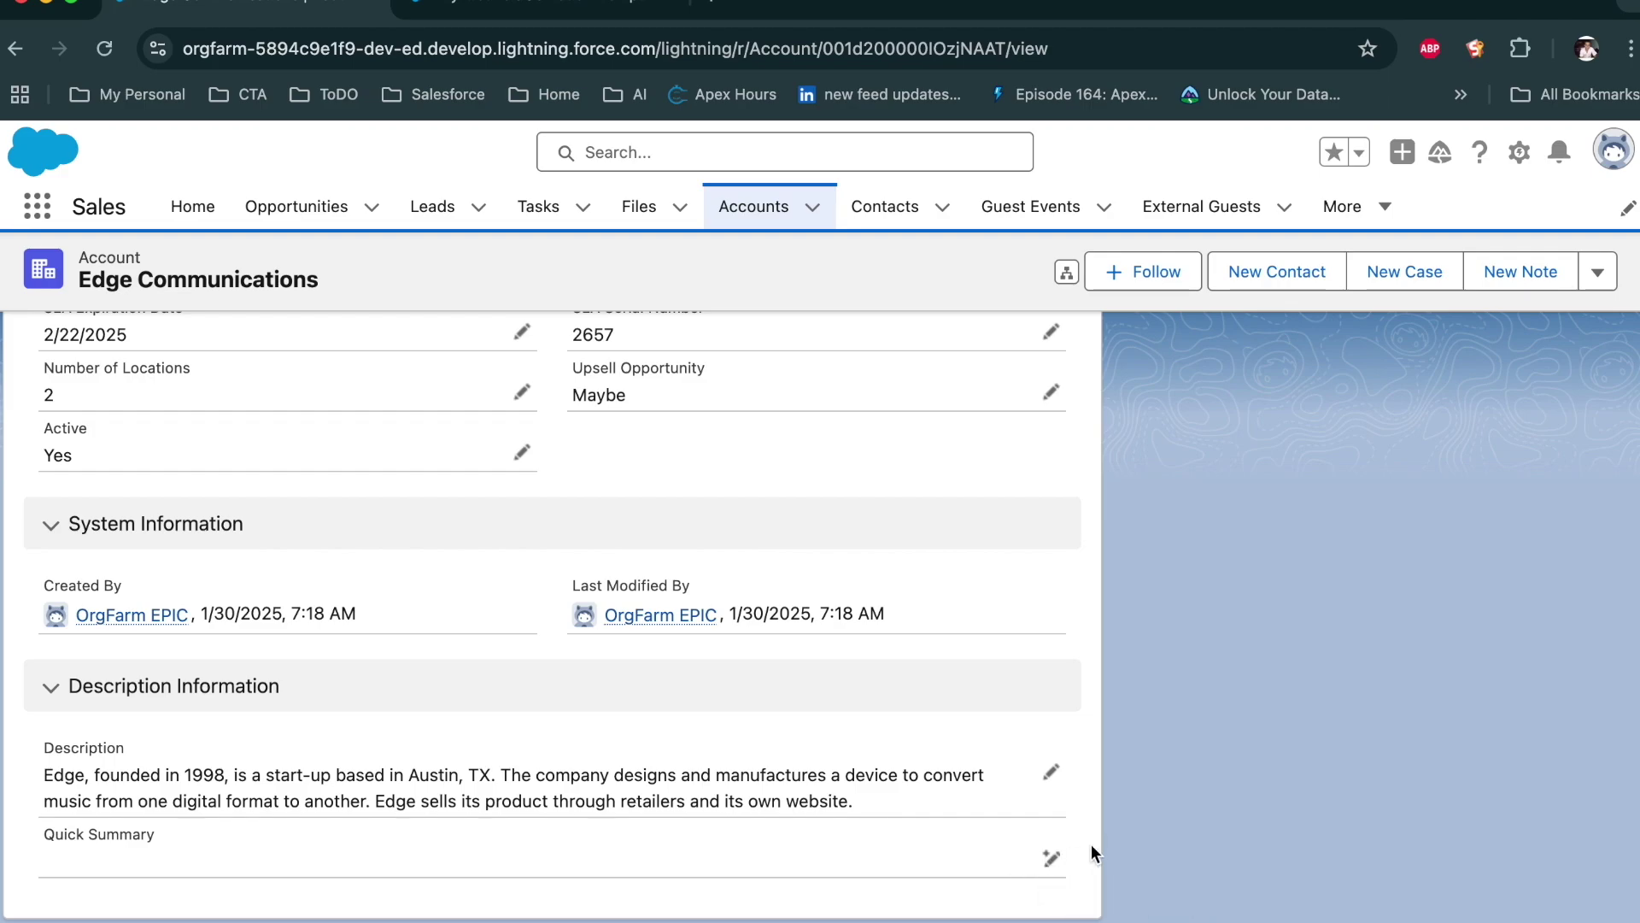
Edit Quick Summary and have Einstein draft a summary of the Edge SLA opportunity and three closed cases
left_click(1051, 861)
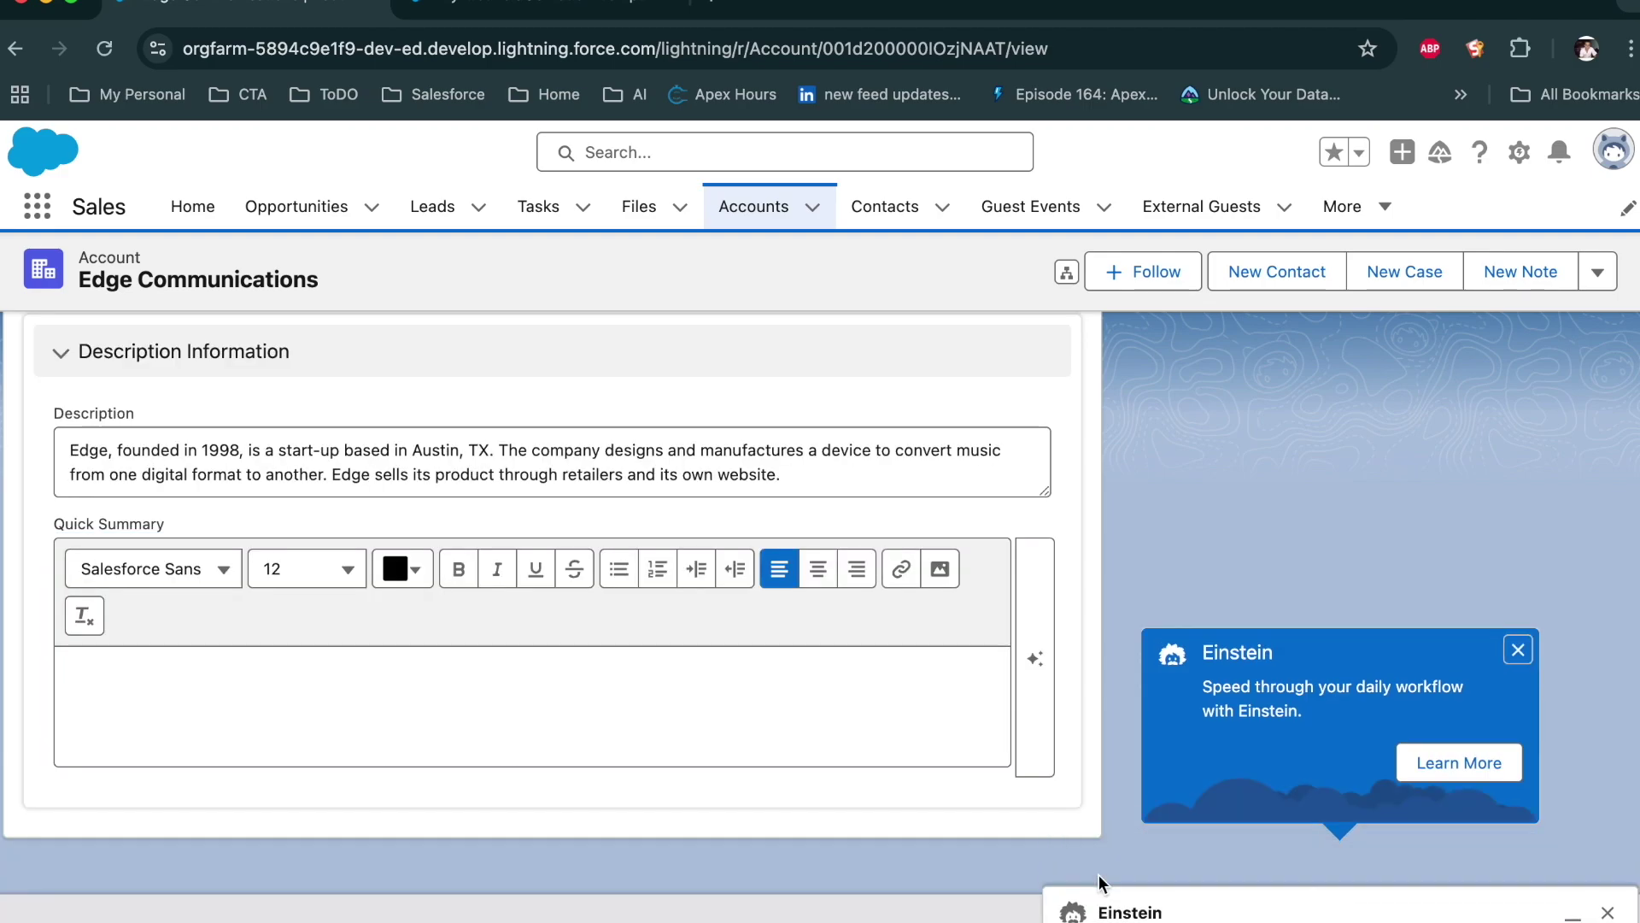
left_click(1037, 671)
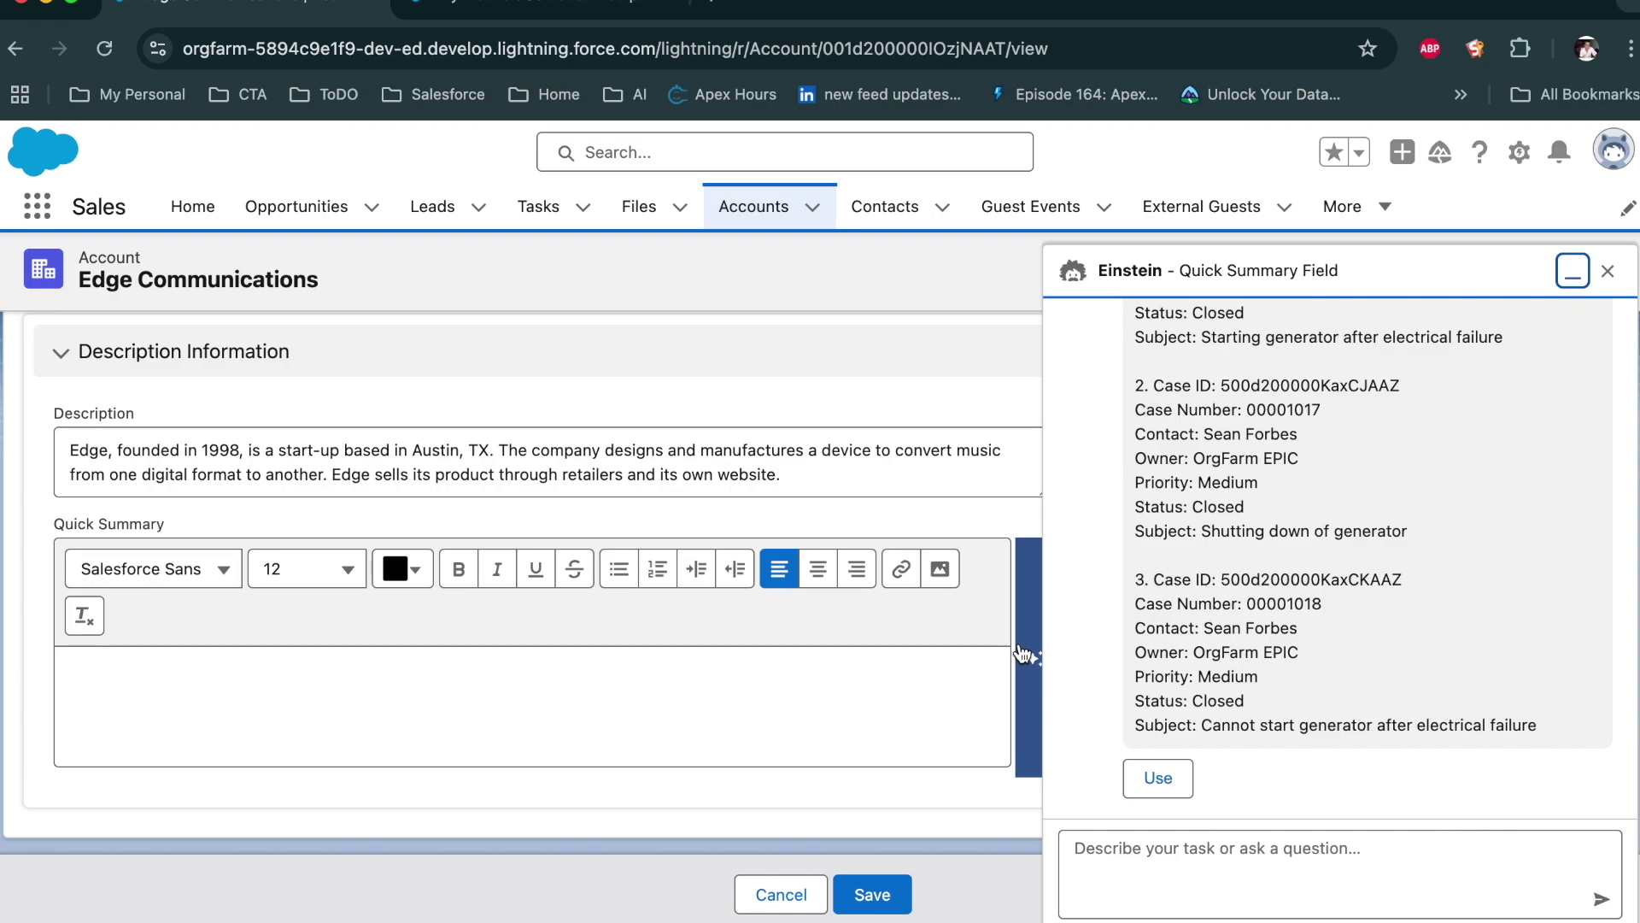
scroll(1266, 645, "up", 5)
scroll(1266, 645, "up", 5)
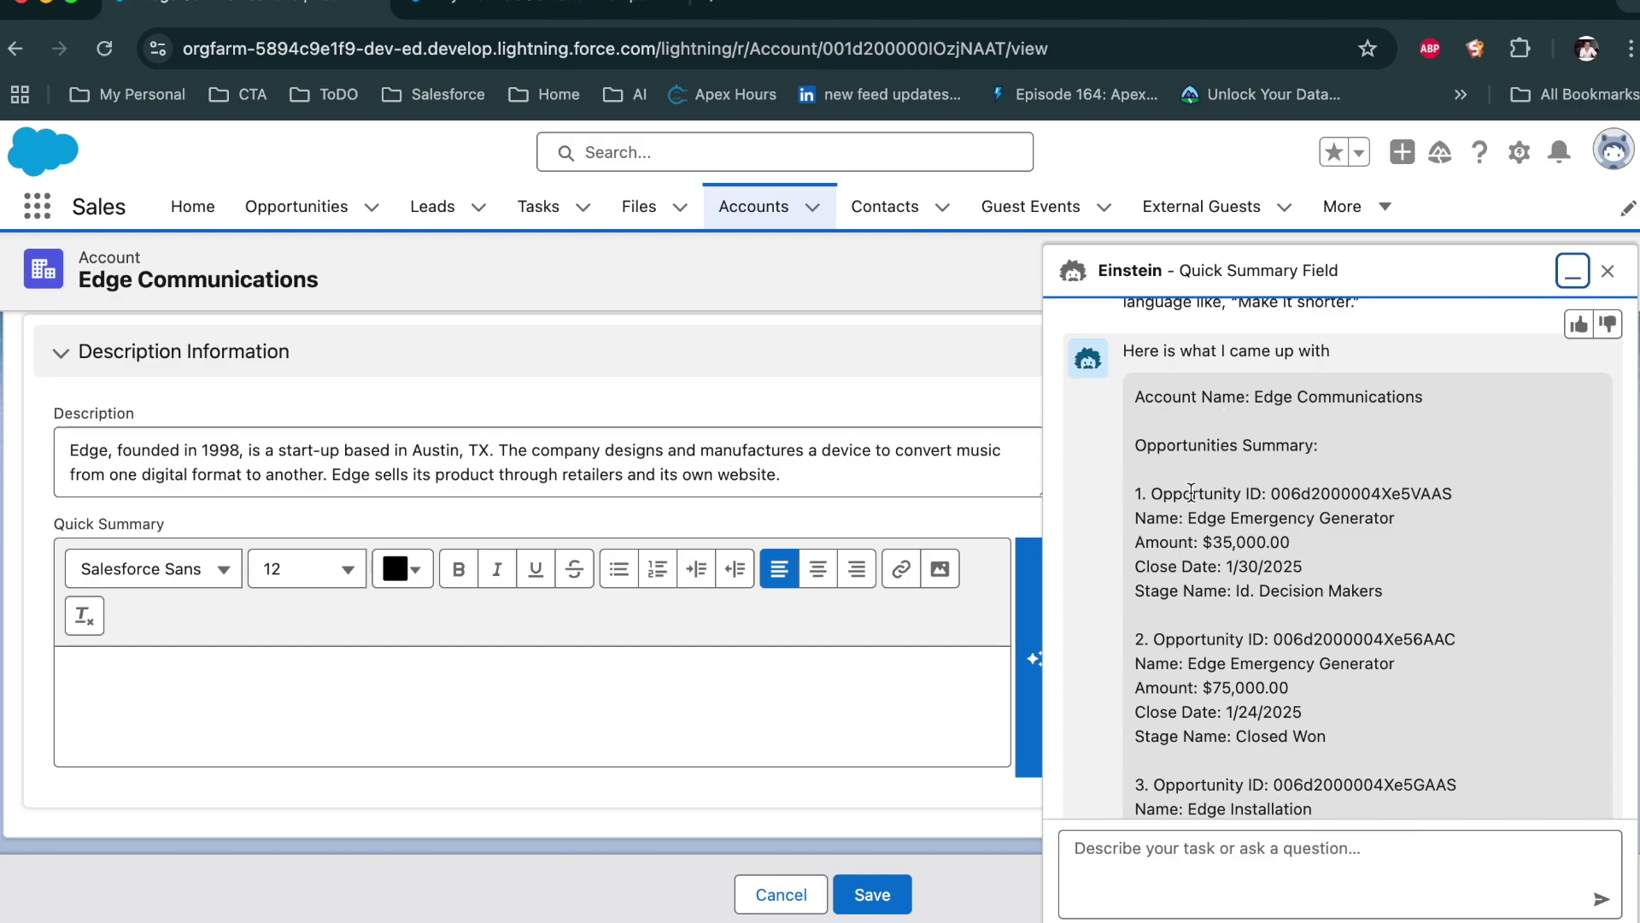
scroll(1196, 513, "down", 10)
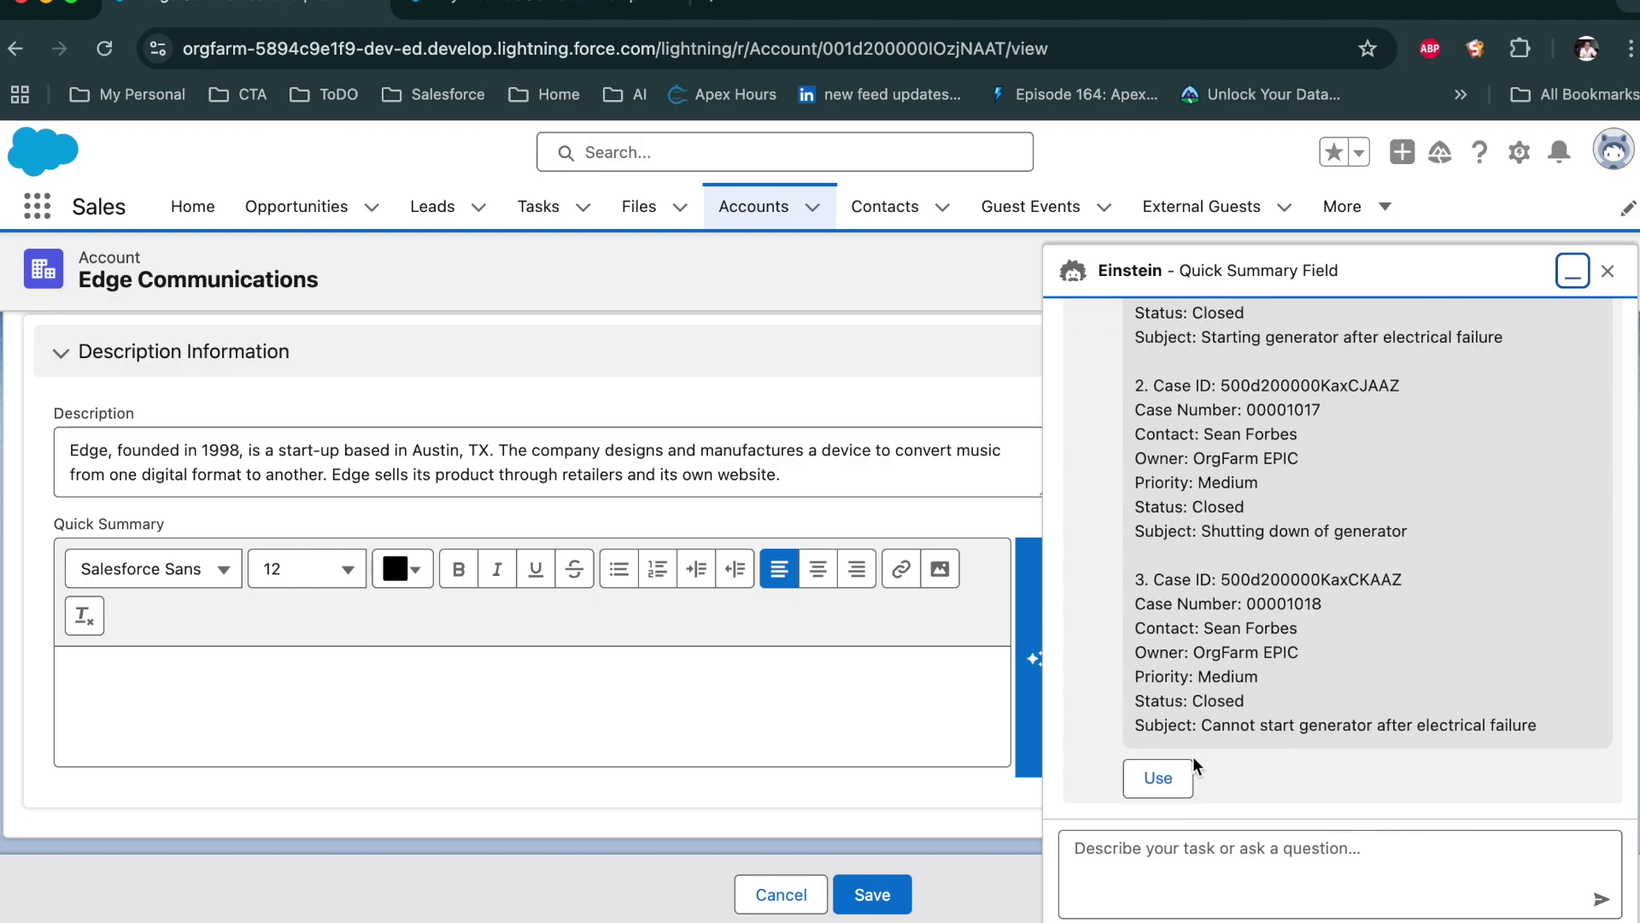
scroll(1196, 756, "up", 10)
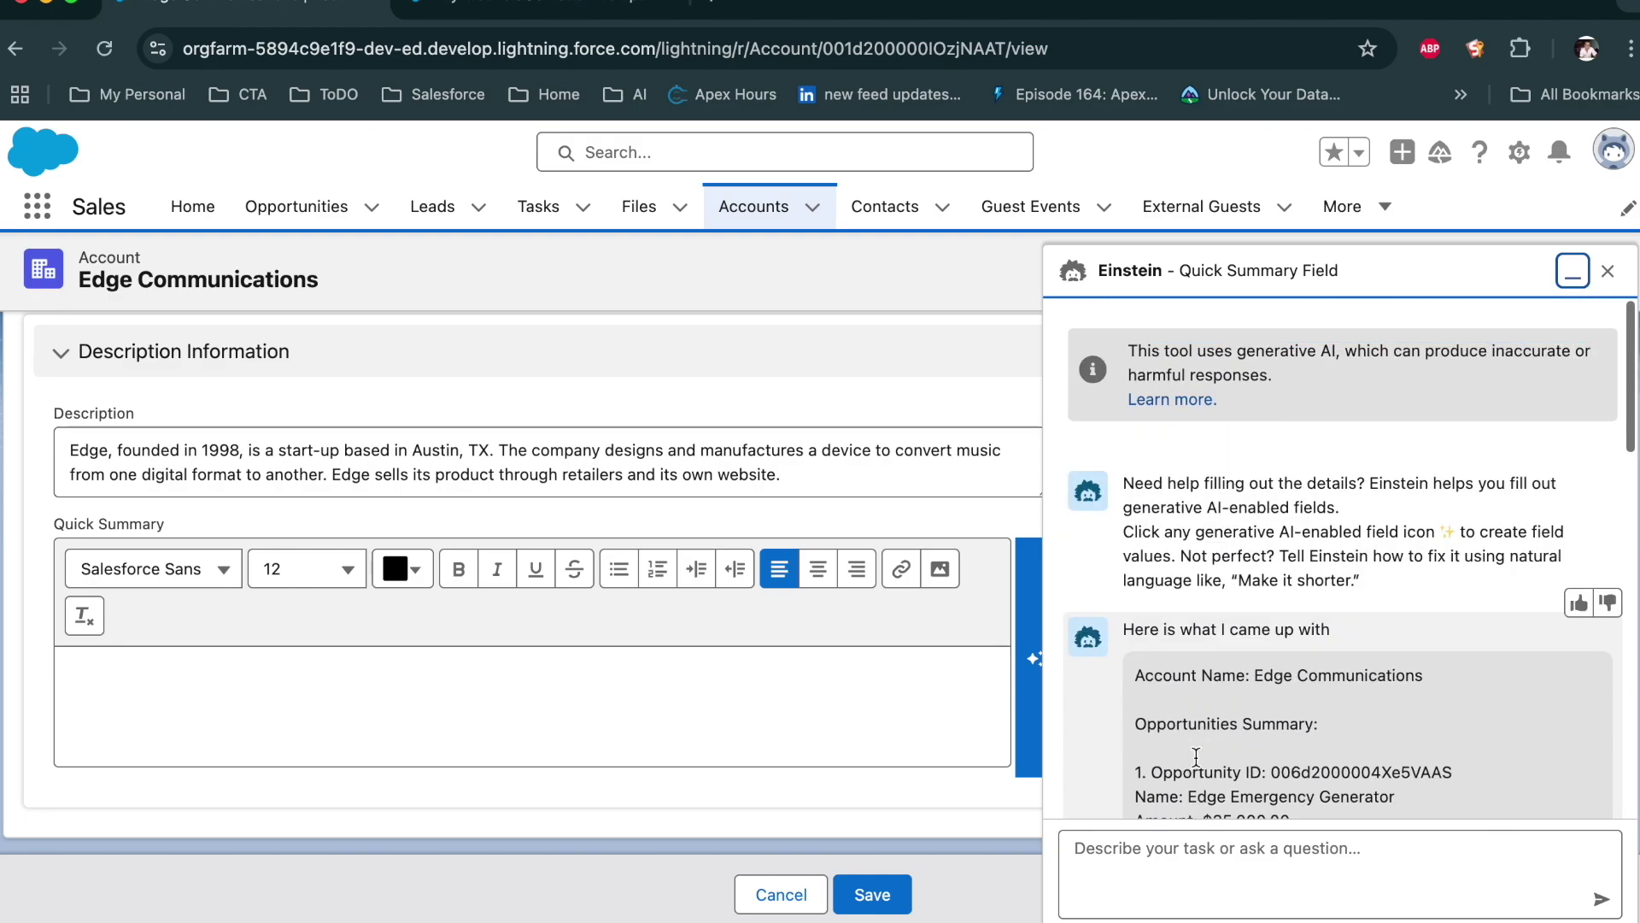
scroll(1196, 756, "down", 10)
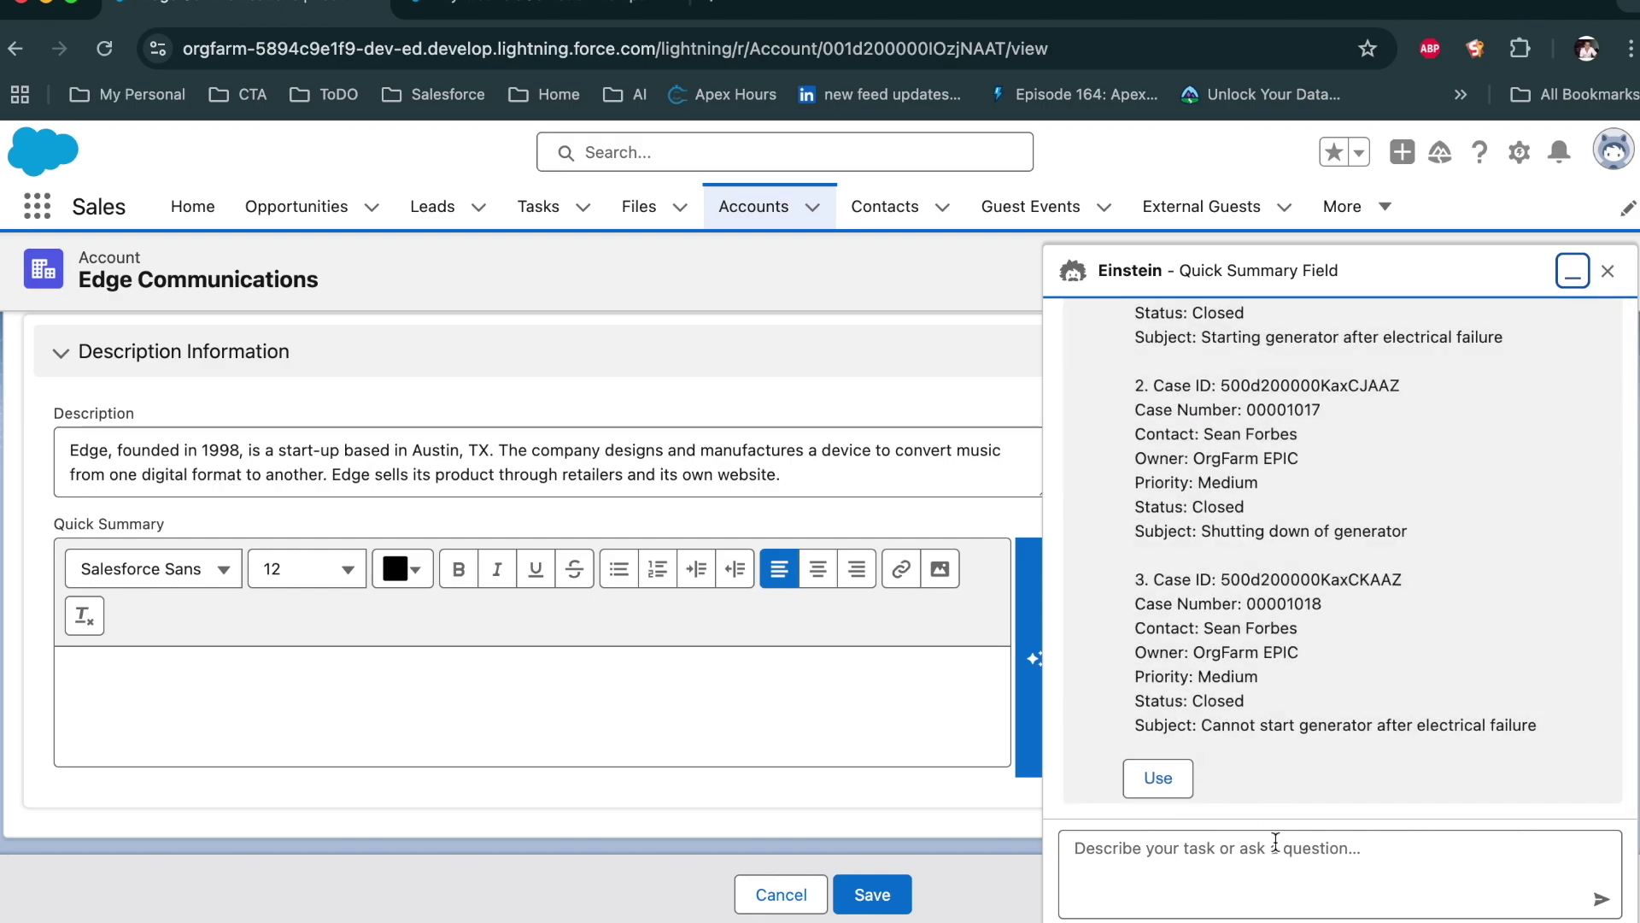
scroll(1179, 803, "up", 10)
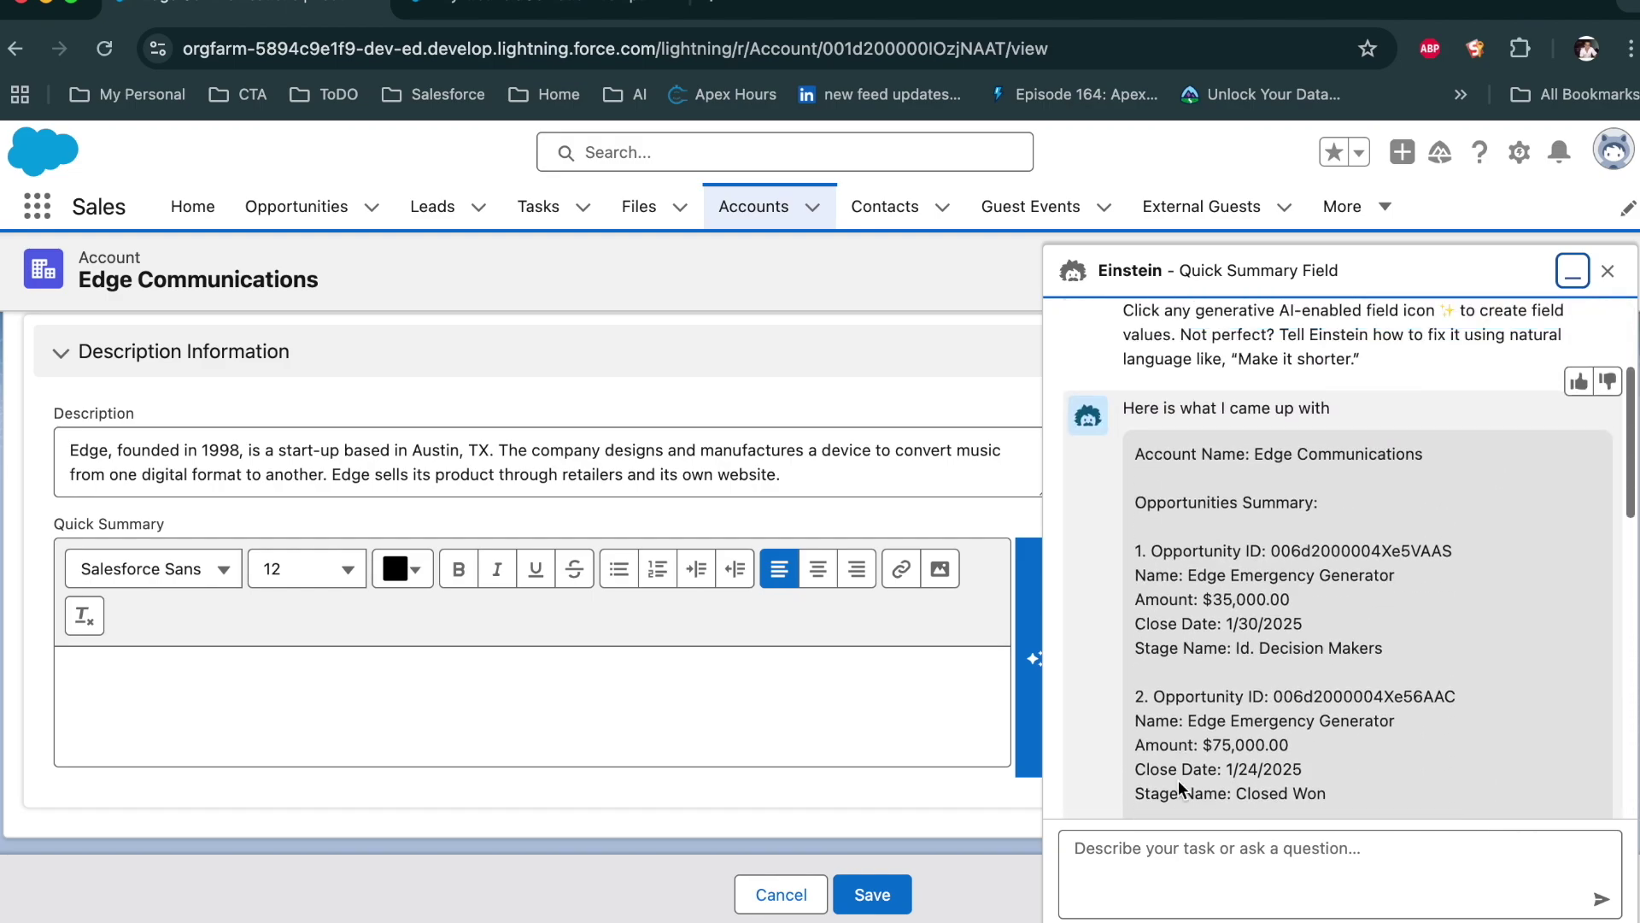
scroll(1177, 781, "down", 10)
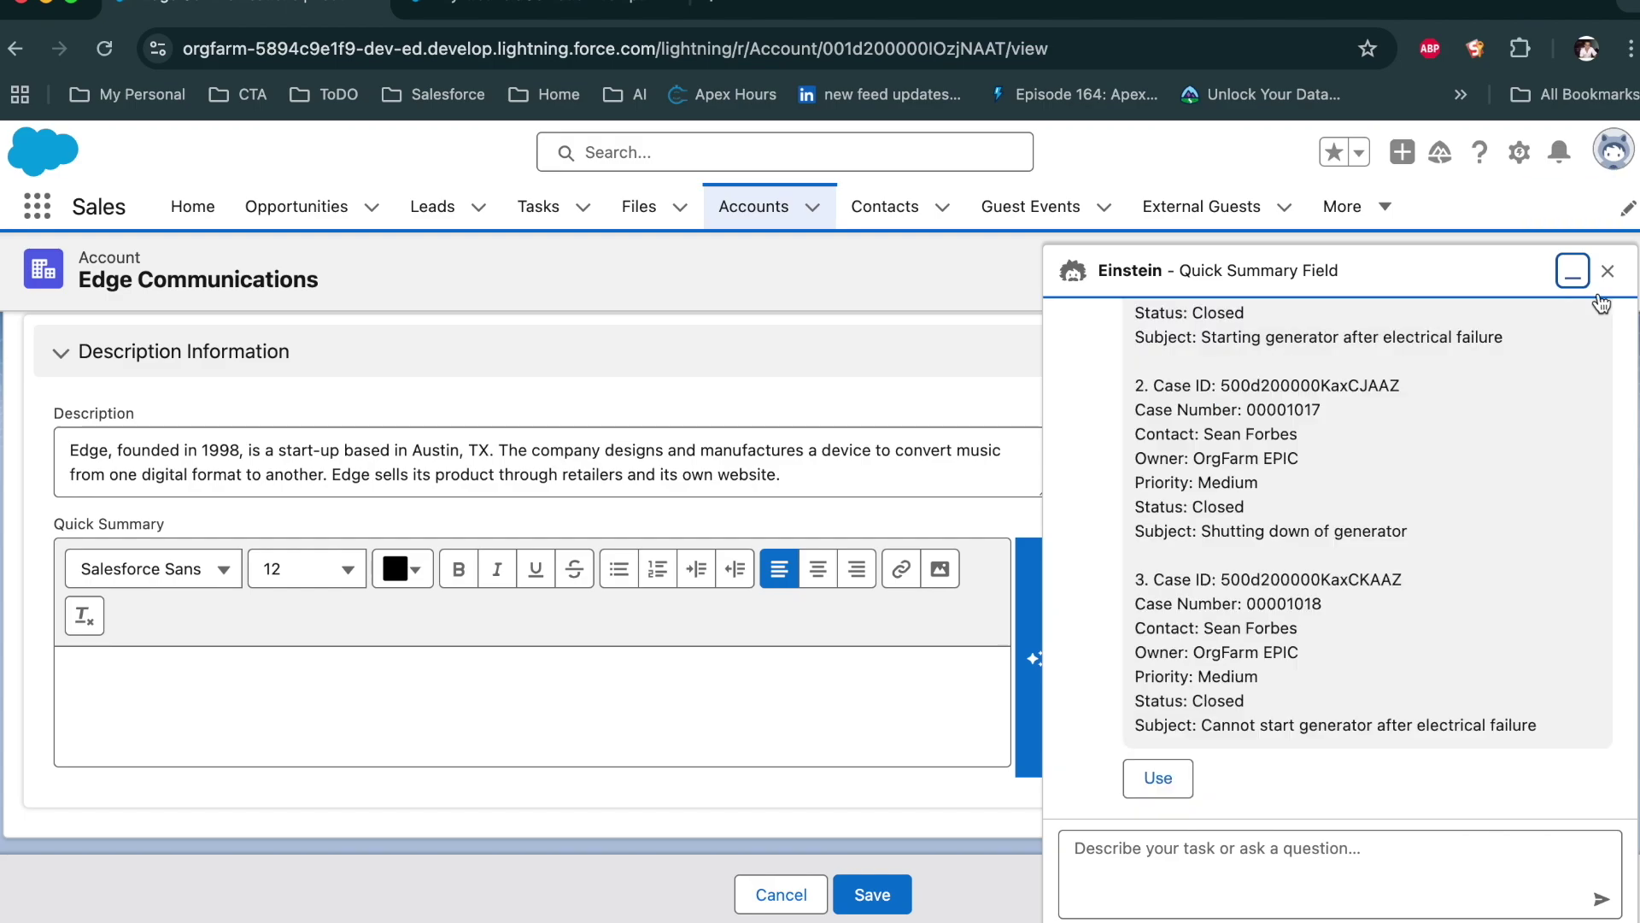
left_click(1608, 272)
Regenerate the Einstein Quick Summary, now covering four opportunities and three closed cases
left_click(1034, 658)
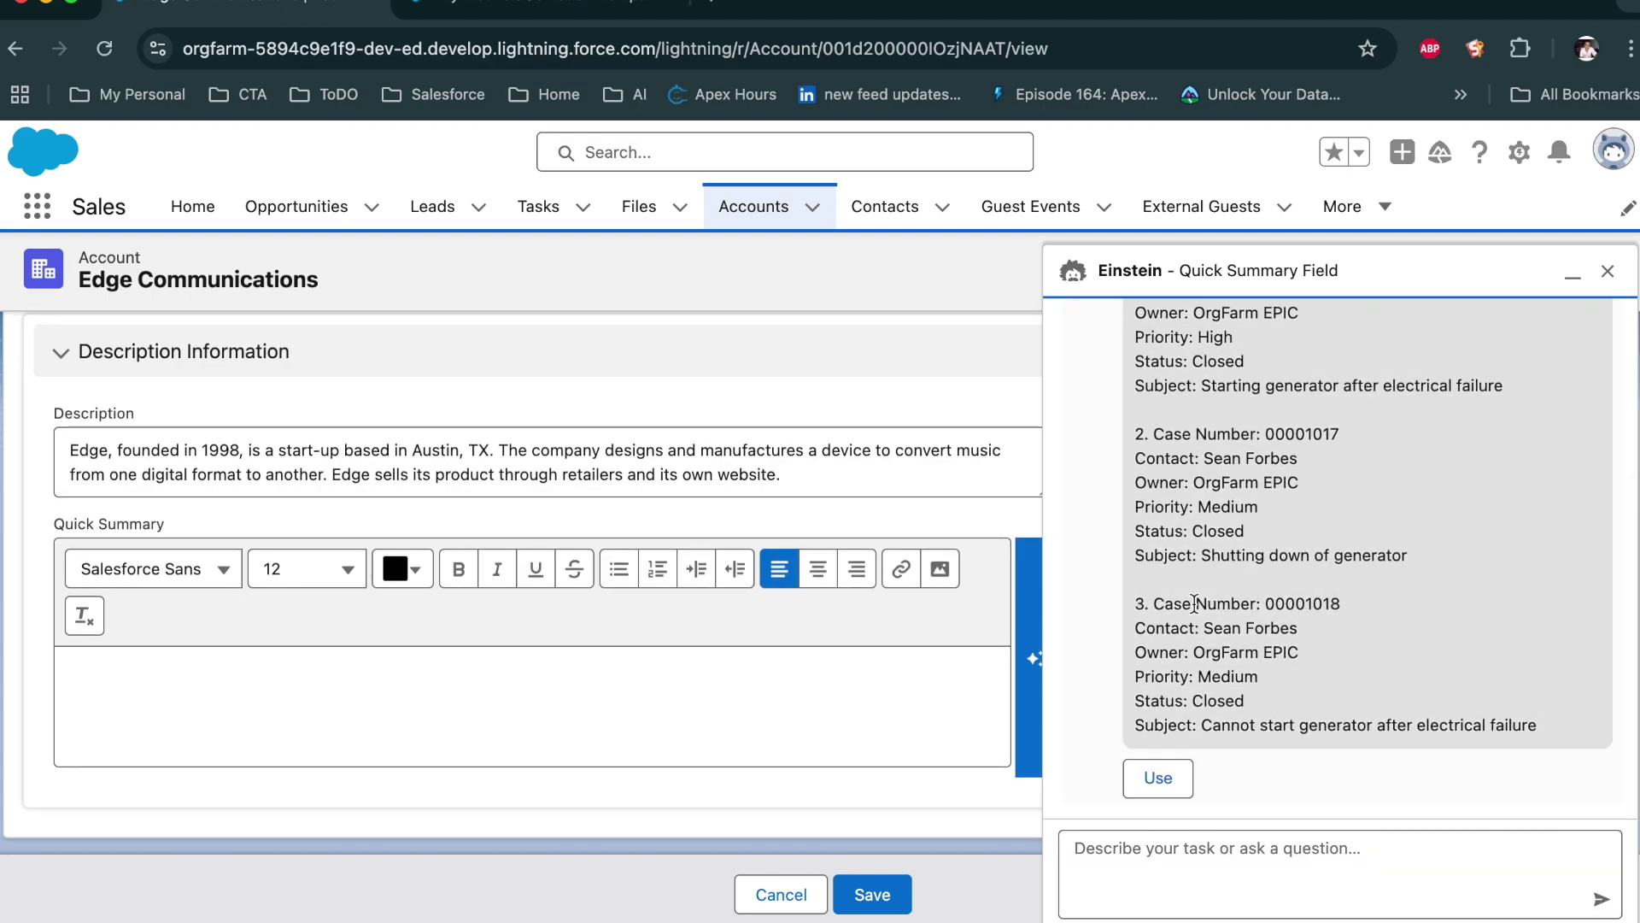
scroll(1195, 604, "up", 1)
scroll(1195, 603, "up", 10)
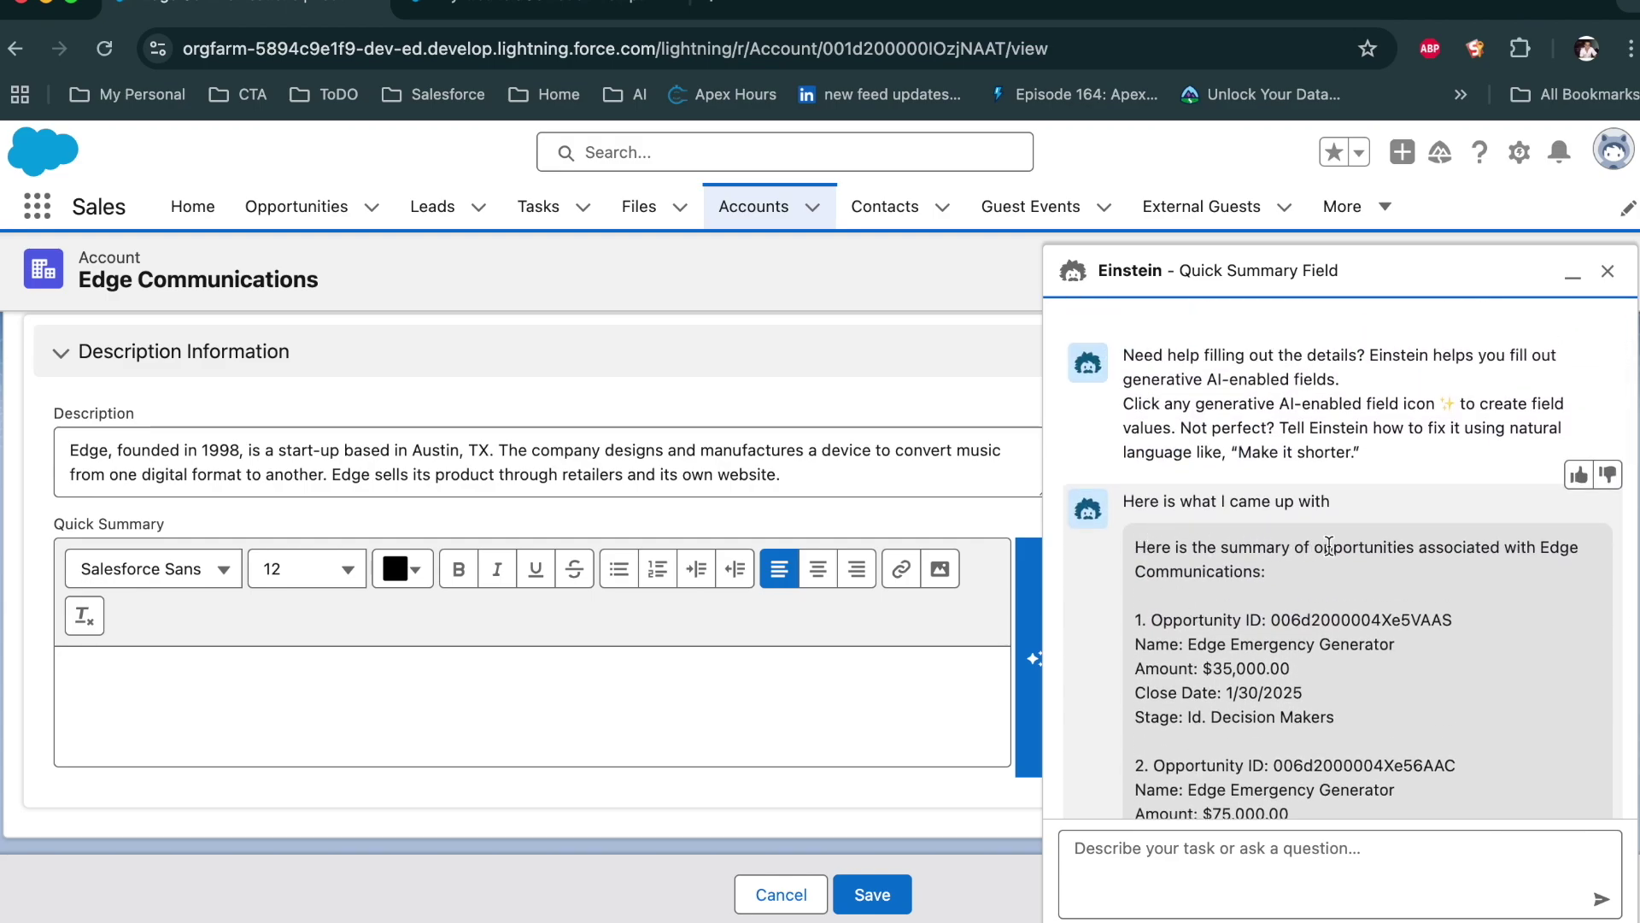
scroll(1176, 589, "down", 8)
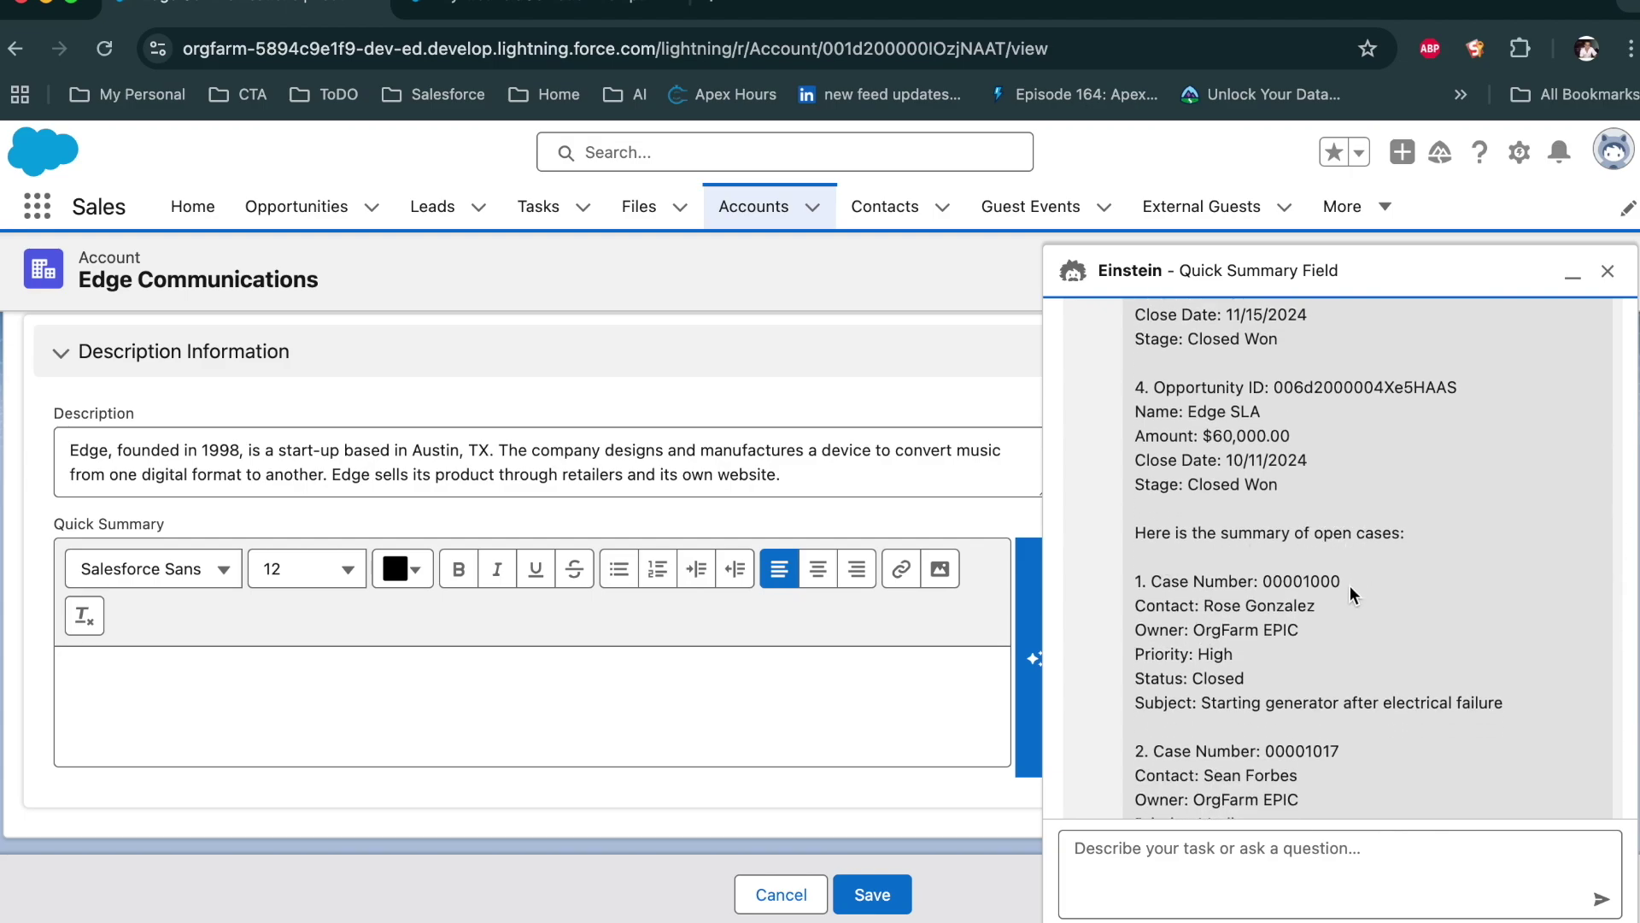
scroll(1346, 587, "down", 5)
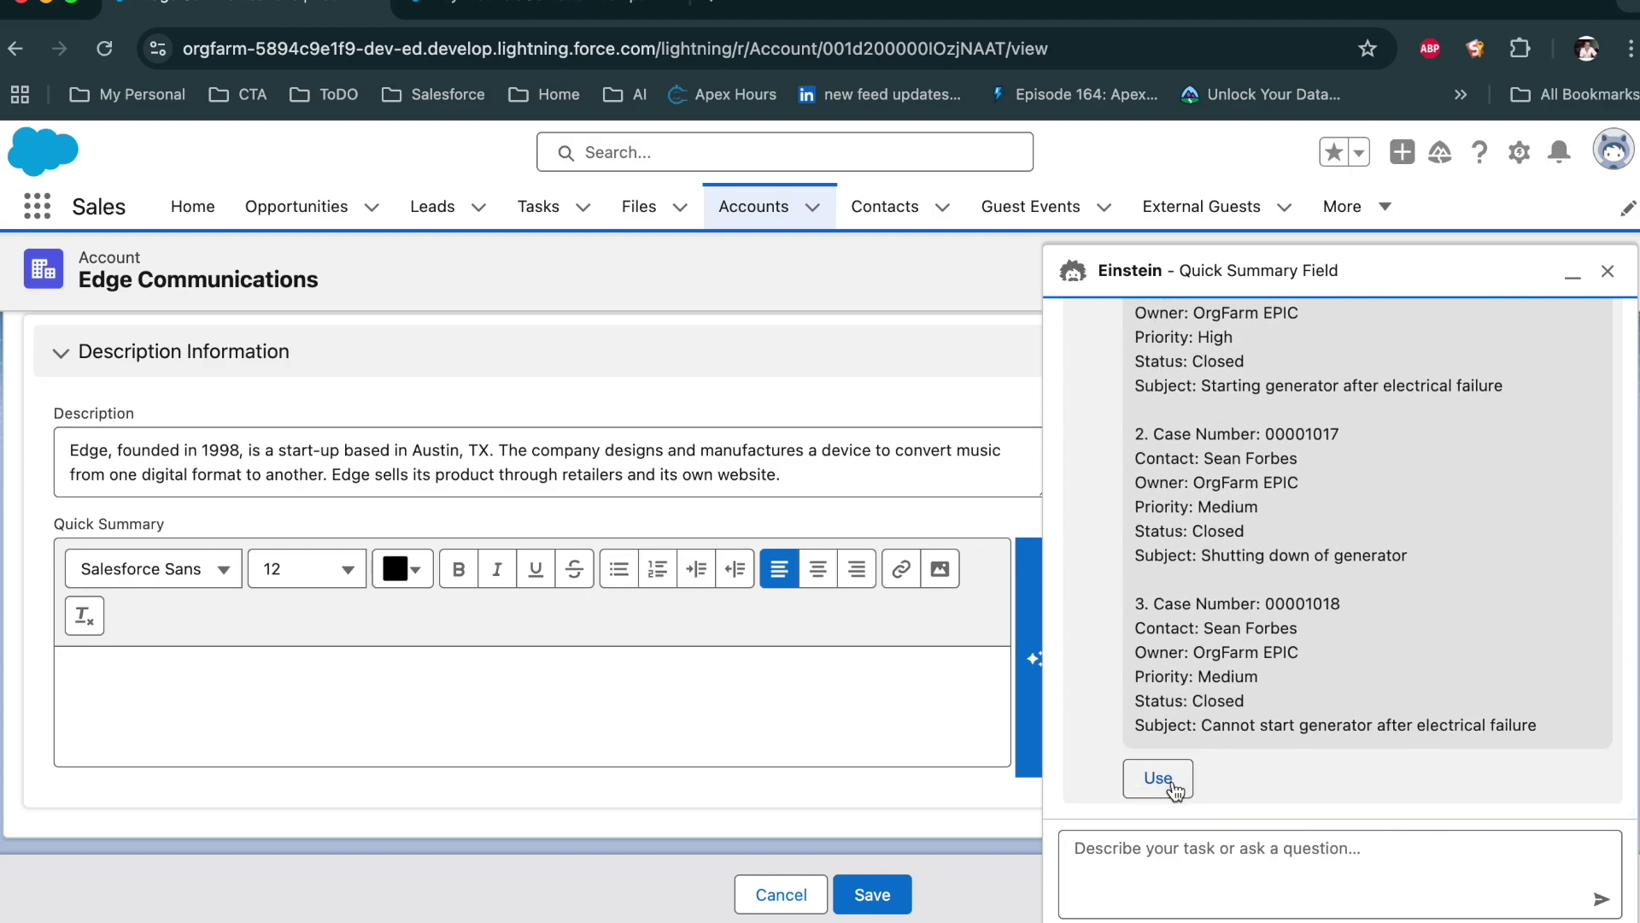
Insert the Einstein draft into Quick Summary and save the Edge Communications account
left_click(1172, 779)
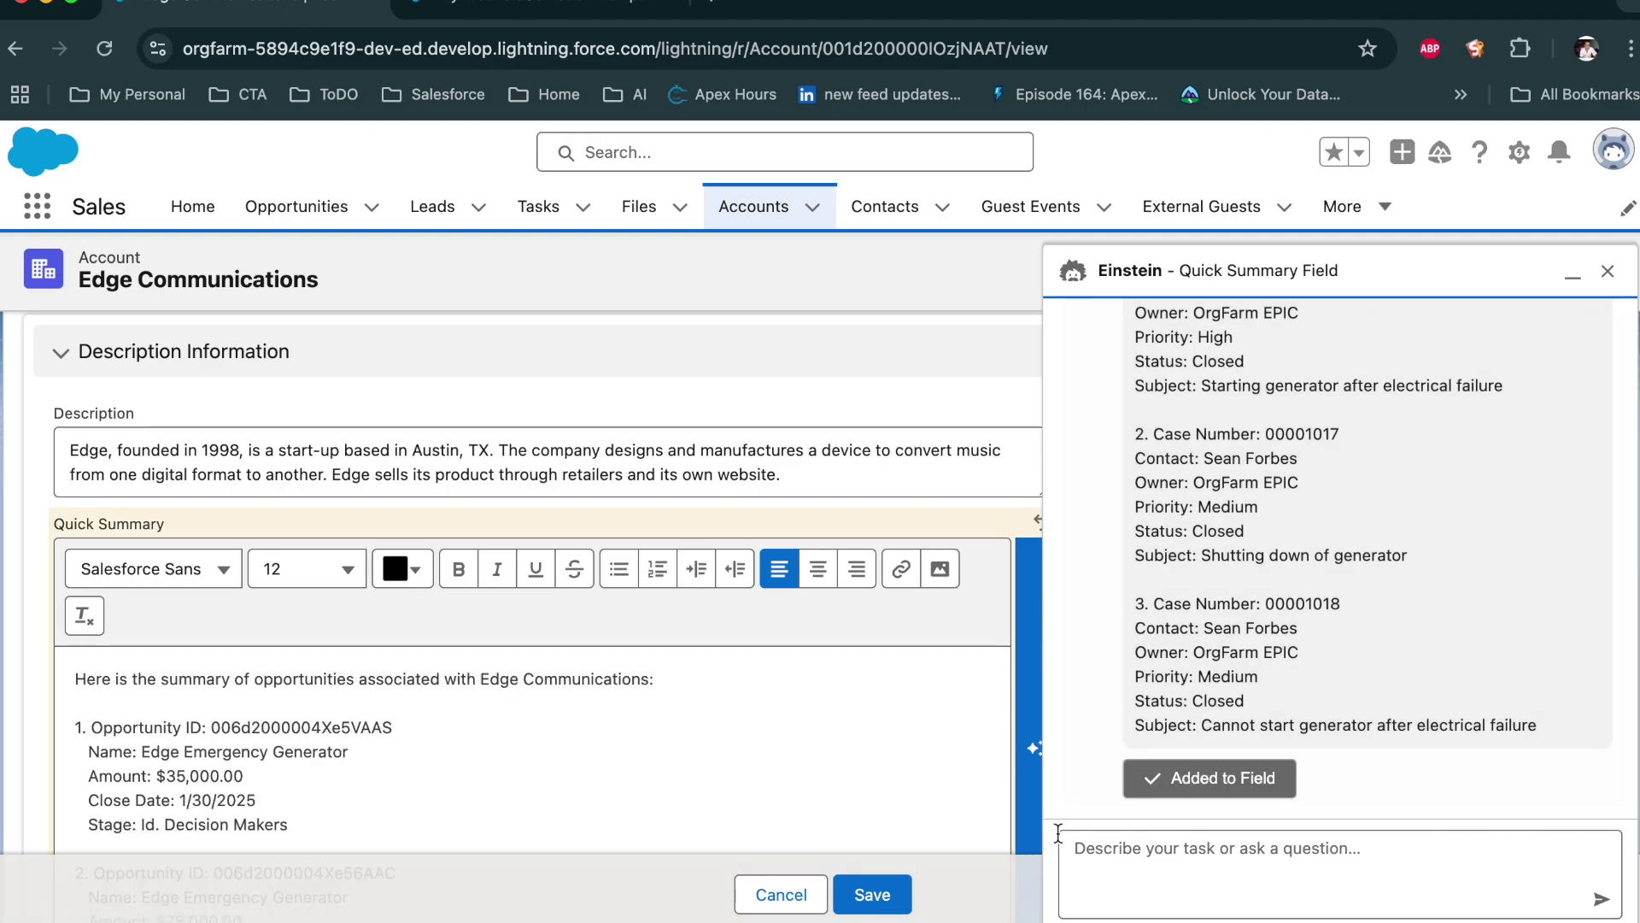
left_click(873, 894)
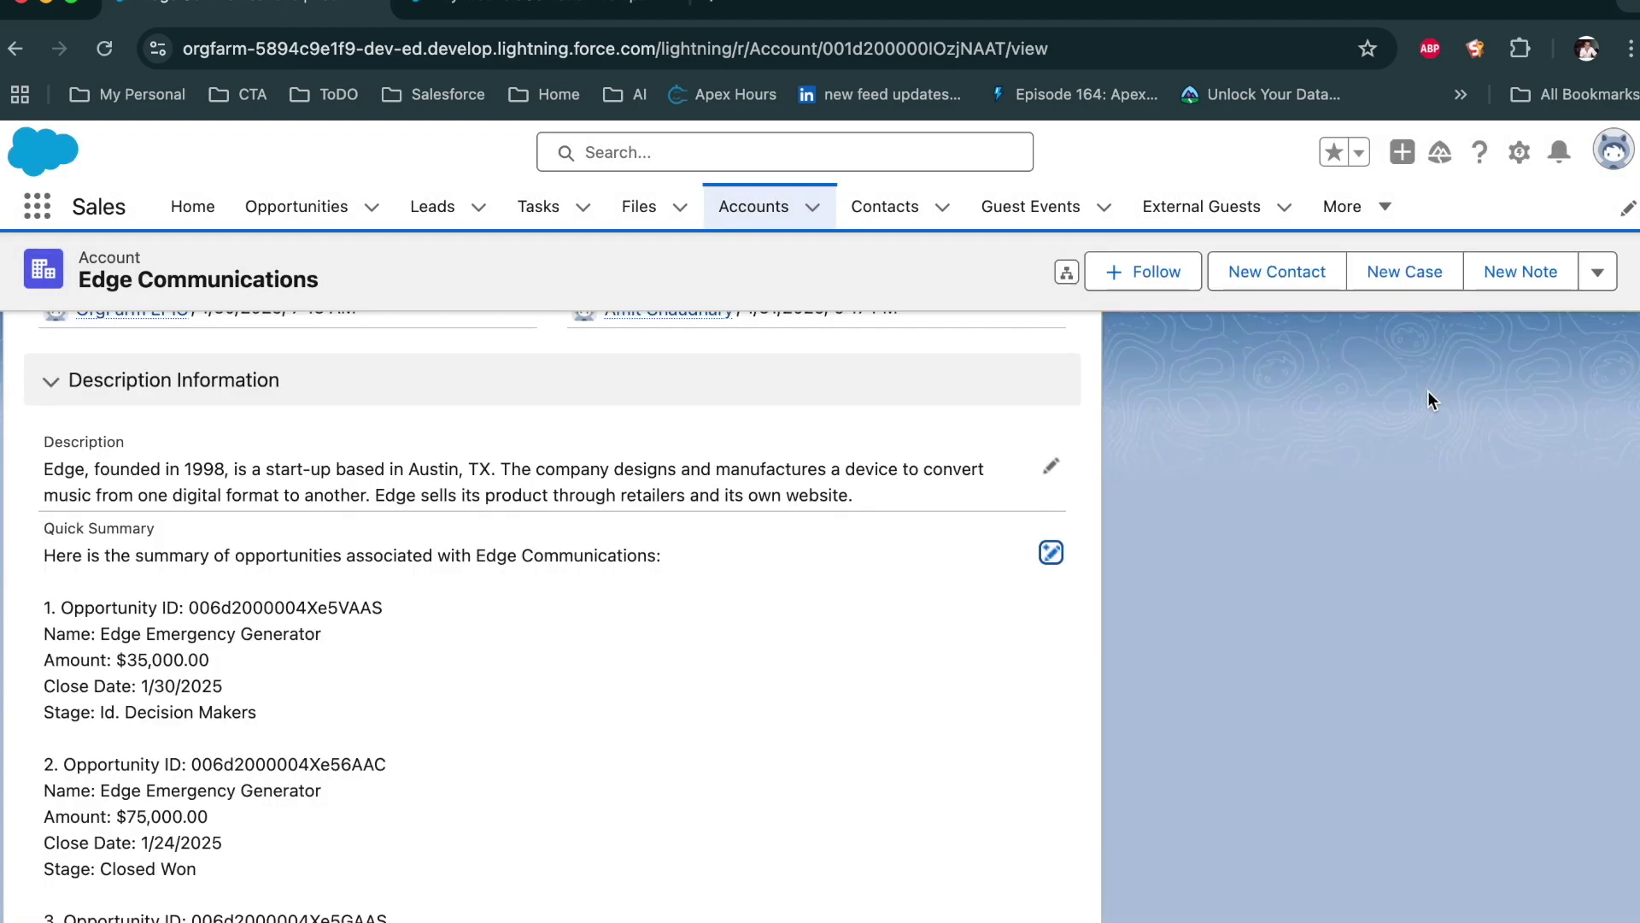
scroll(700, 654, "down", 3)
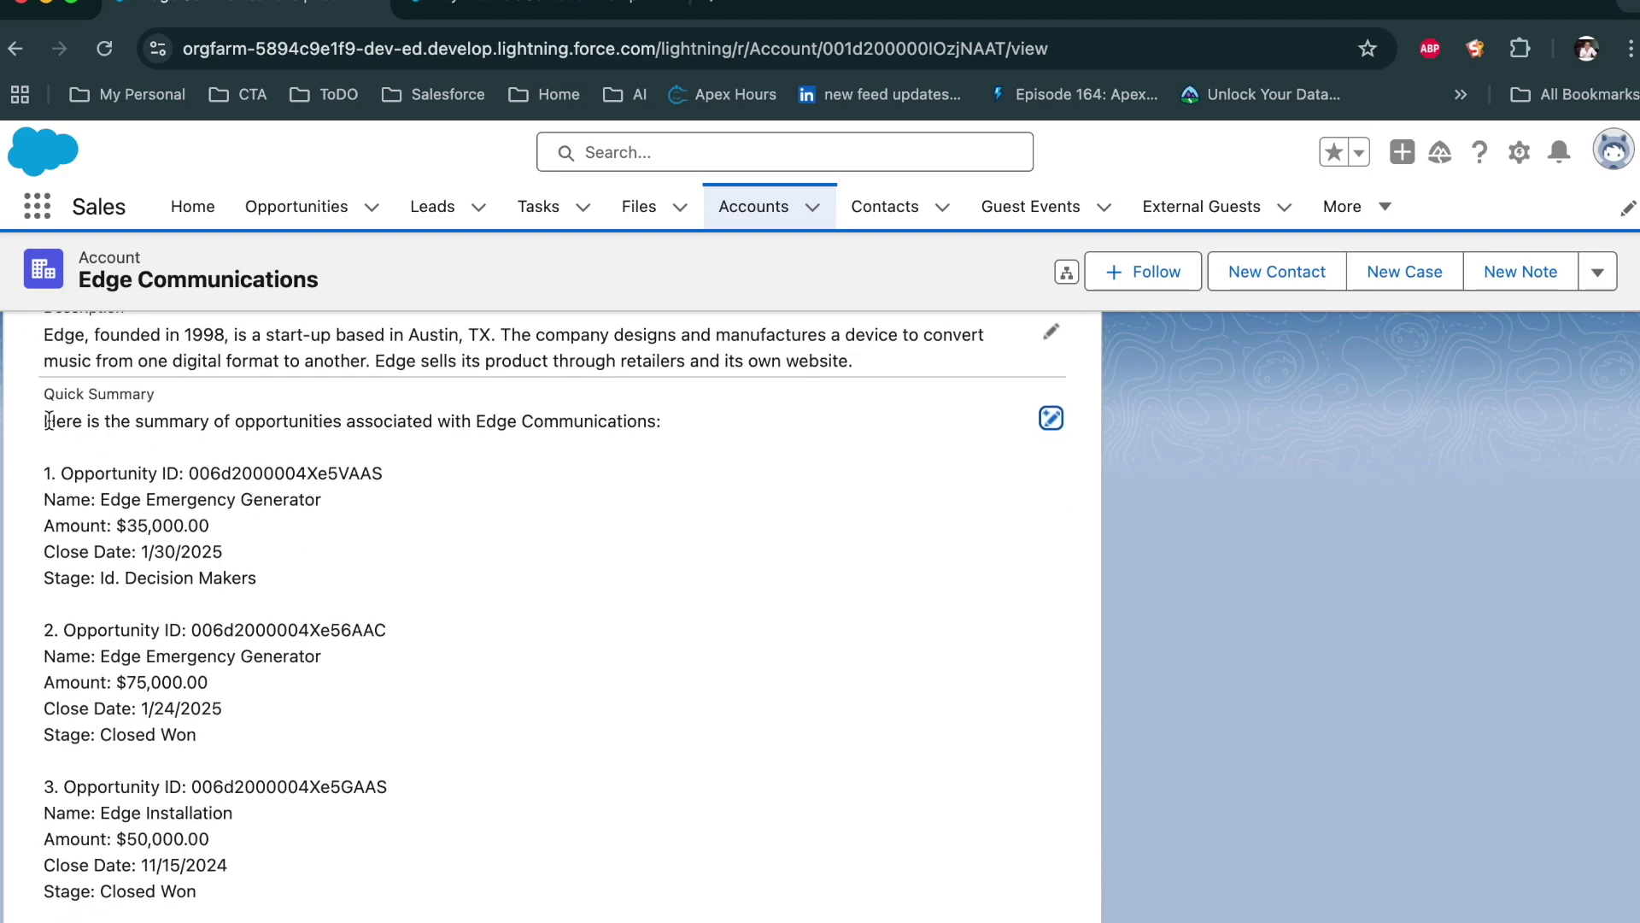
left_click_drag(43, 422, 618, 826)
scroll(618, 825, "down", 8)
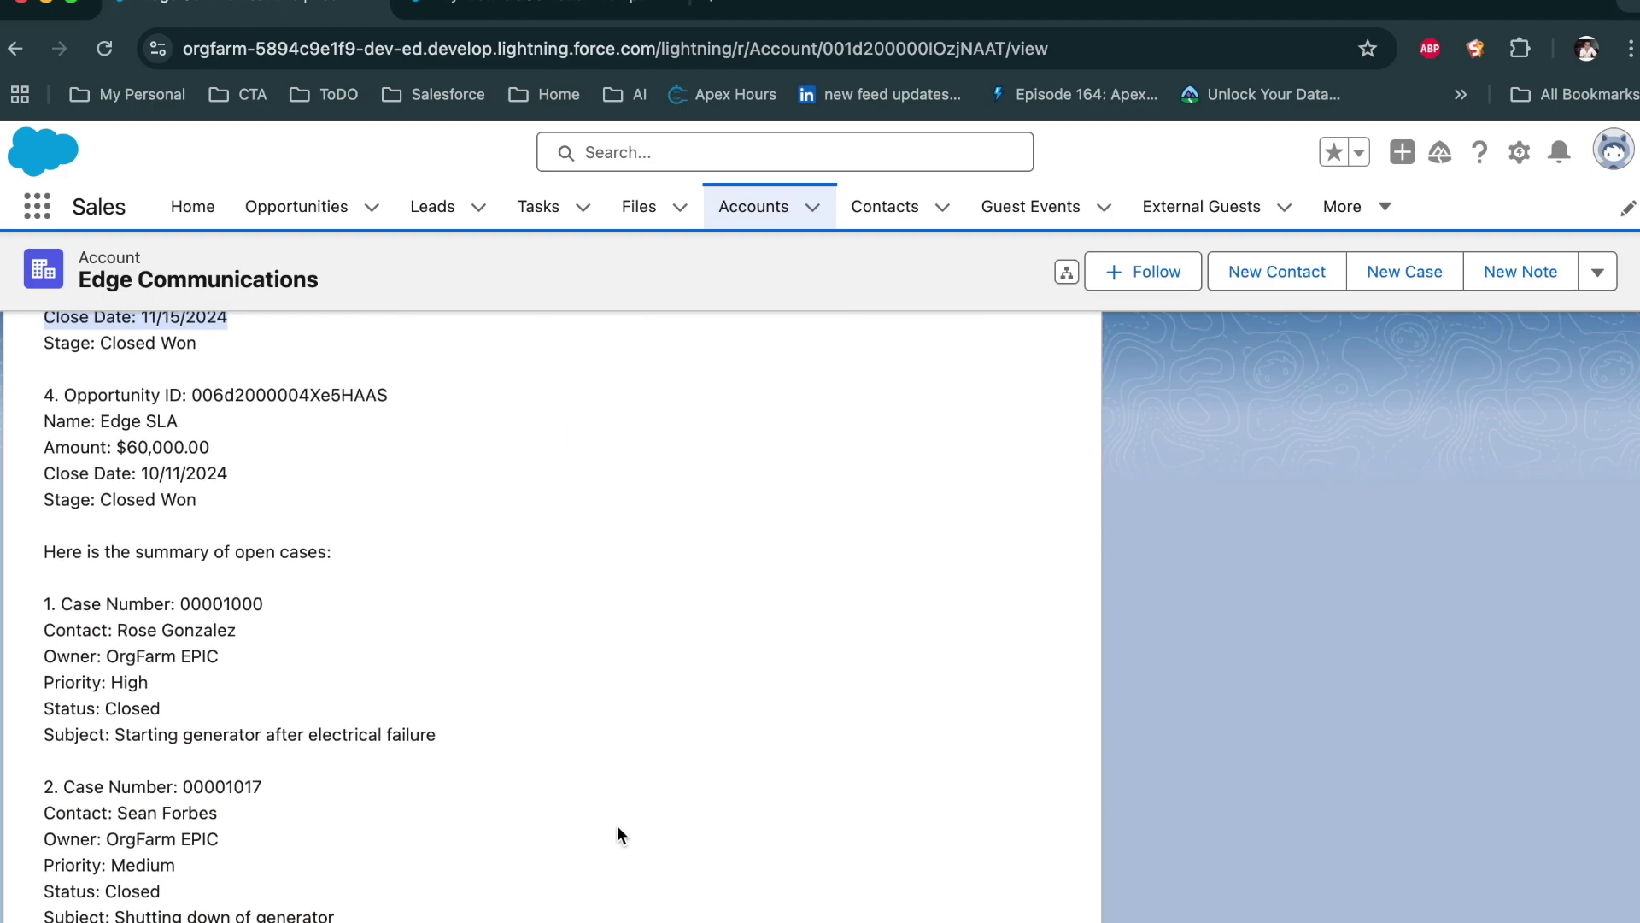
scroll(618, 825, "up", 20)
scroll(618, 825, "down", 15)
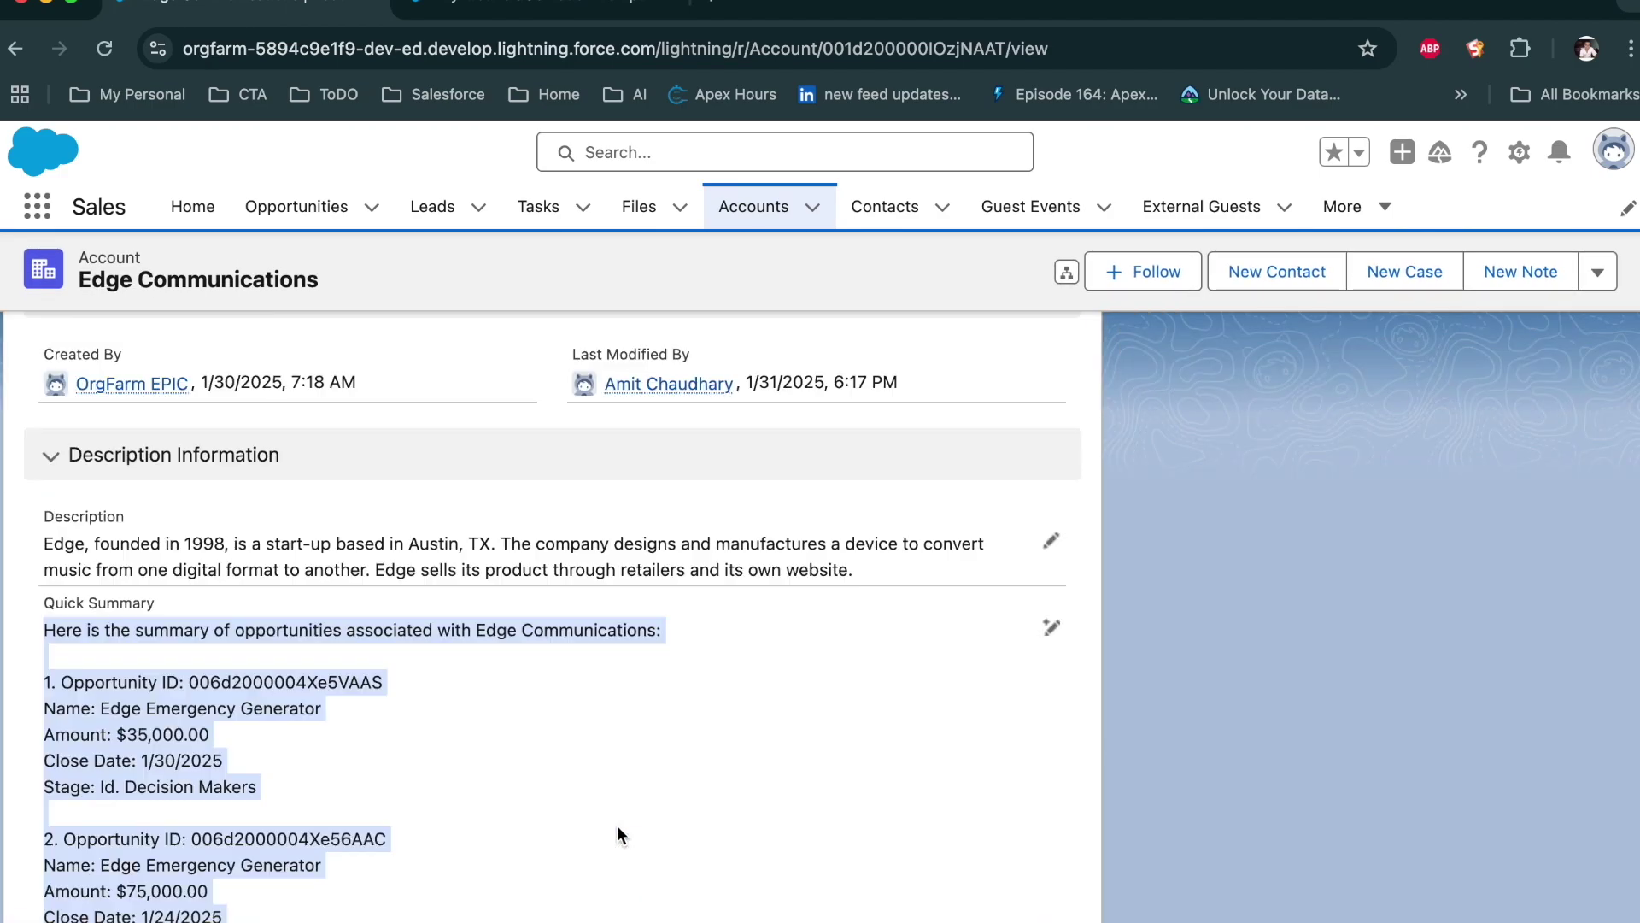